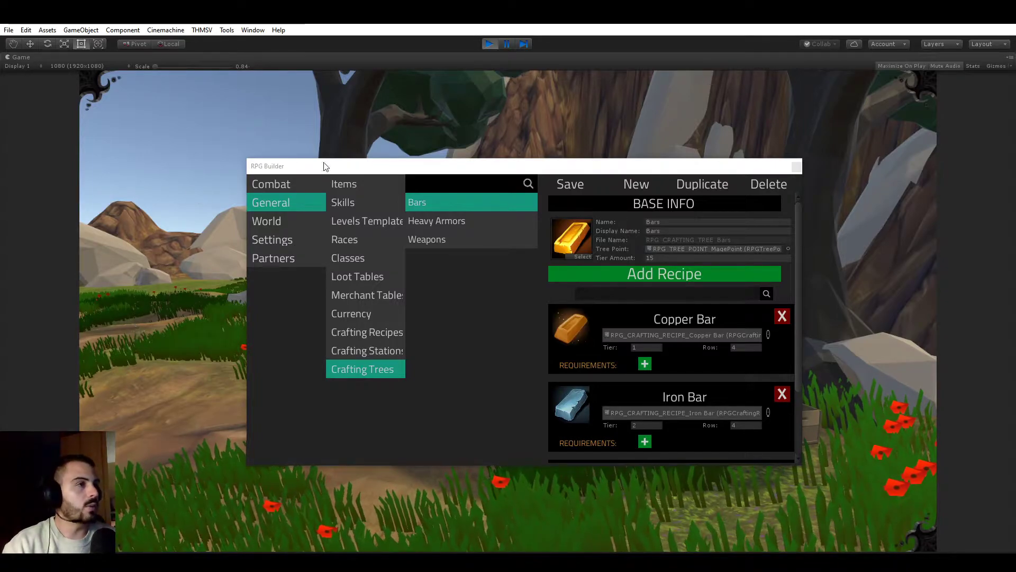
Browse the Pyromancer and Arcanist combat trees under Combat Trees
click(293, 183)
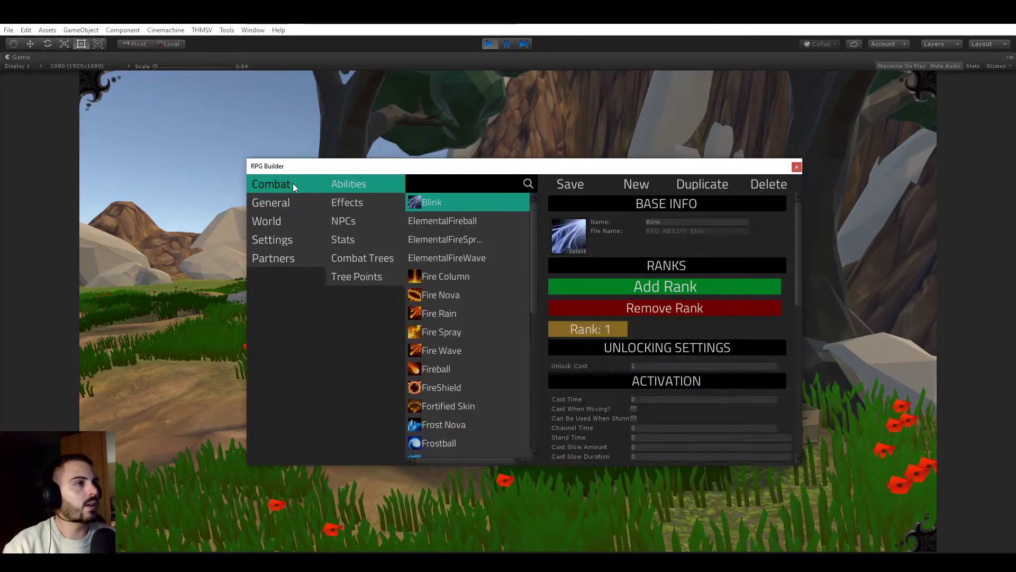
click(361, 259)
click(465, 222)
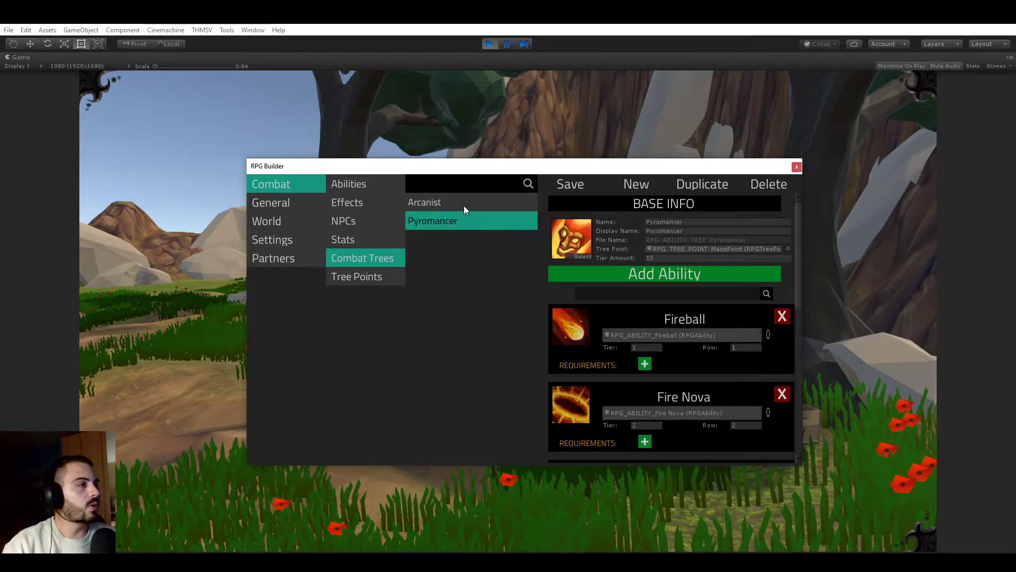
scroll(598, 290, down, 5)
scroll(598, 291, up, 3)
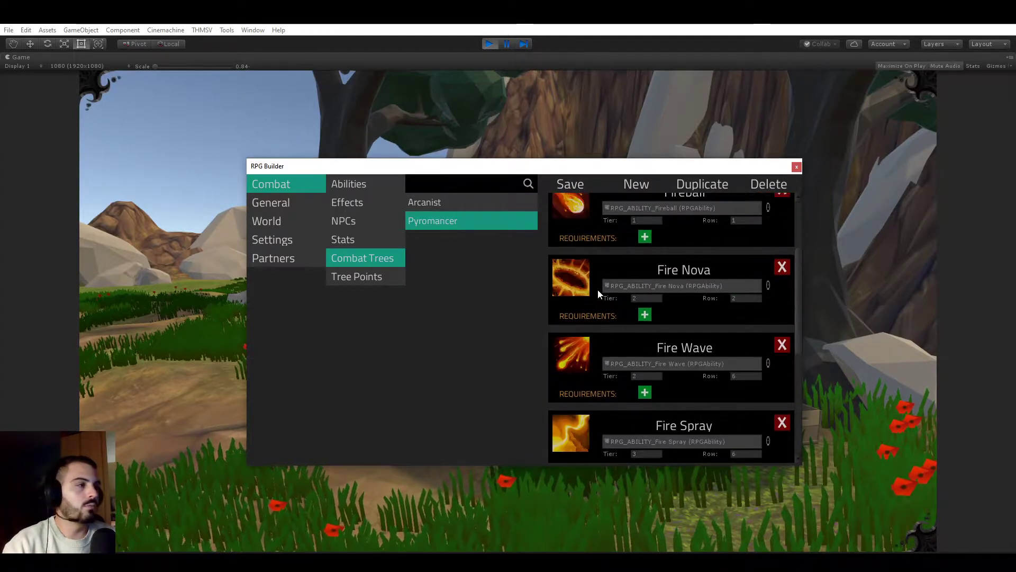
scroll(598, 290, up, 3)
scroll(598, 290, down, 5)
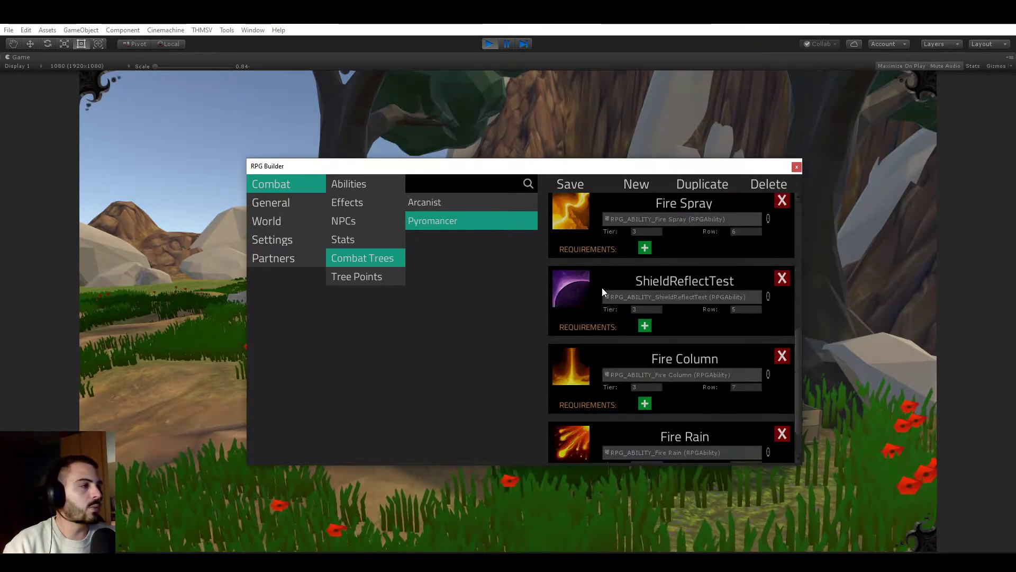
scroll(602, 291, down, 2)
scroll(602, 289, up, 6)
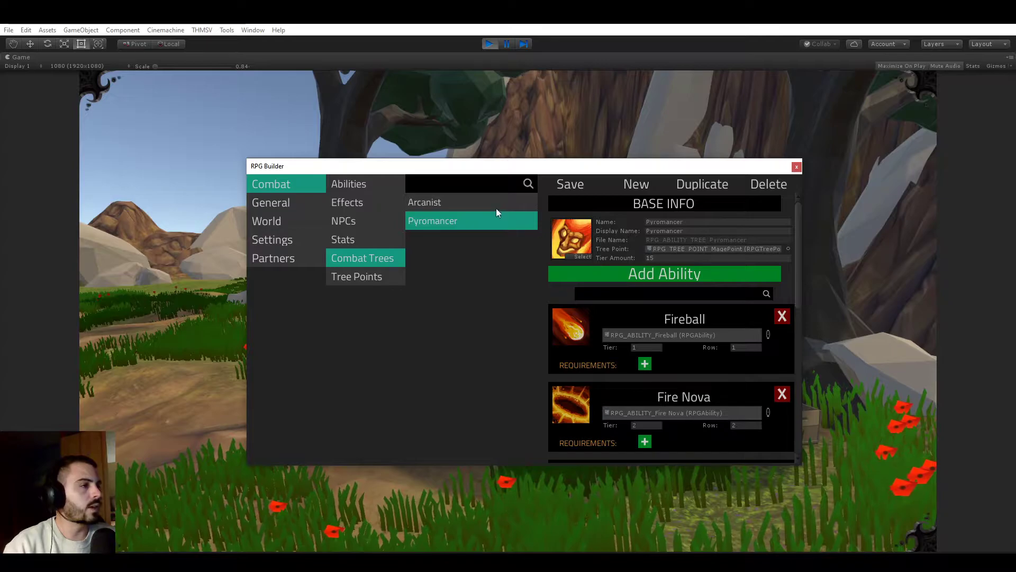
click(465, 202)
scroll(633, 274, down, 3)
scroll(637, 279, down, 3)
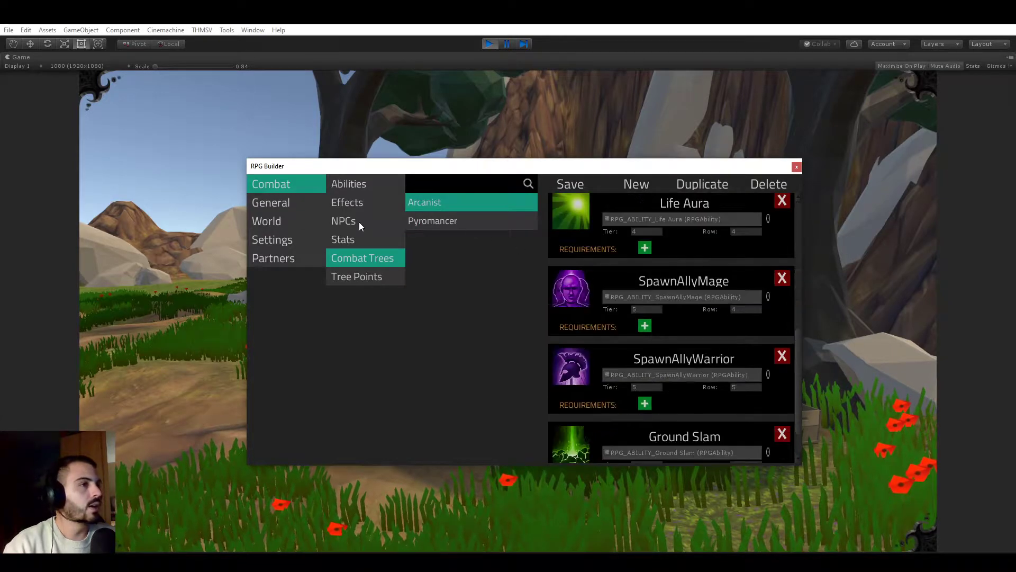
Open the Mage class settings under General > Classes
click(294, 210)
click(368, 260)
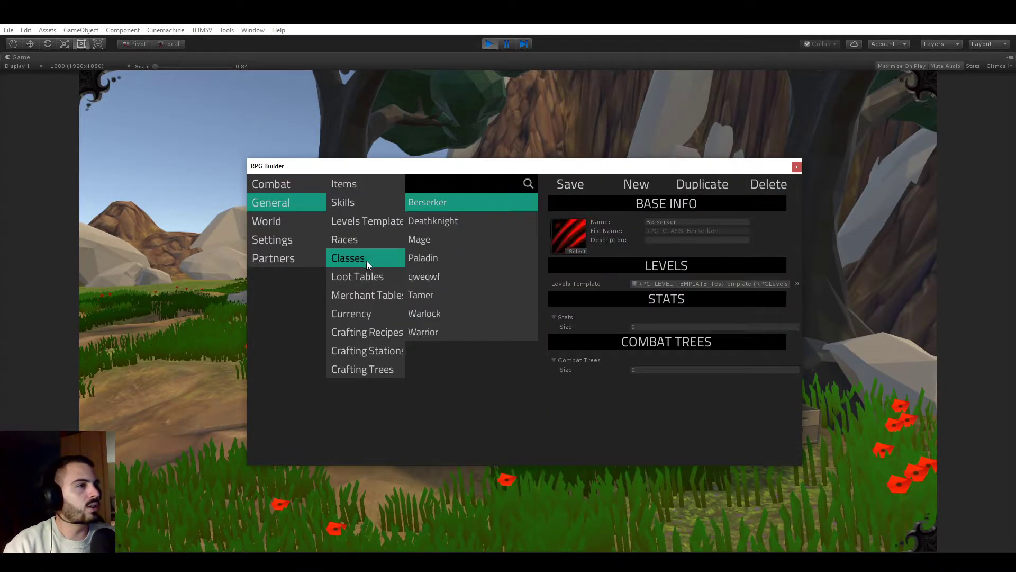
click(453, 241)
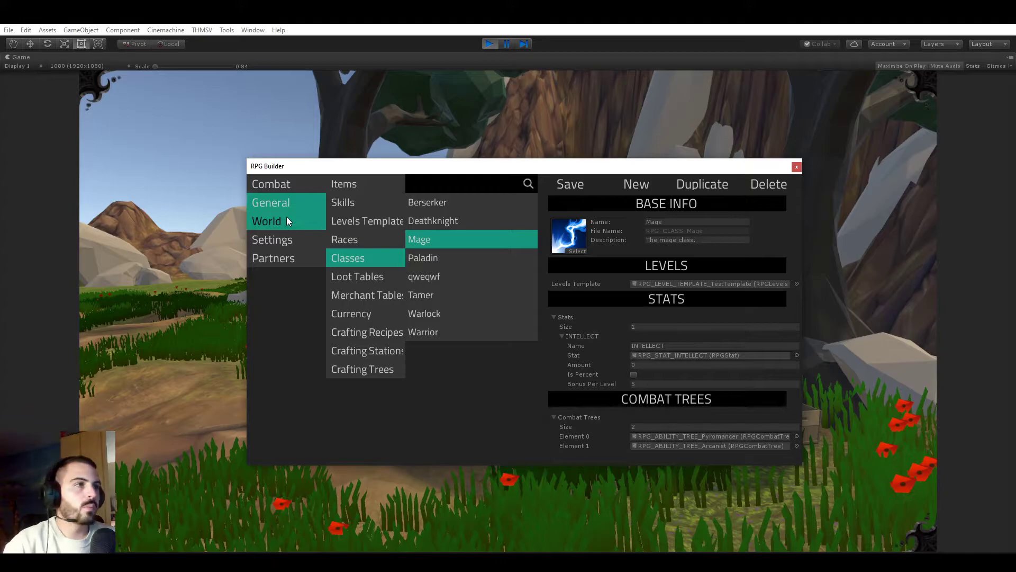
Look through the Bars, Heavy Armors and Weapons crafting trees, then show the Blacksmithing skill
click(369, 368)
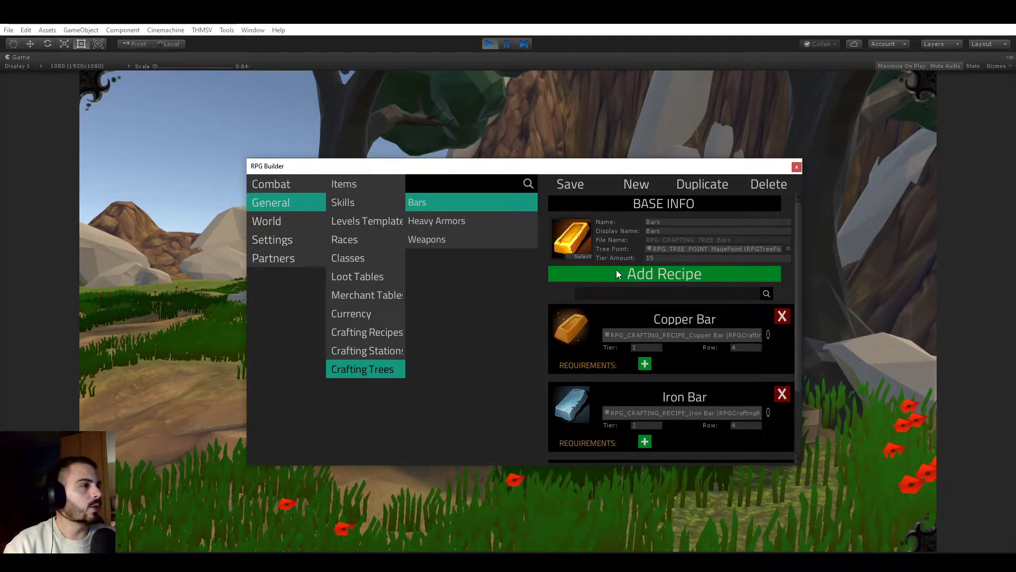
click(458, 221)
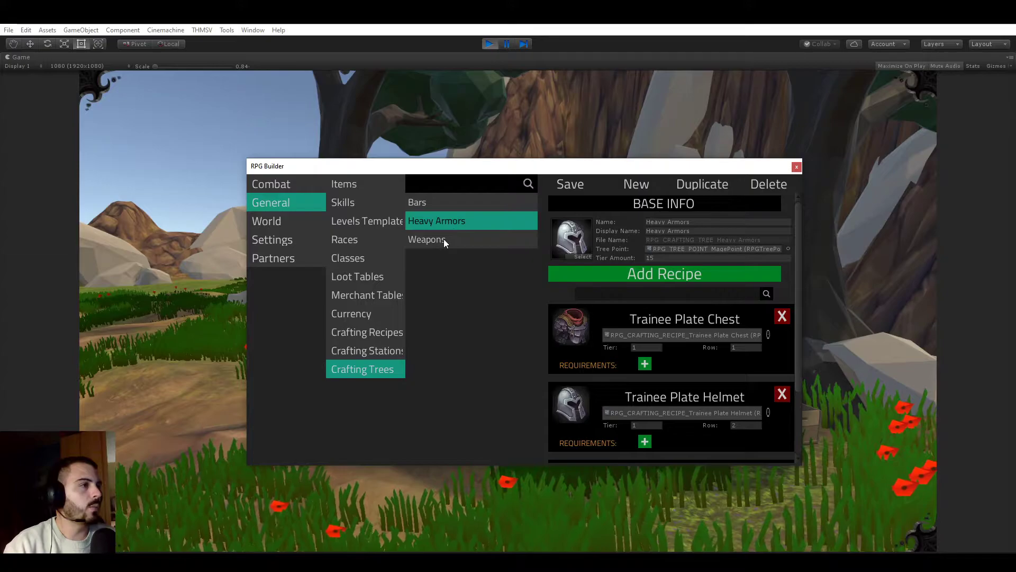
click(443, 239)
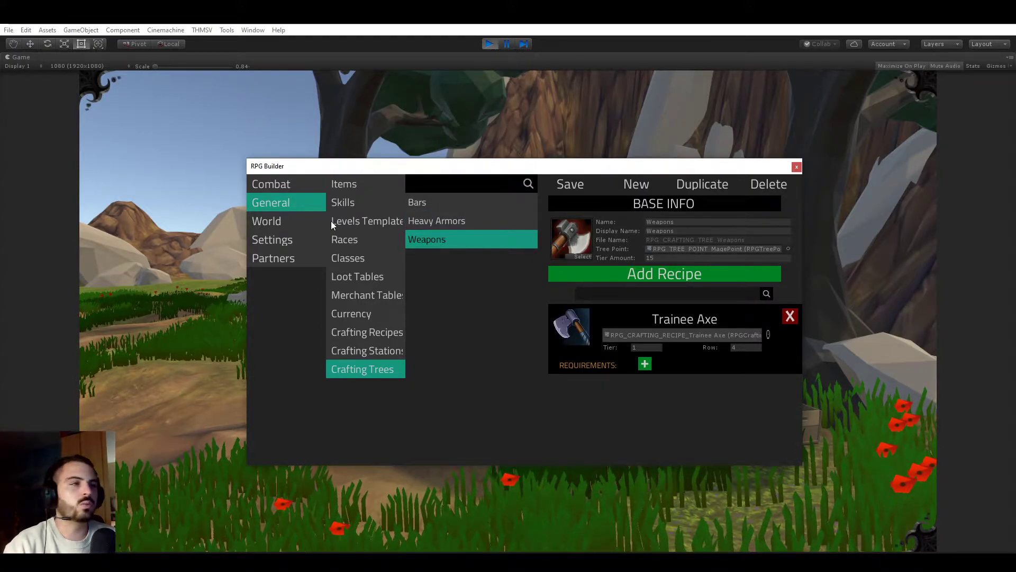
click(347, 202)
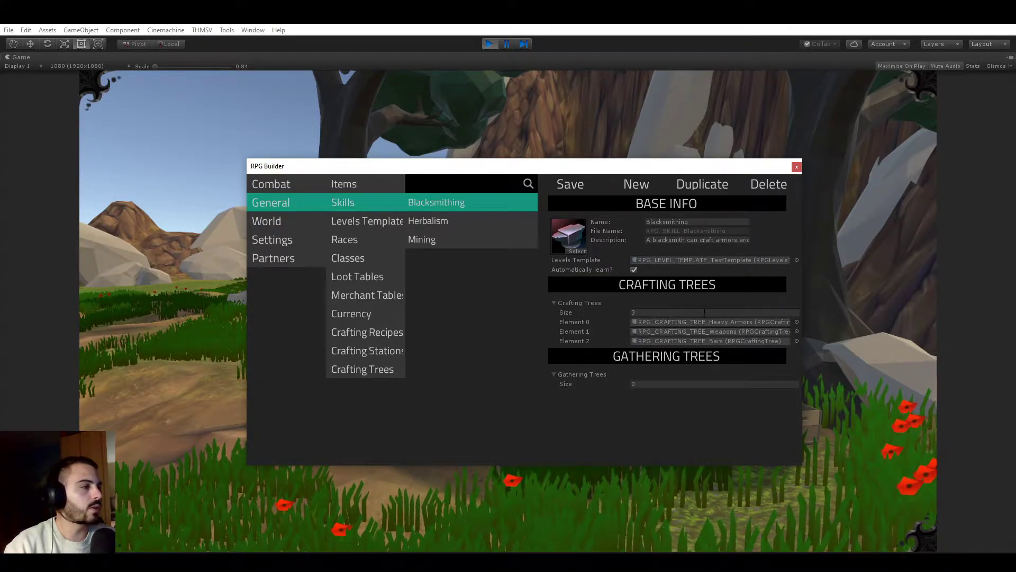
click(366, 366)
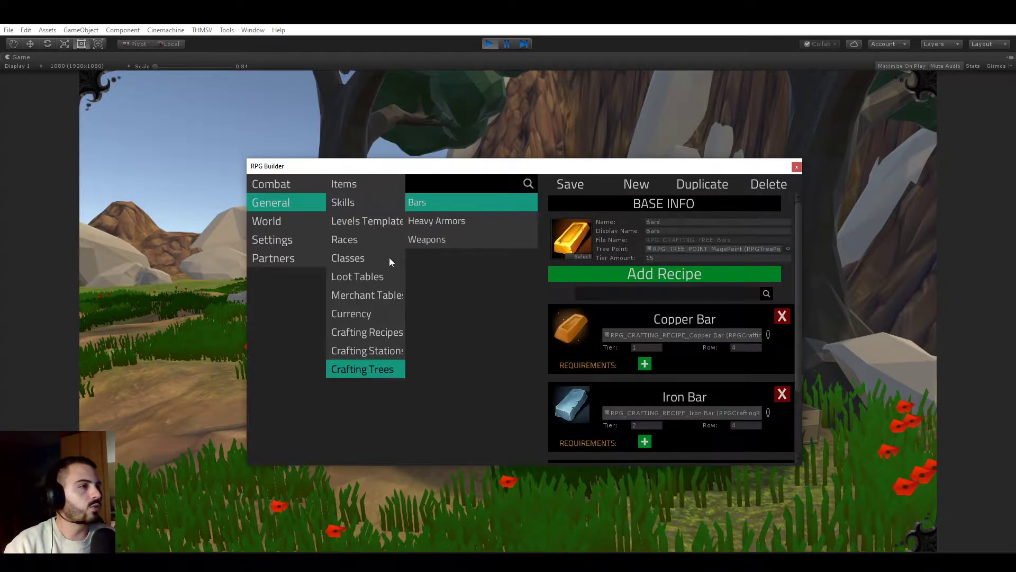
click(363, 205)
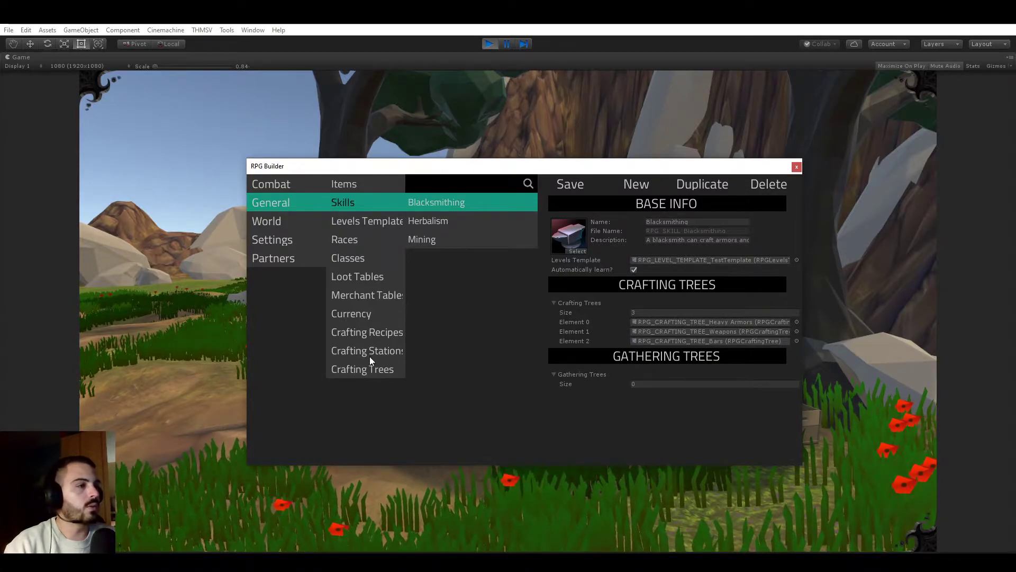
Scroll through the Bars tree's 15 tiers of Copper, Iron and Gold Bar recipes
click(366, 368)
scroll(743, 304, down, 3)
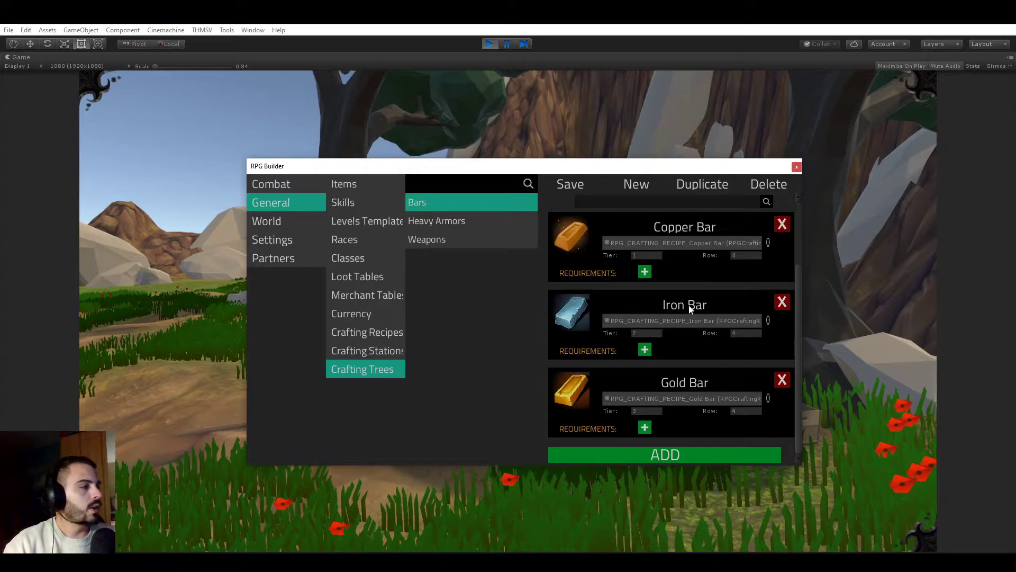
scroll(688, 304, up, 3)
scroll(688, 304, down, 3)
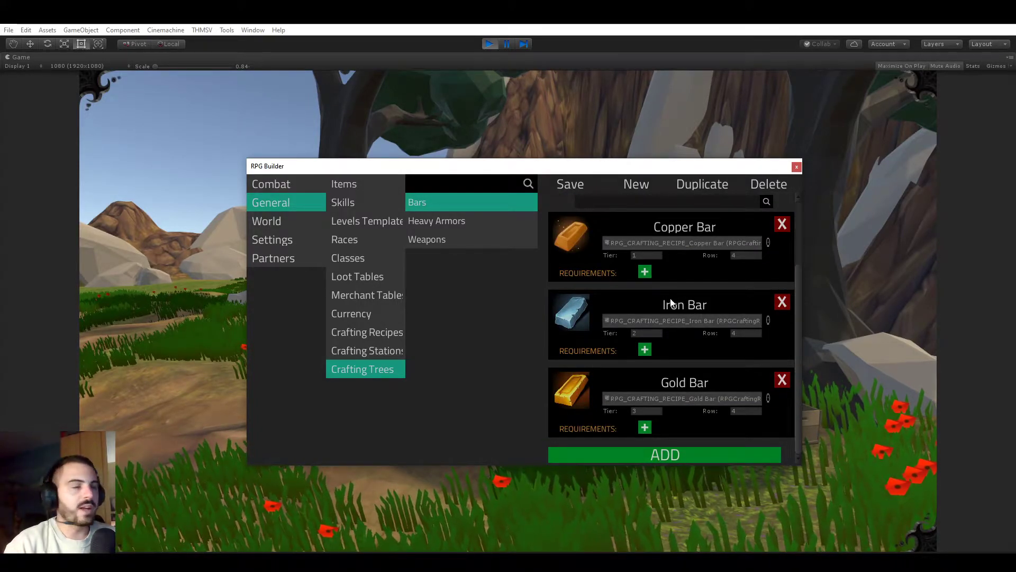
scroll(638, 291, up, 3)
scroll(638, 291, down, 3)
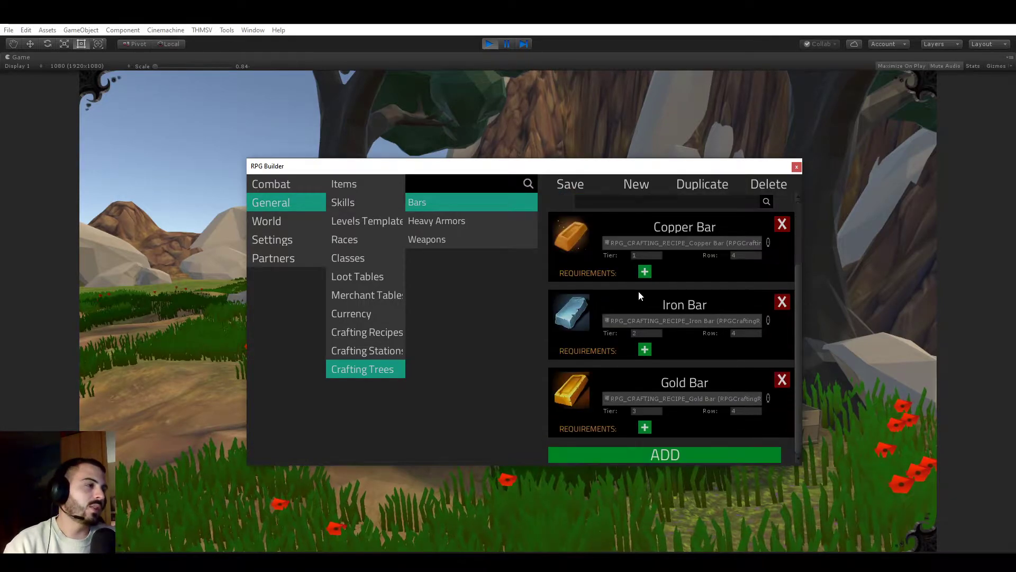
scroll(640, 291, up, 3)
scroll(640, 290, down, 3)
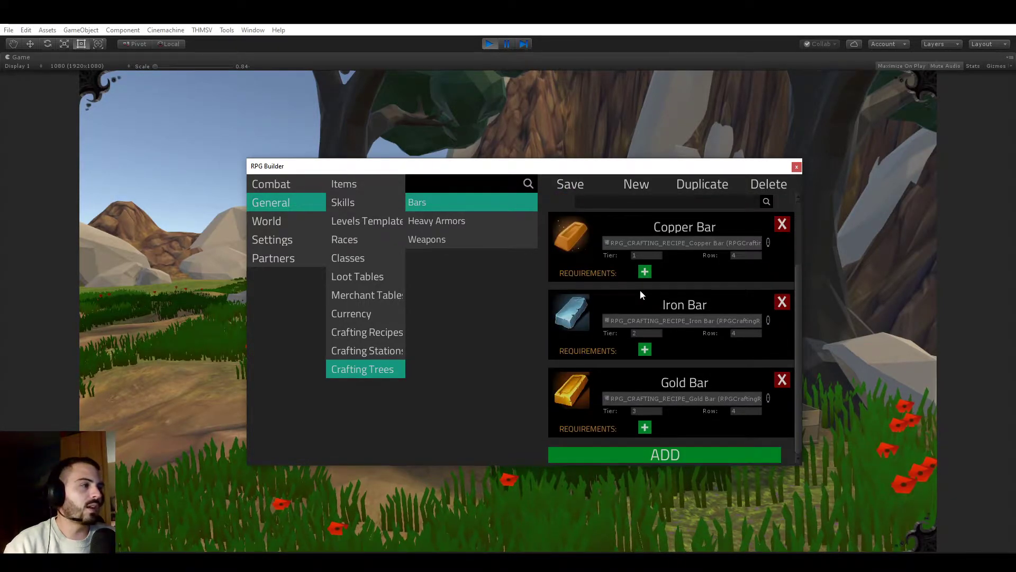
scroll(640, 292, up, 3)
scroll(648, 282, down, 3)
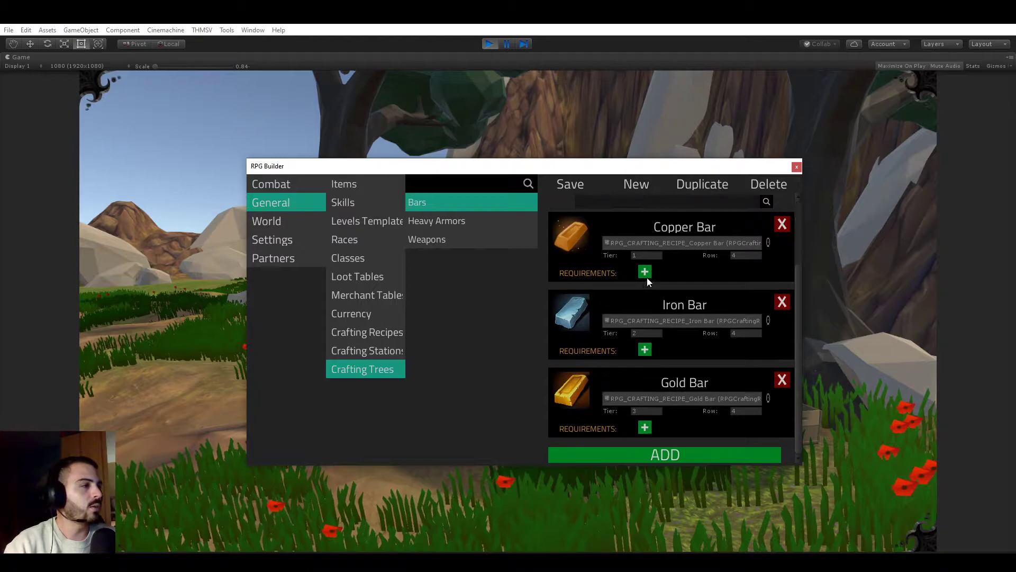
scroll(651, 272, up, 3)
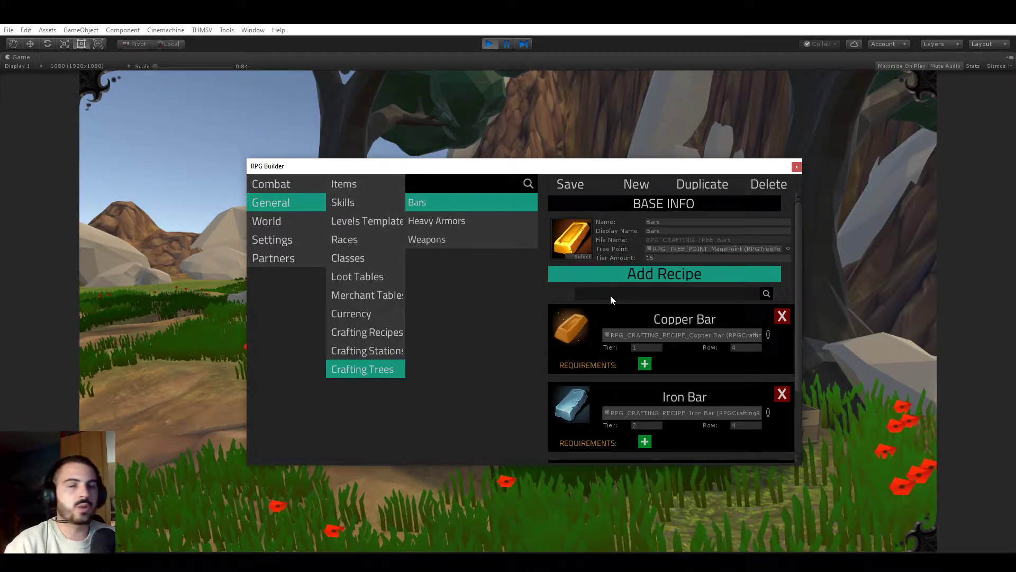
Add a Point Spent requirement to the Iron Ore node in the Ores gathering tree
click(281, 221)
click(374, 258)
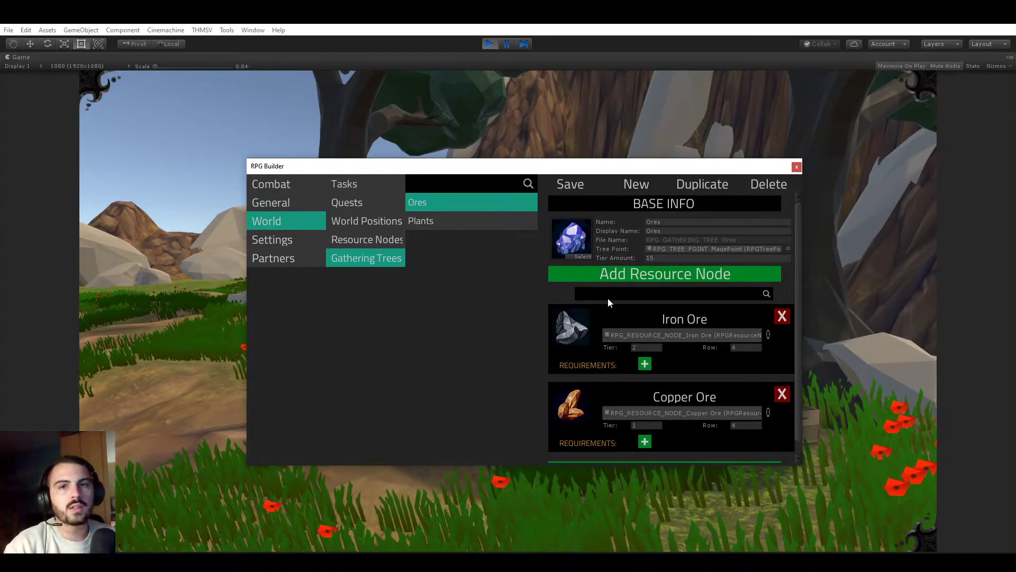
scroll(608, 298, down, 1)
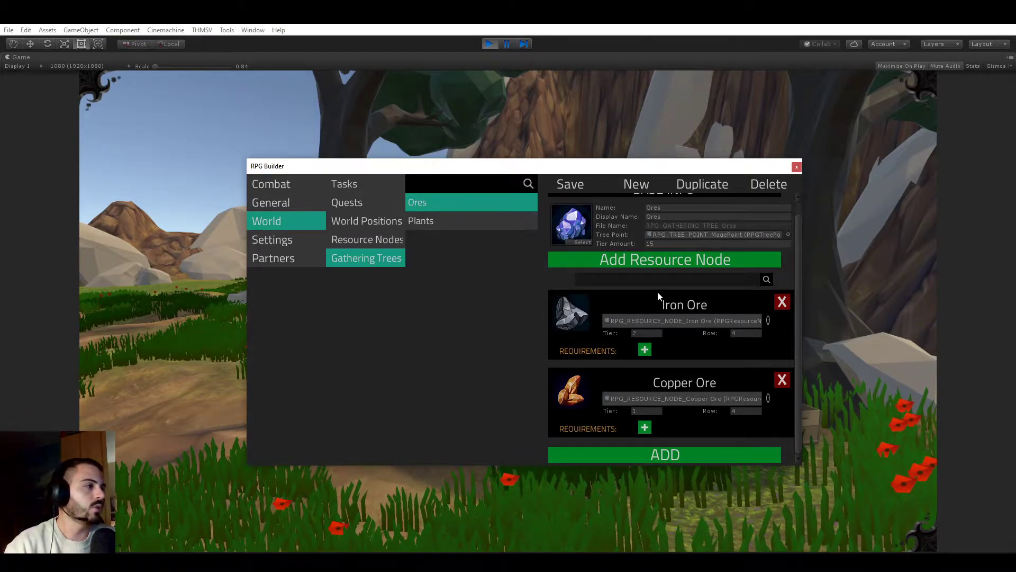
scroll(667, 317, up, 1)
scroll(661, 327, down, 1)
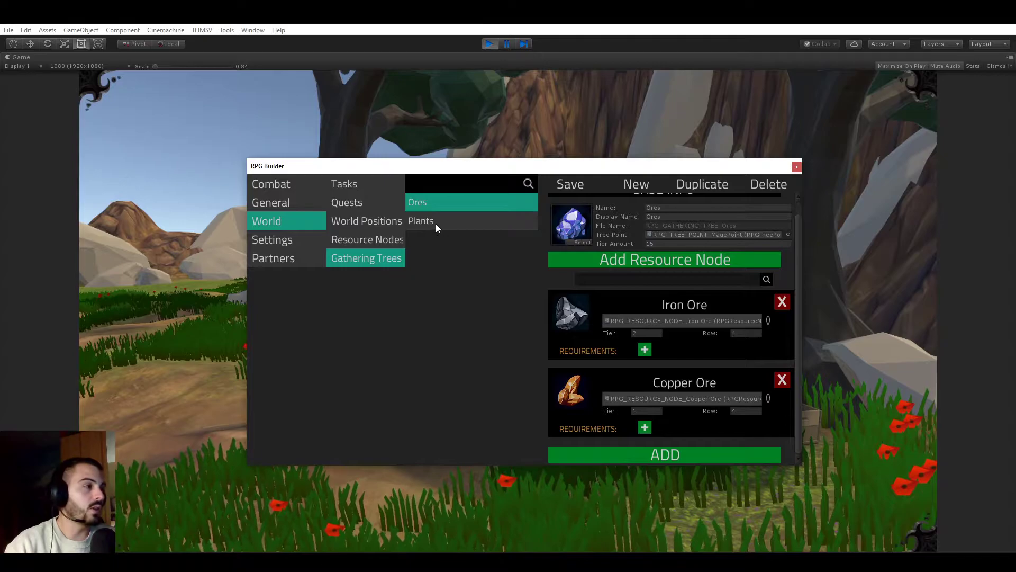
click(644, 349)
scroll(638, 344, down, 2)
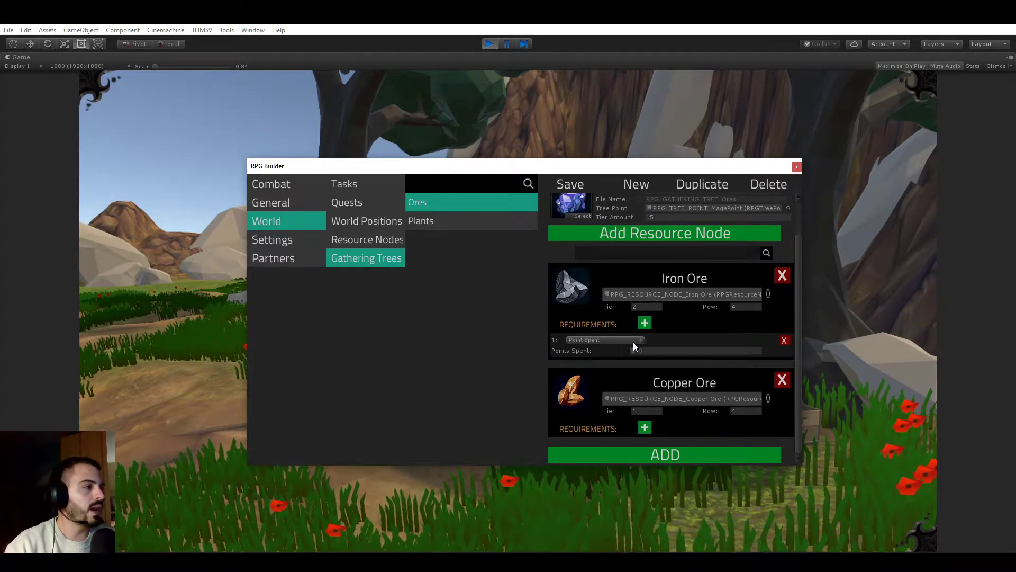
click(594, 341)
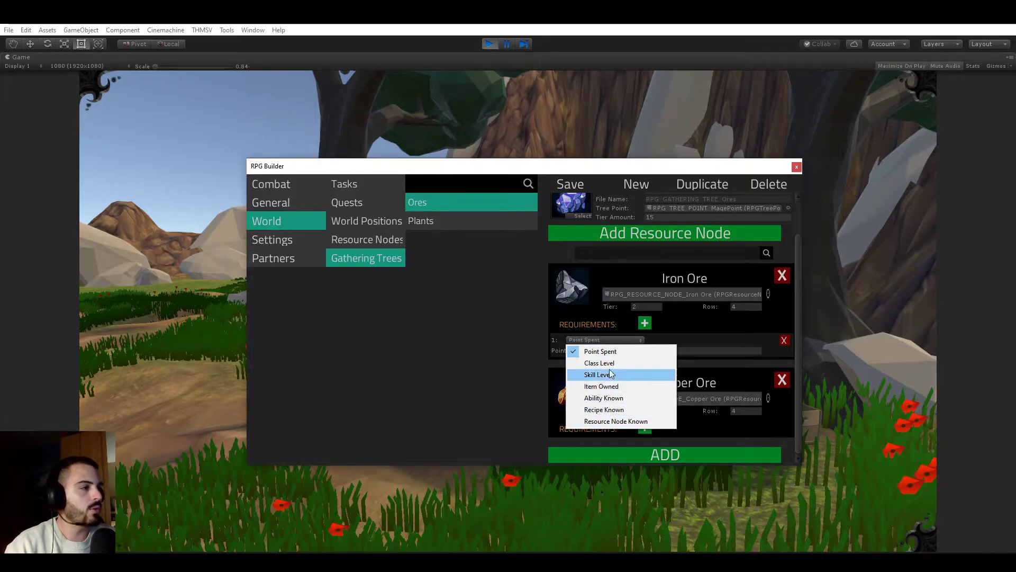
Bring up the Pyromancer combat tree and scroll down to Fire Wave
click(284, 186)
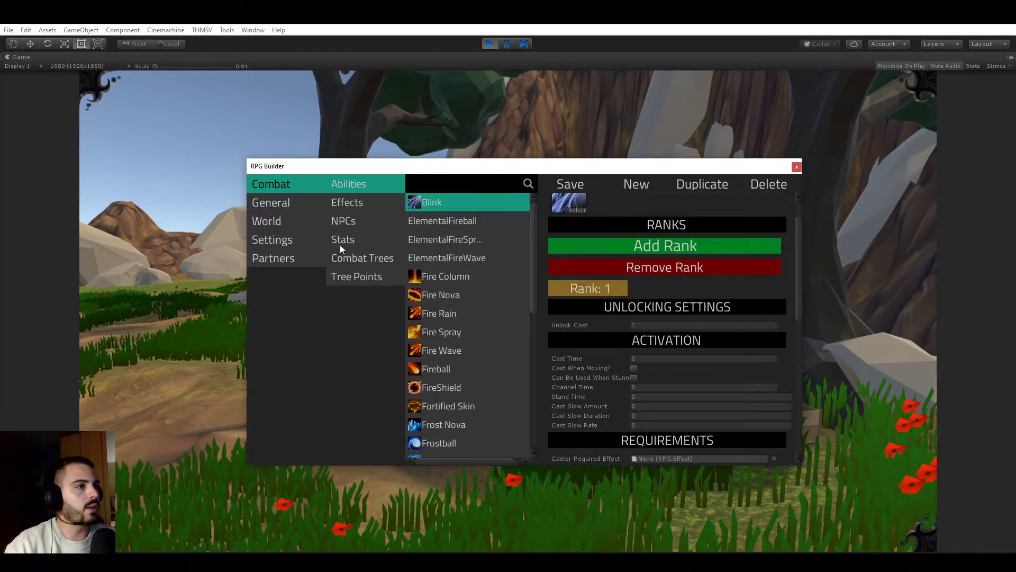
click(364, 258)
click(463, 222)
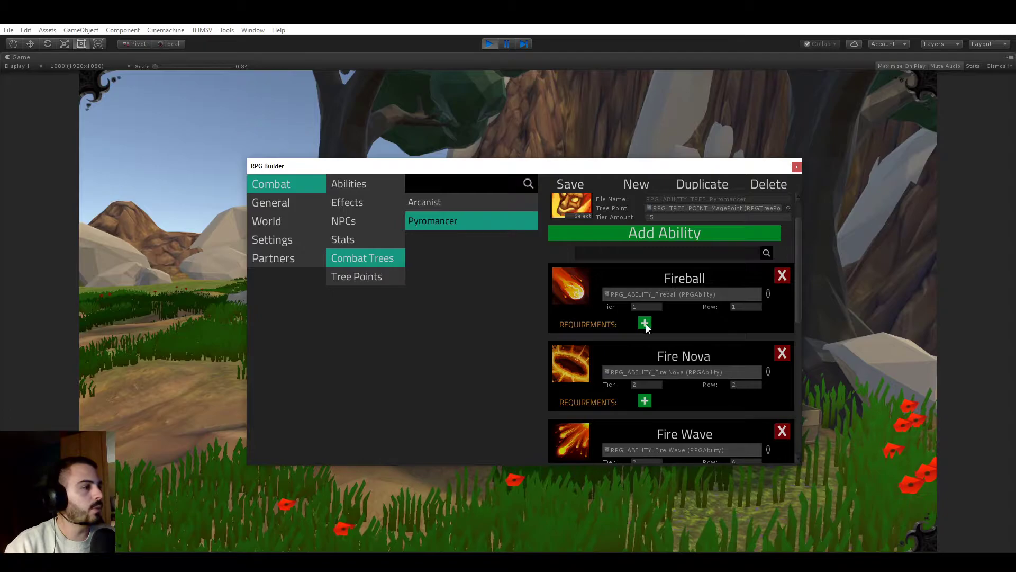
scroll(646, 324, down, 3)
scroll(646, 383, down, 3)
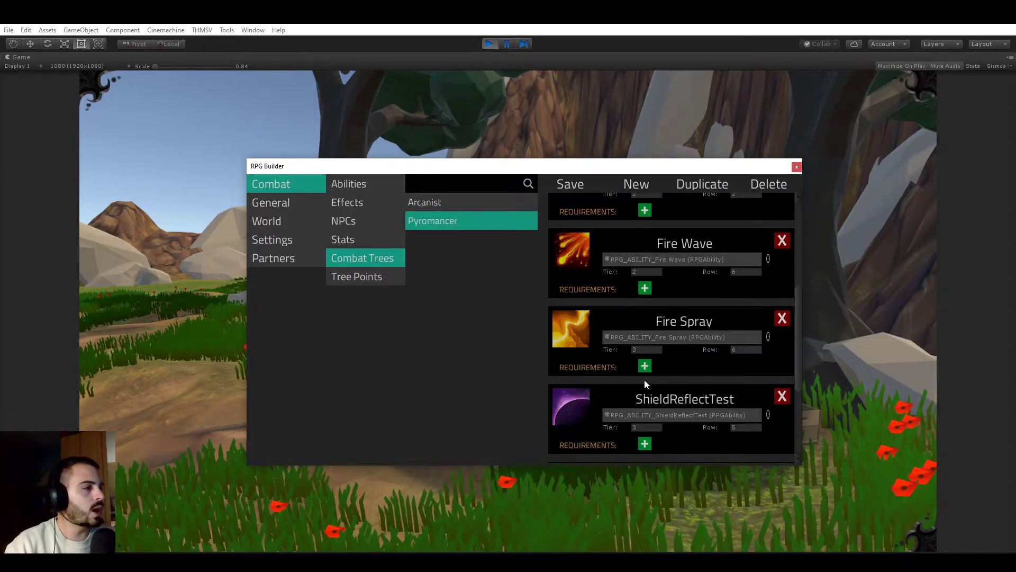
Give Fire Wave a Copper Bar Recipe Known requirement, then delete that requirement
click(644, 288)
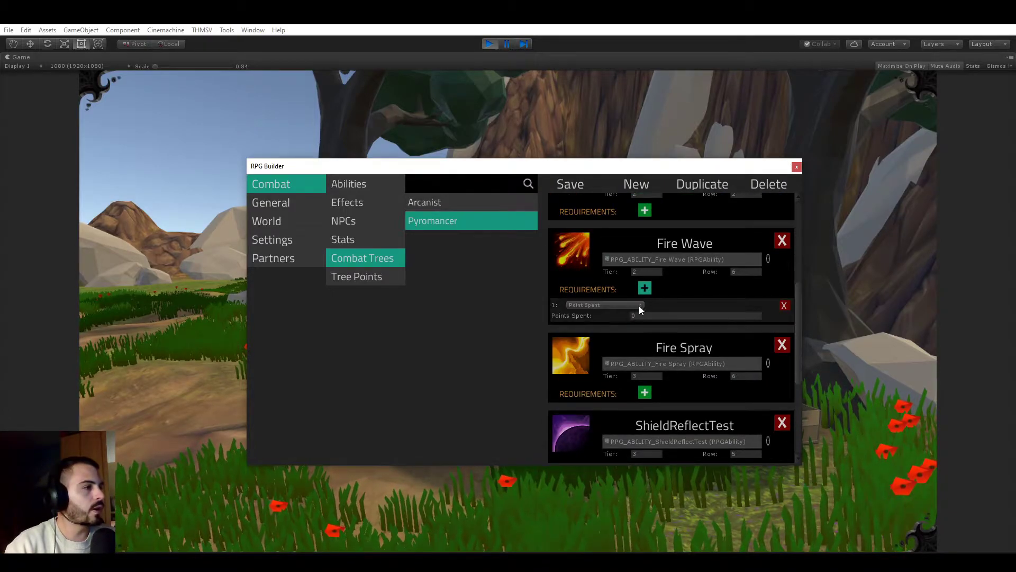
click(594, 306)
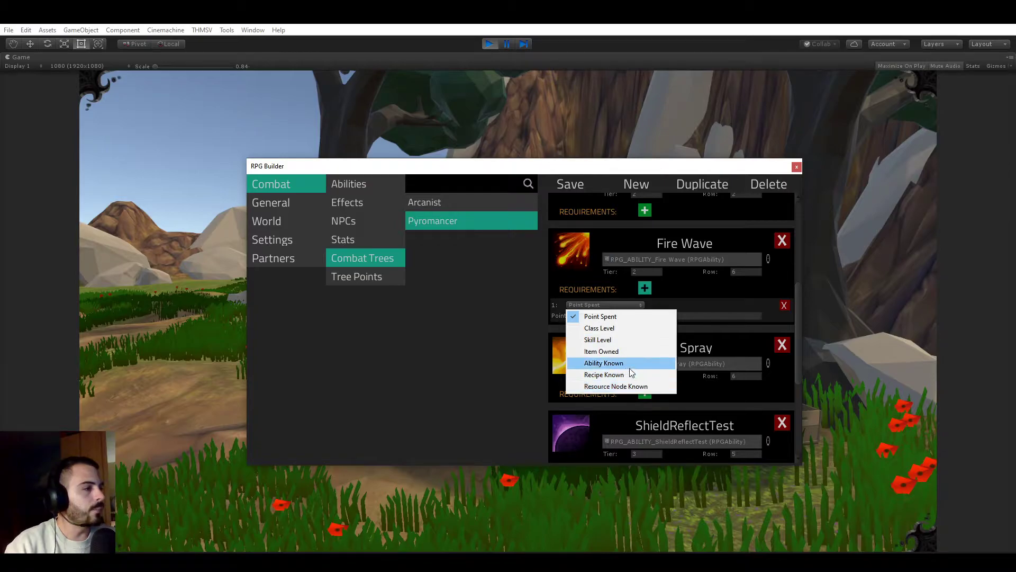
click(618, 374)
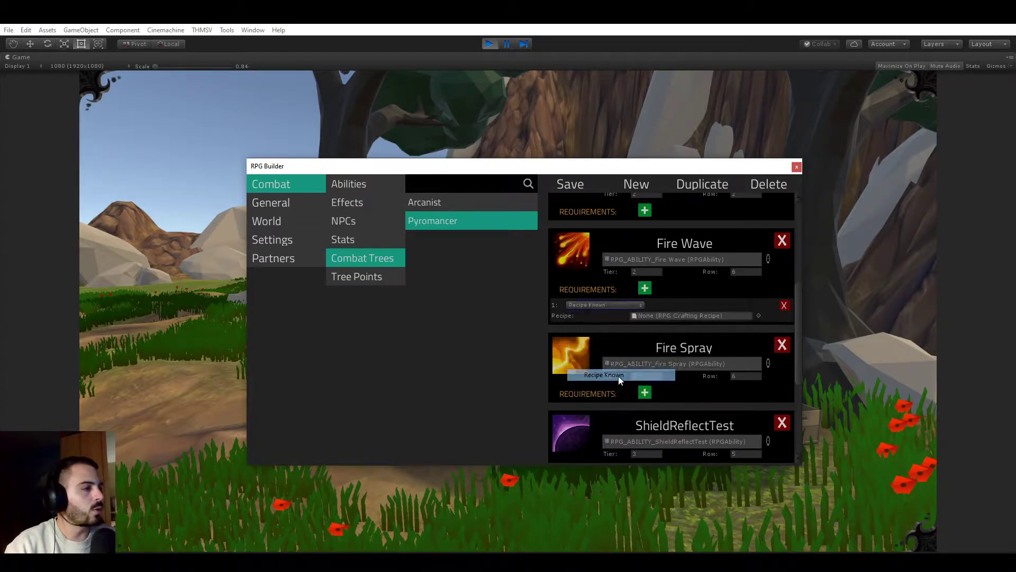
click(758, 315)
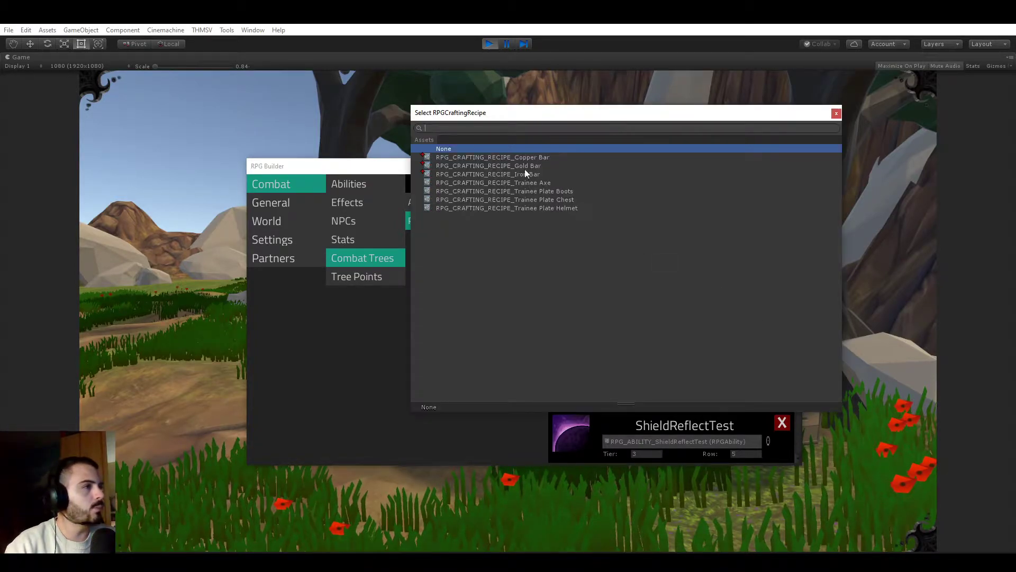
double_click(526, 159)
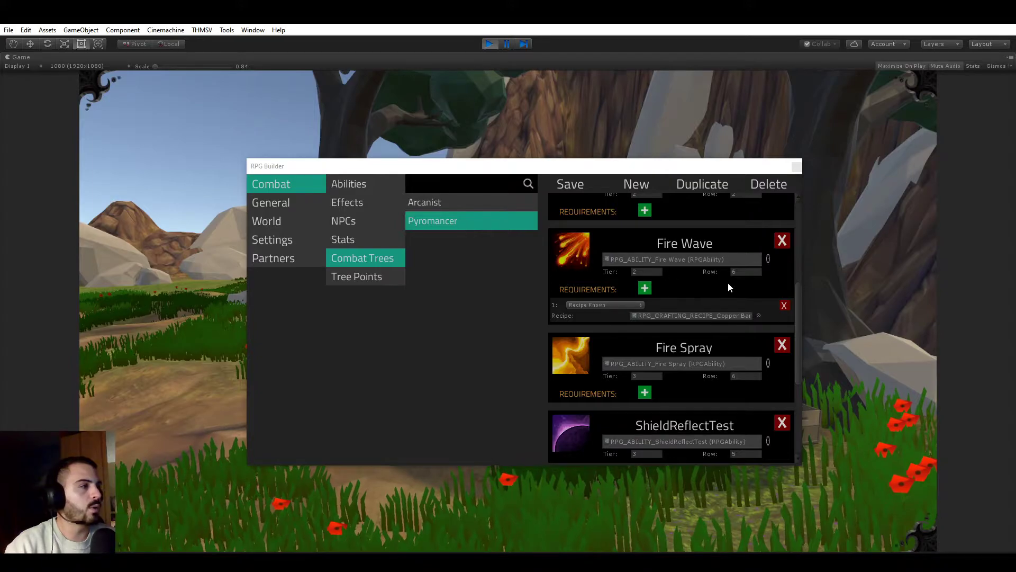
click(784, 306)
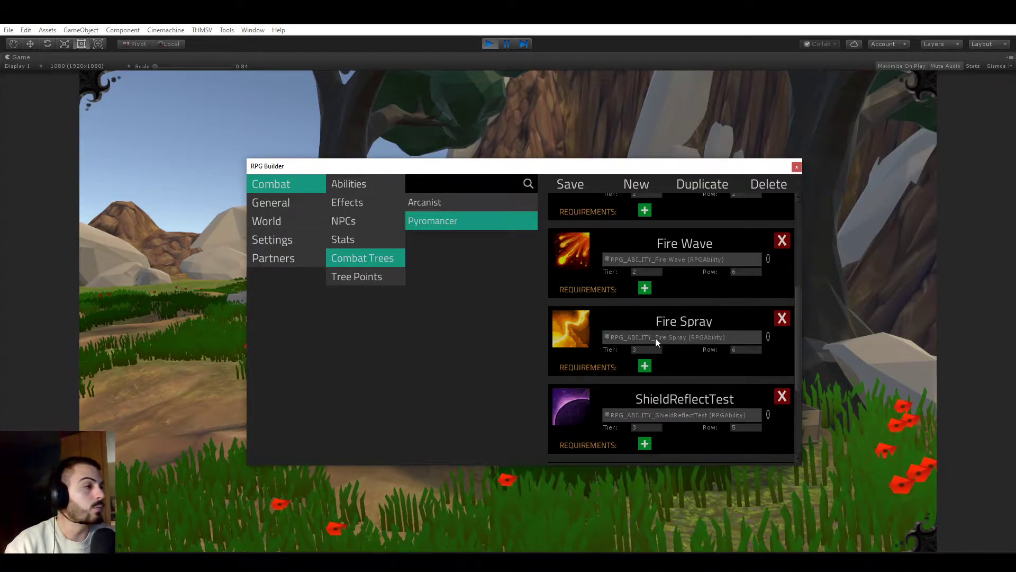
Show the Bars crafting tree under General and scroll through its recipes
click(292, 203)
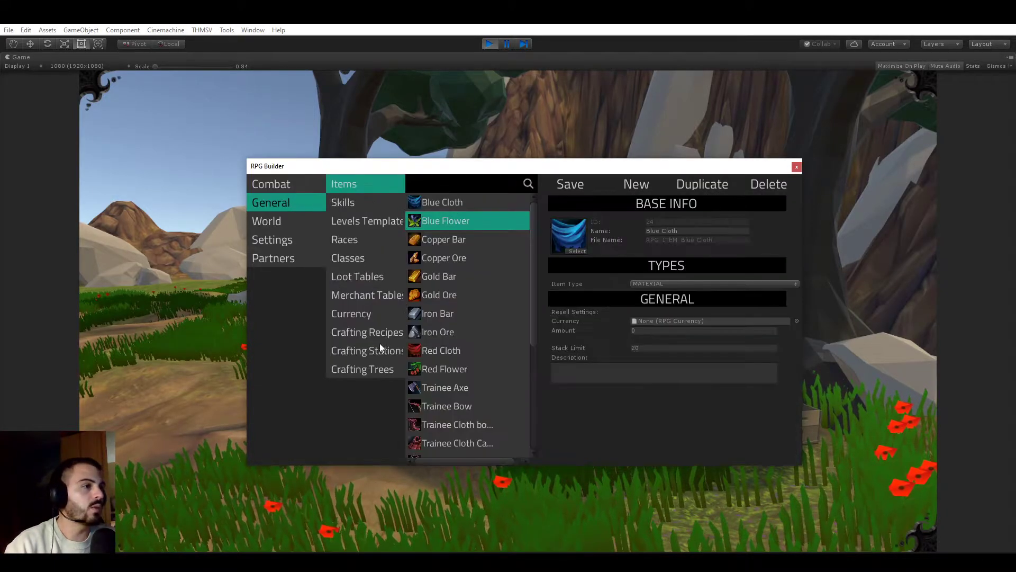
click(383, 365)
scroll(601, 312, down, 2)
scroll(610, 309, up, 2)
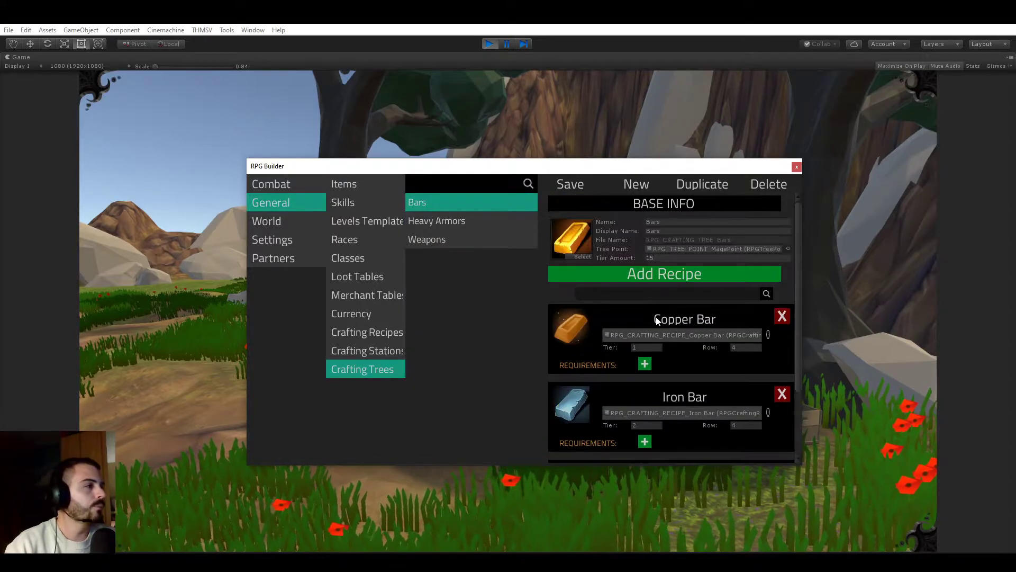
scroll(618, 328, down, 3)
scroll(657, 294, up, 3)
scroll(656, 294, down, 3)
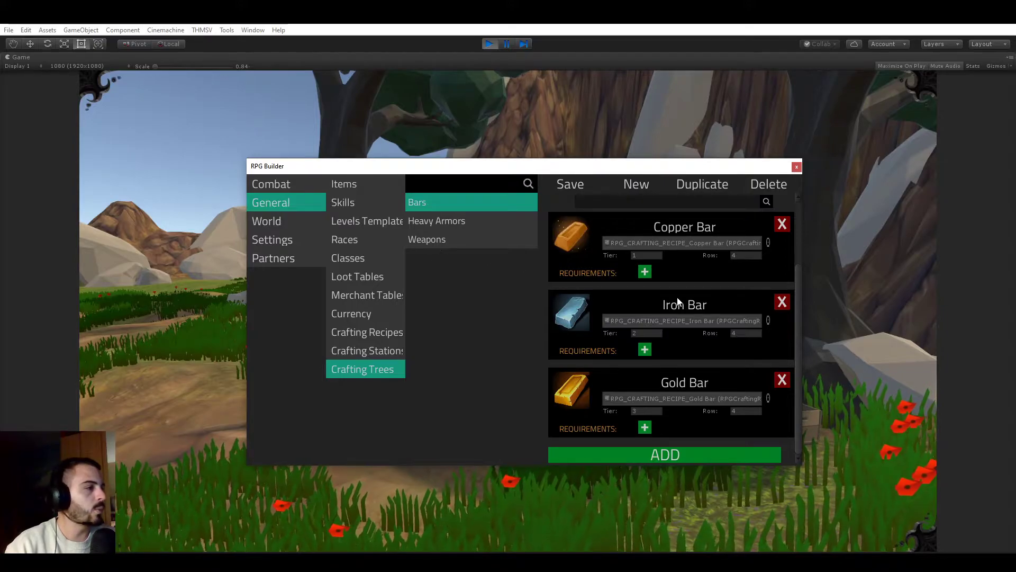
Create a Human Mage character named 'THMSV Video' and start playing
click(796, 168)
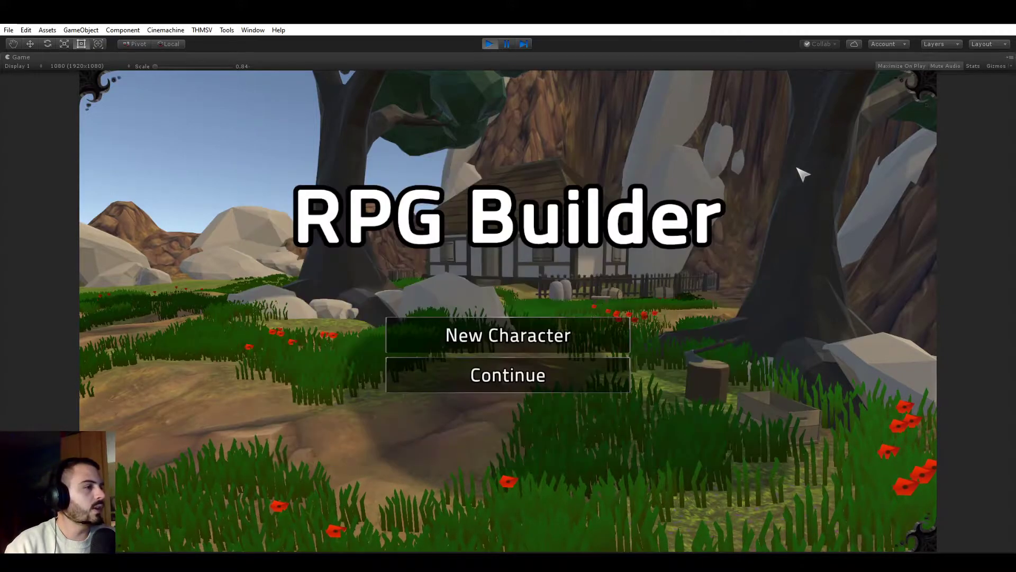
click(553, 338)
click(513, 479)
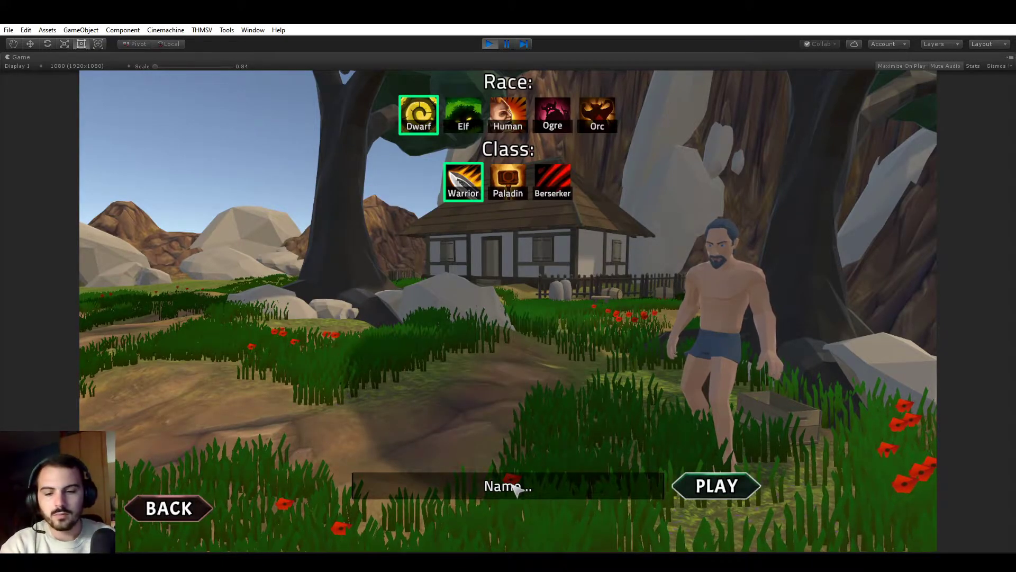
text(THMSV_ Video)
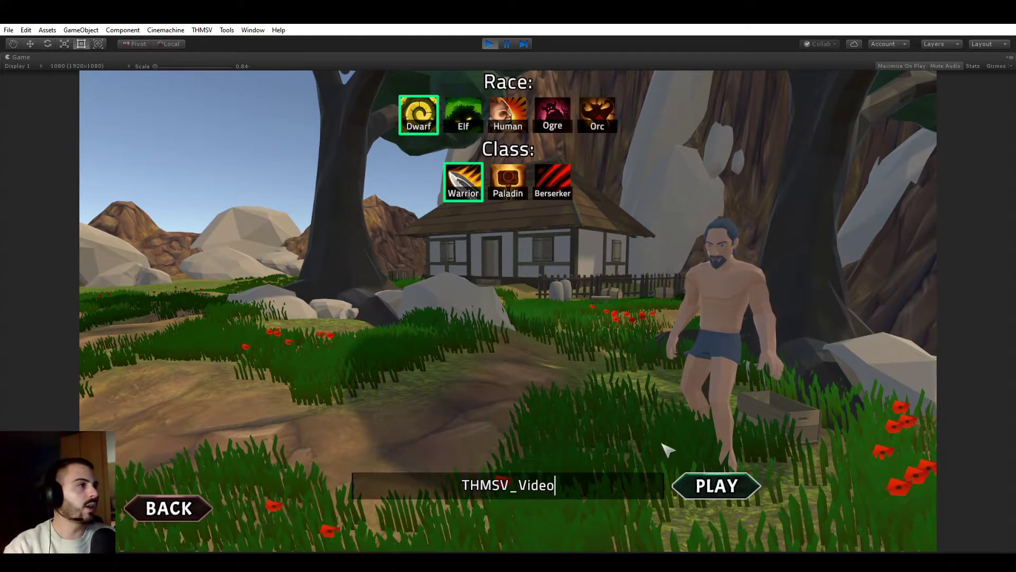
click(507, 127)
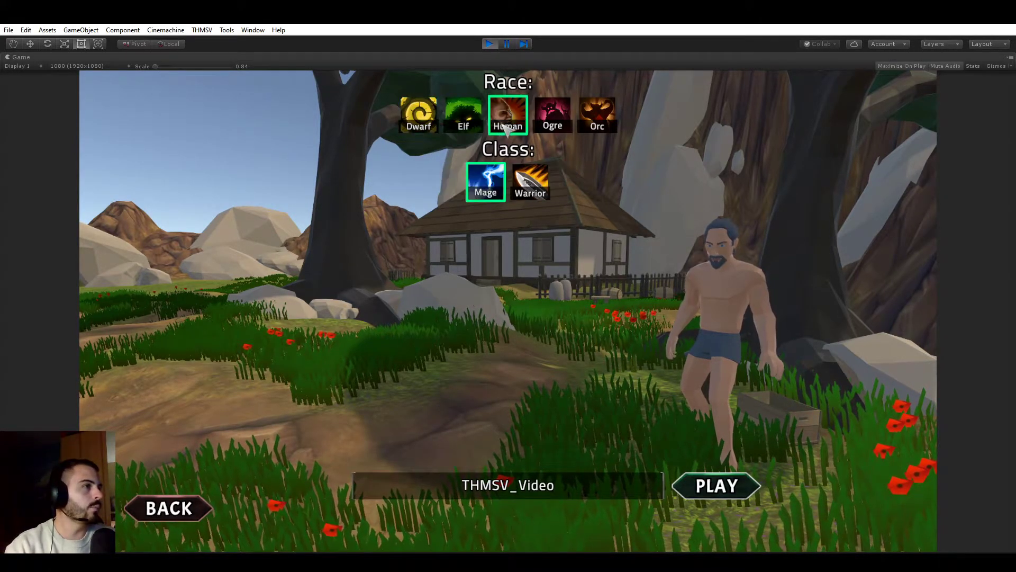
click(719, 485)
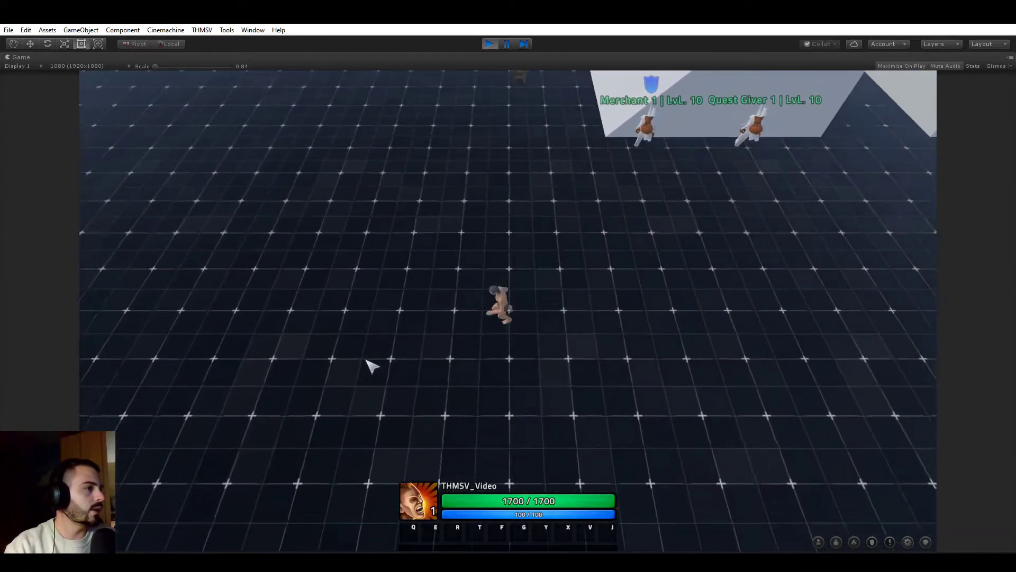
Open Blacksmithing's Bars tree in-game and inspect the unlearned bar recipes
click(873, 542)
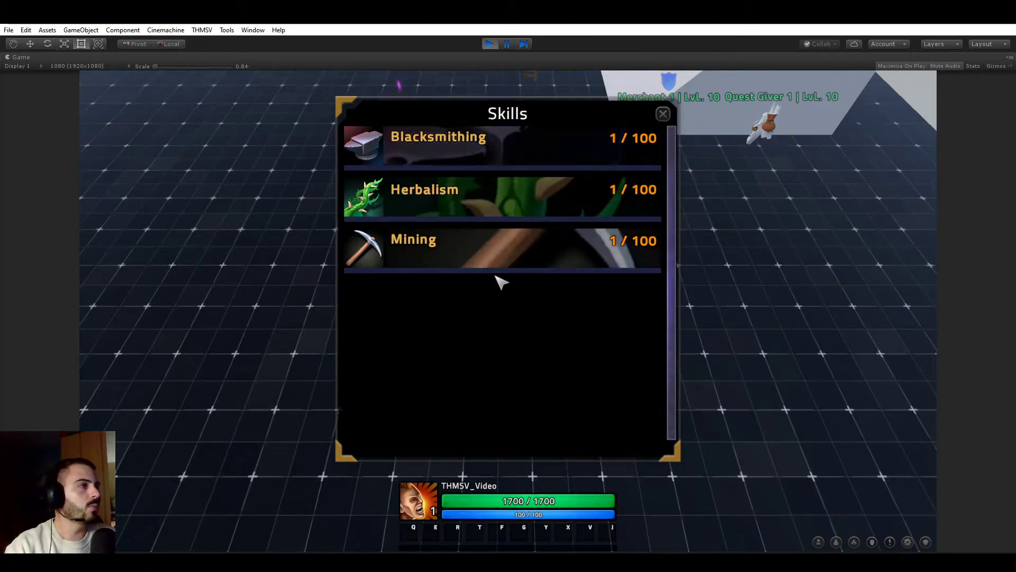
click(470, 144)
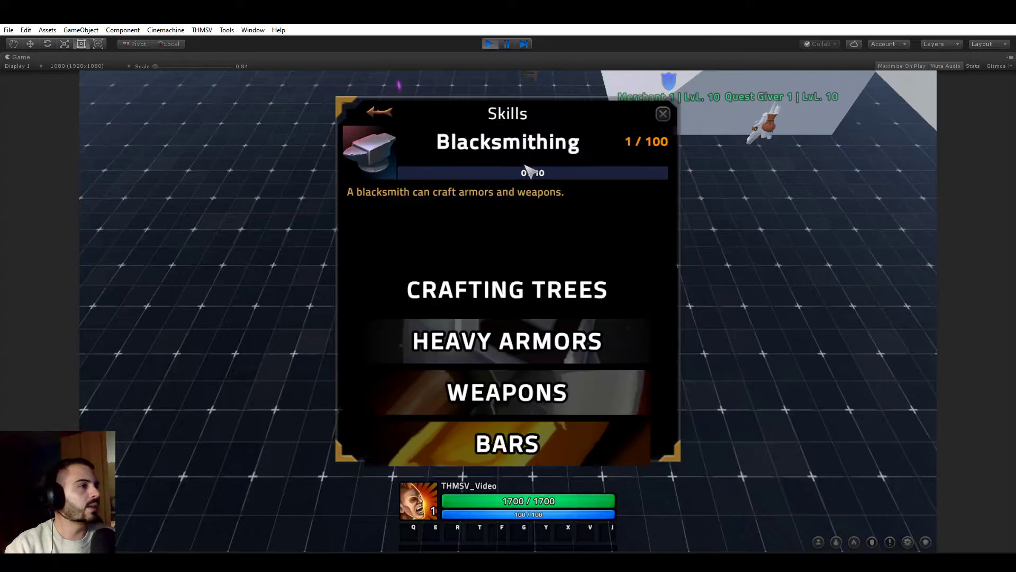
click(516, 457)
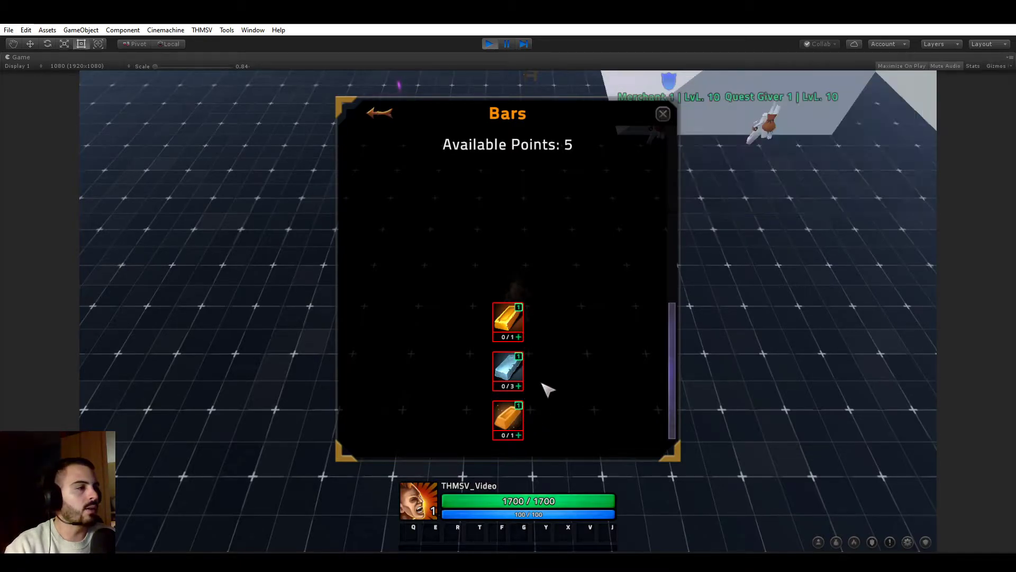
mouse_move(517, 431)
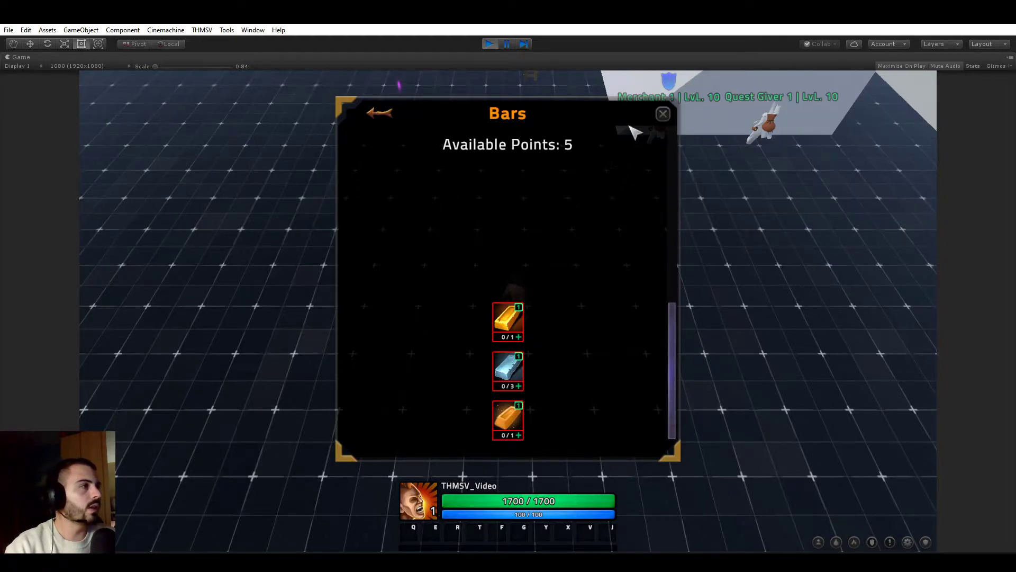
Close the Bars tree and review the Pyromancer and Arcanist talent trees in the character panel
click(663, 113)
click(818, 541)
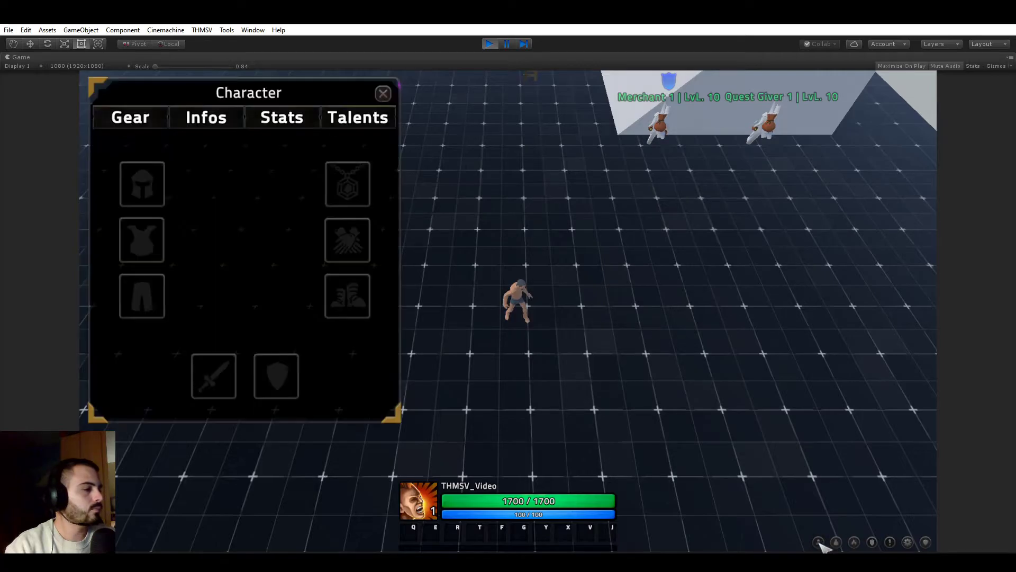
click(343, 116)
click(250, 152)
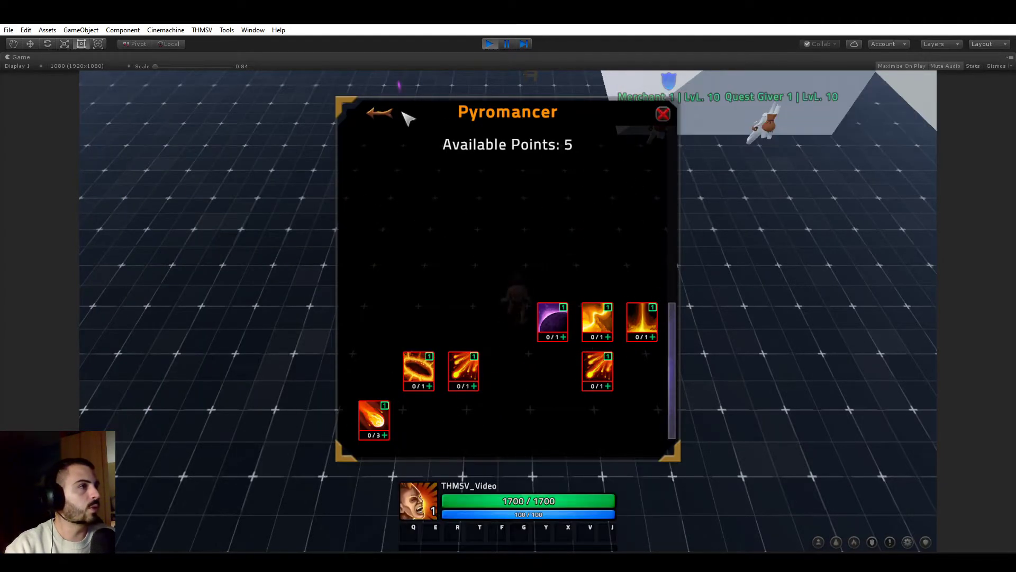
click(384, 116)
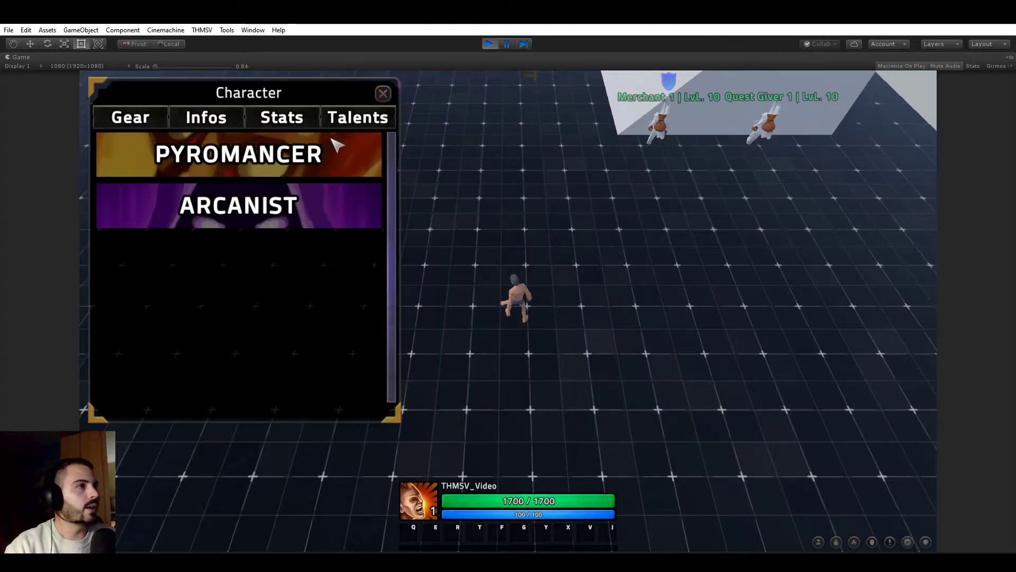
click(376, 145)
click(382, 115)
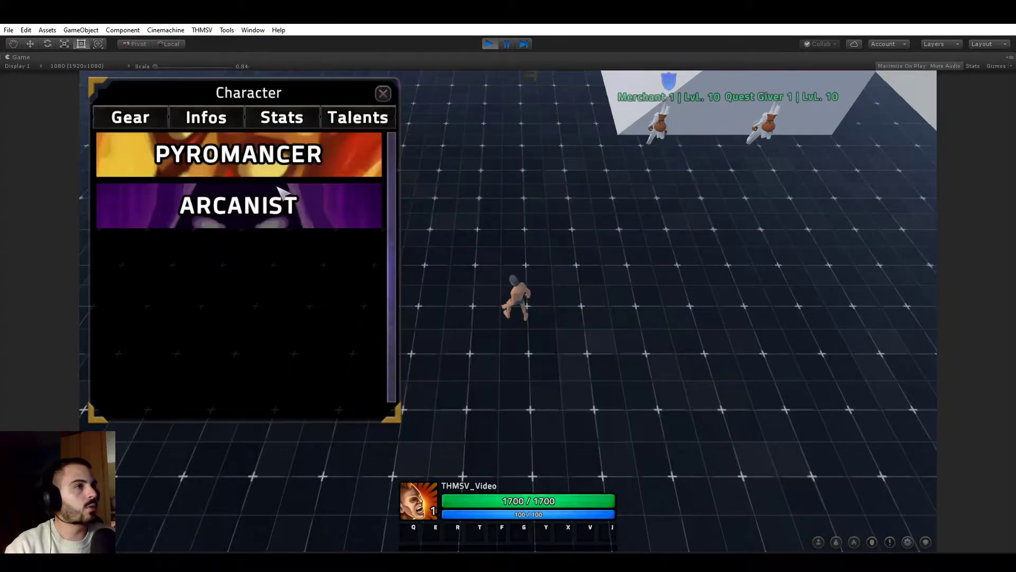
click(285, 198)
click(380, 111)
click(383, 94)
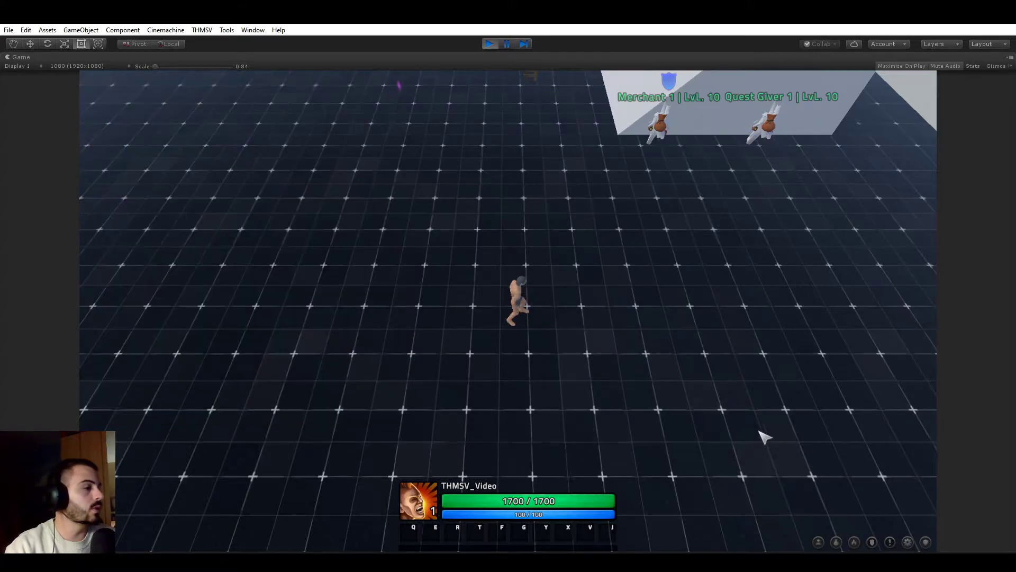
Revisit Blacksmithing's Bars tree, then close the skills panel
click(873, 542)
click(470, 164)
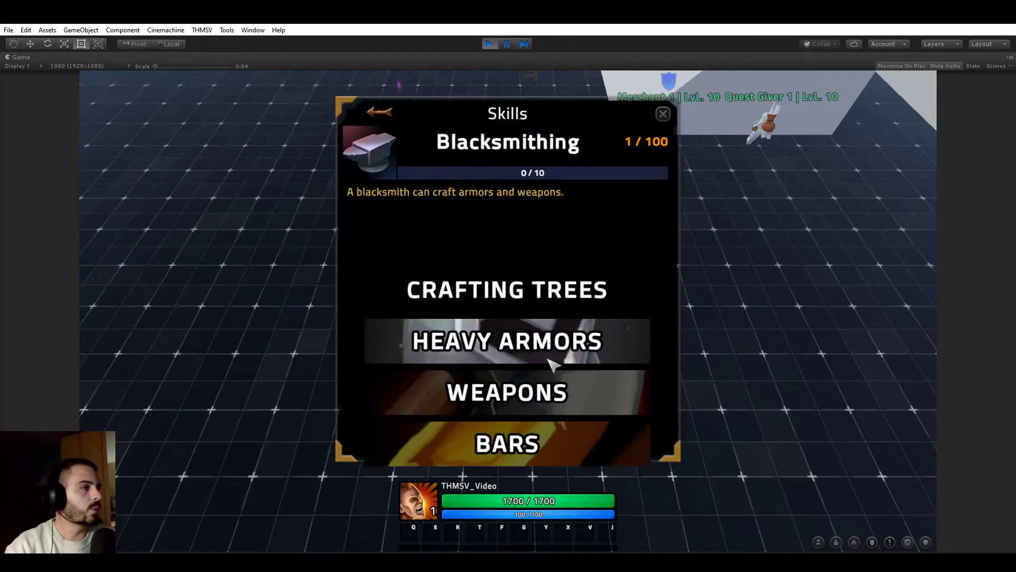
click(541, 449)
click(389, 118)
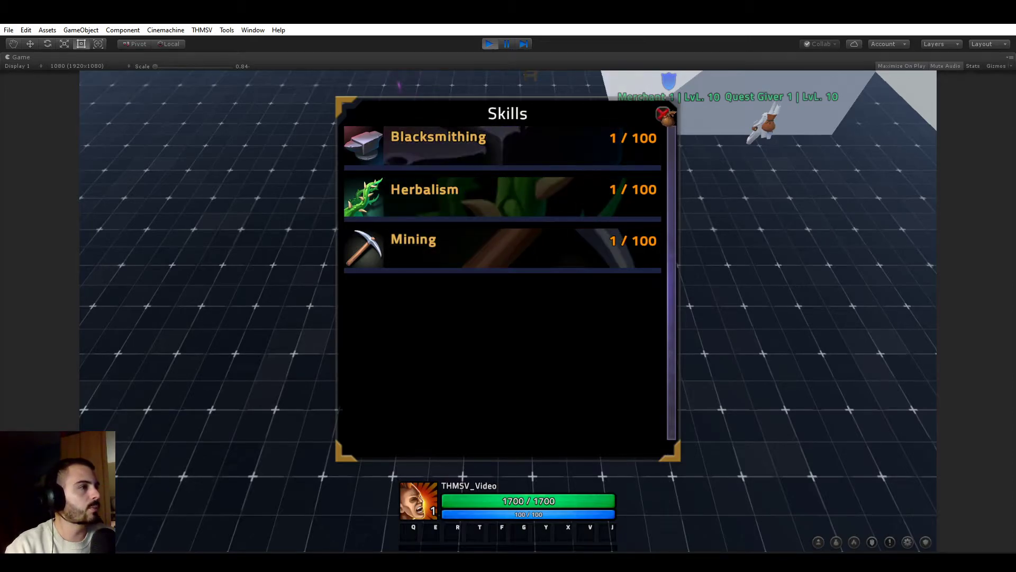
click(663, 113)
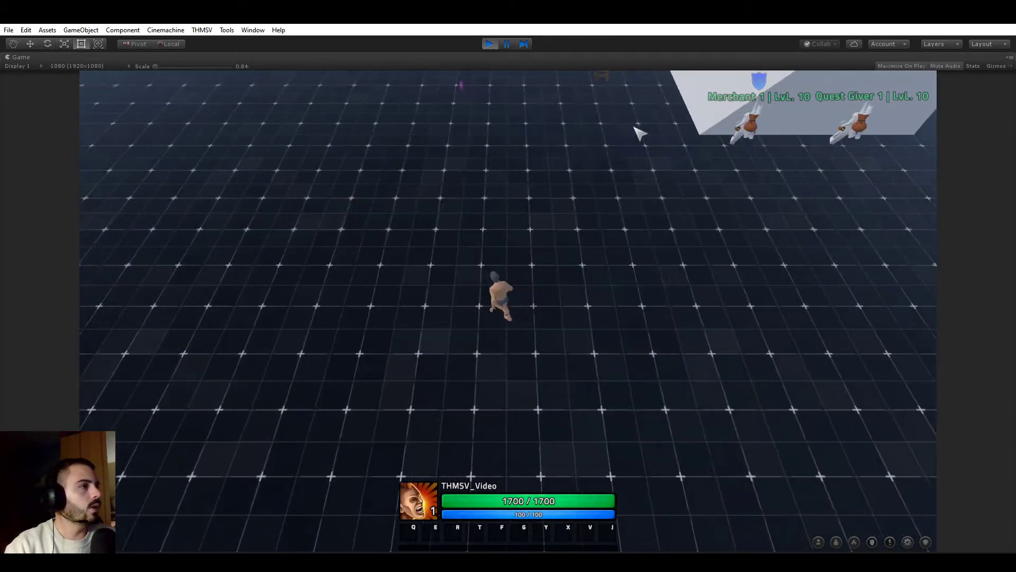
Run to the anvil and check its blacksmith crafting recipes
key(w)
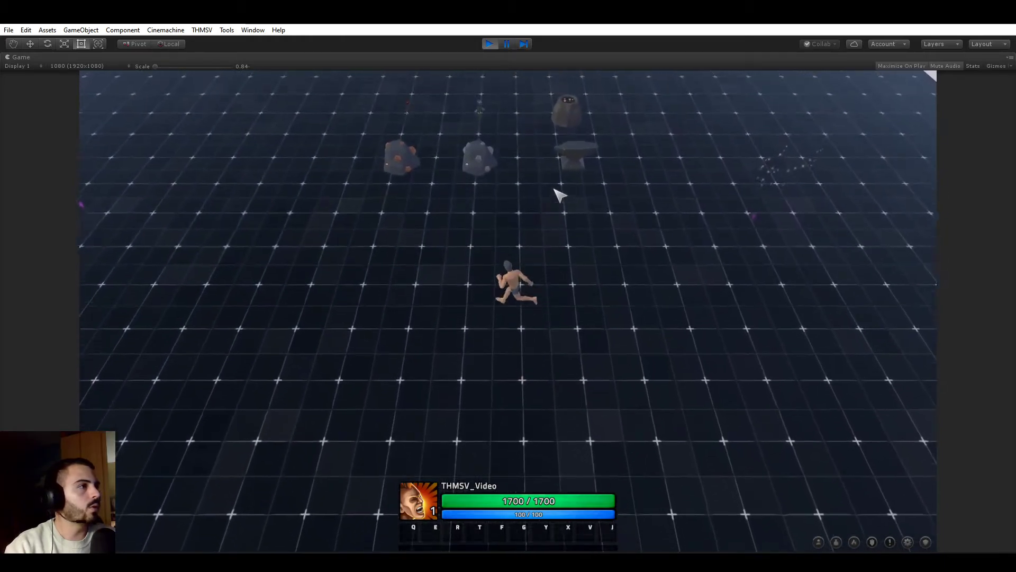
key(e)
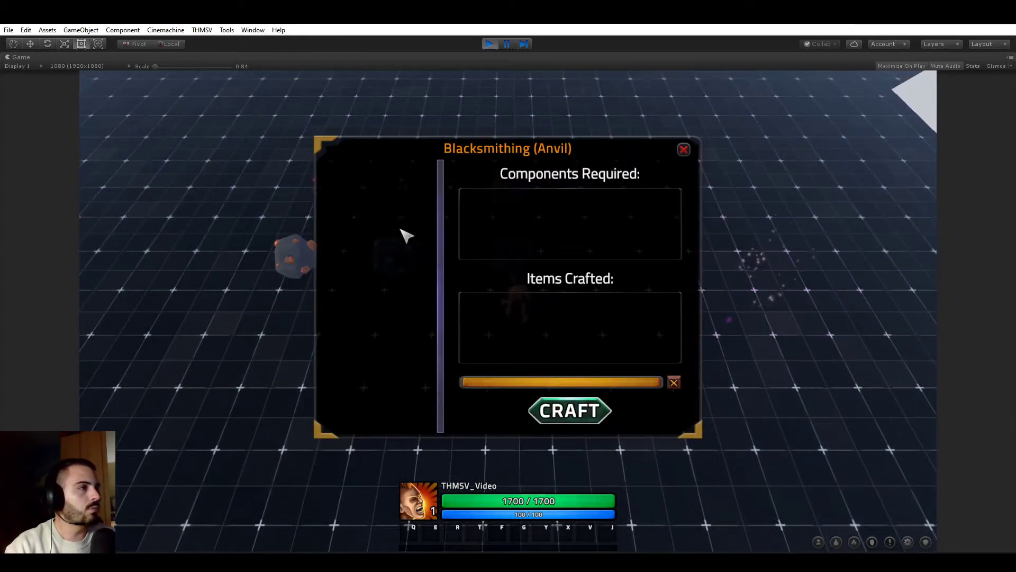
click(683, 150)
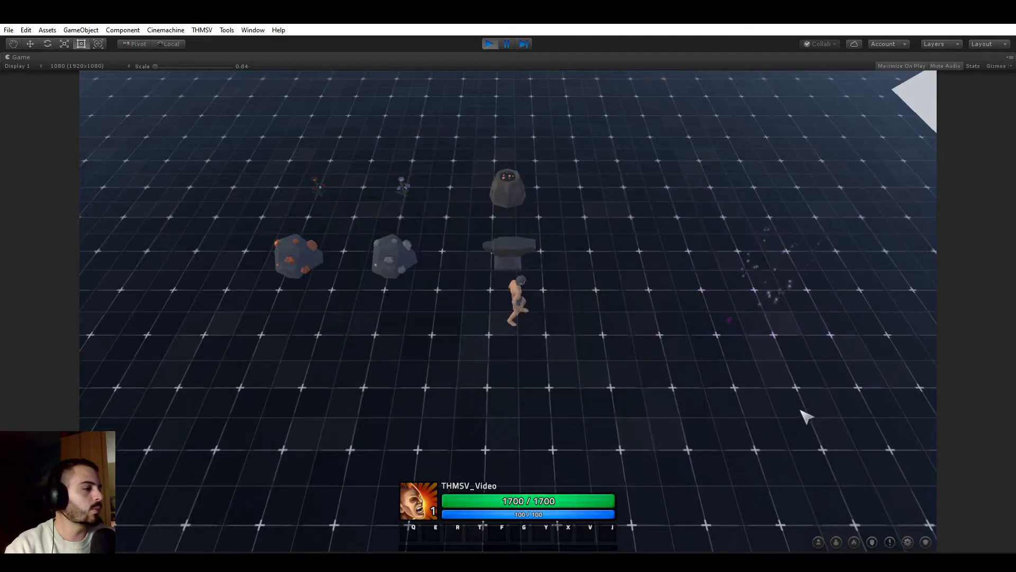
Learn the Copper Bar recipe in the Blacksmithing Bars tree
click(863, 546)
click(529, 142)
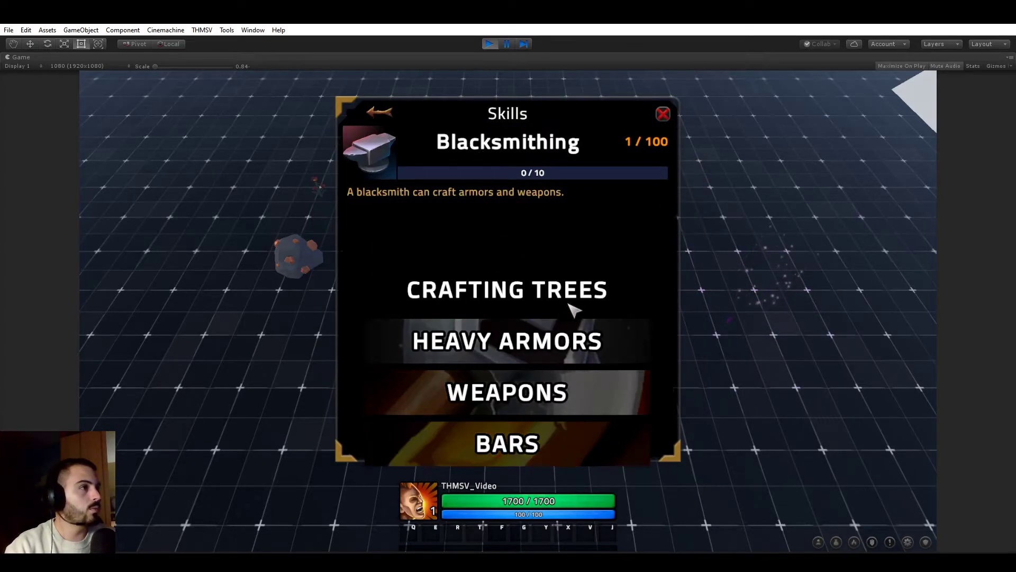
click(545, 426)
click(525, 439)
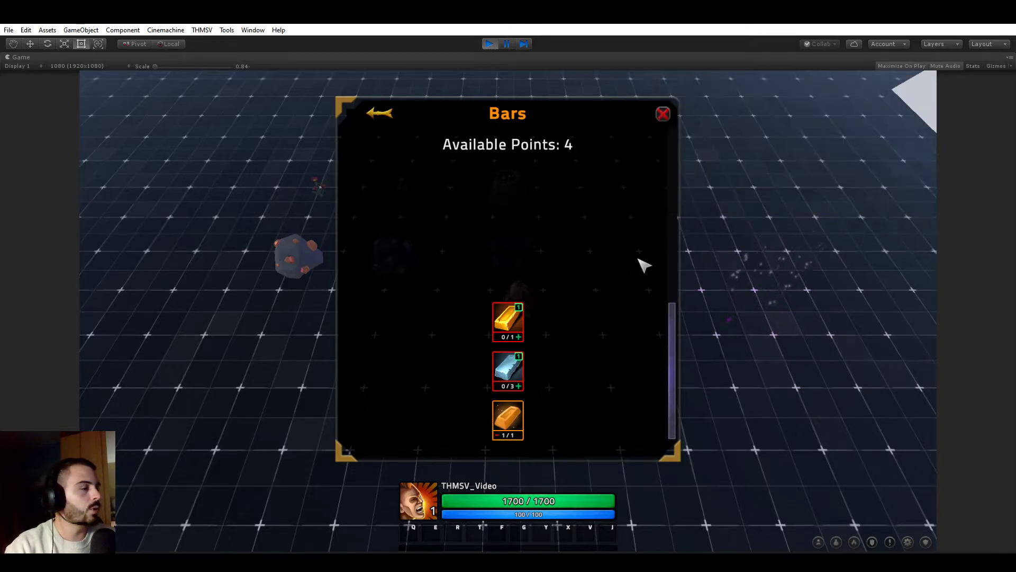
click(663, 114)
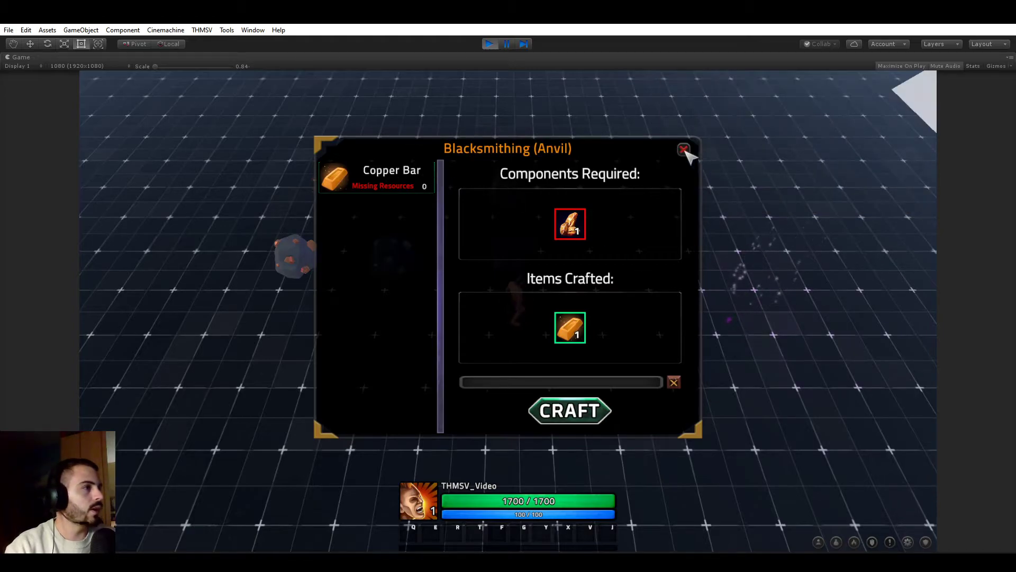
click(683, 149)
Learn a first Iron Bar rank and confirm the anvil lists Copper, Gold and Iron Bar
click(872, 541)
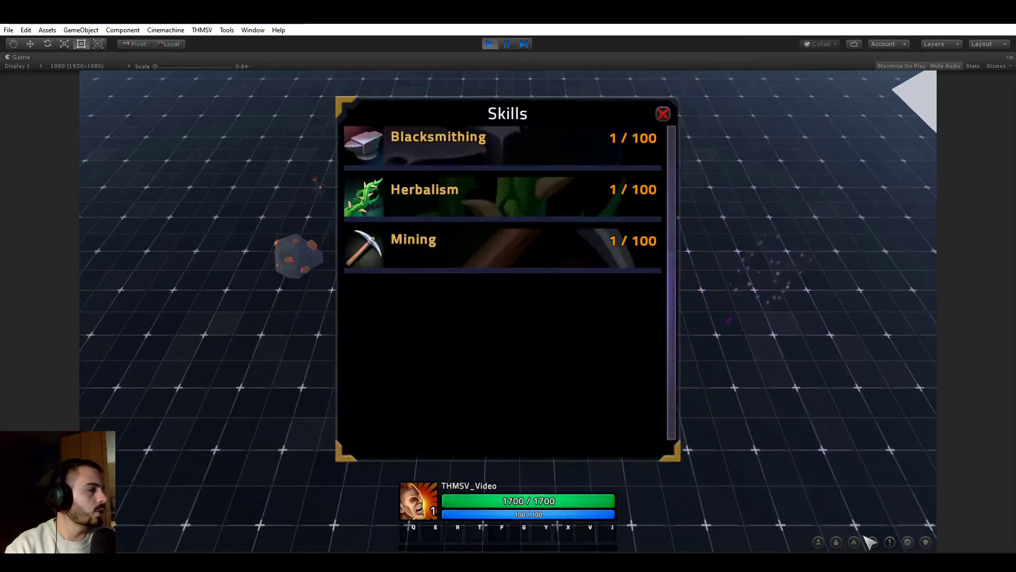
click(460, 148)
click(506, 442)
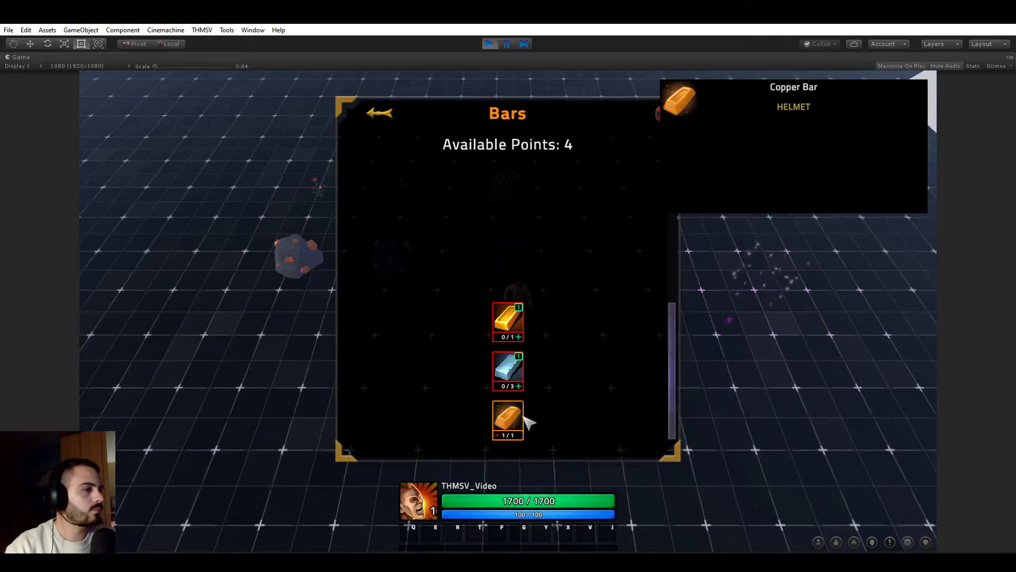
click(518, 385)
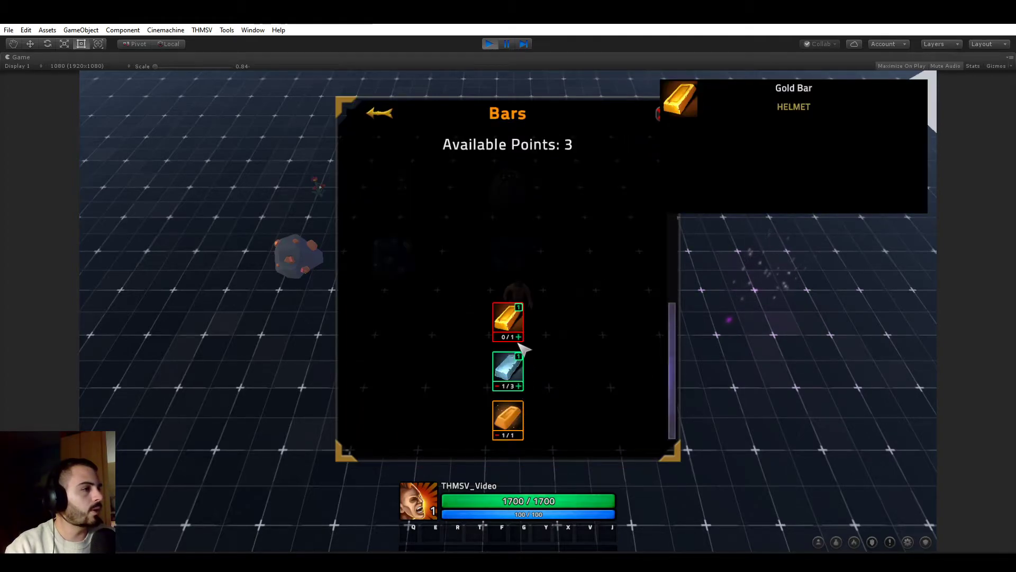
click(662, 114)
click(508, 250)
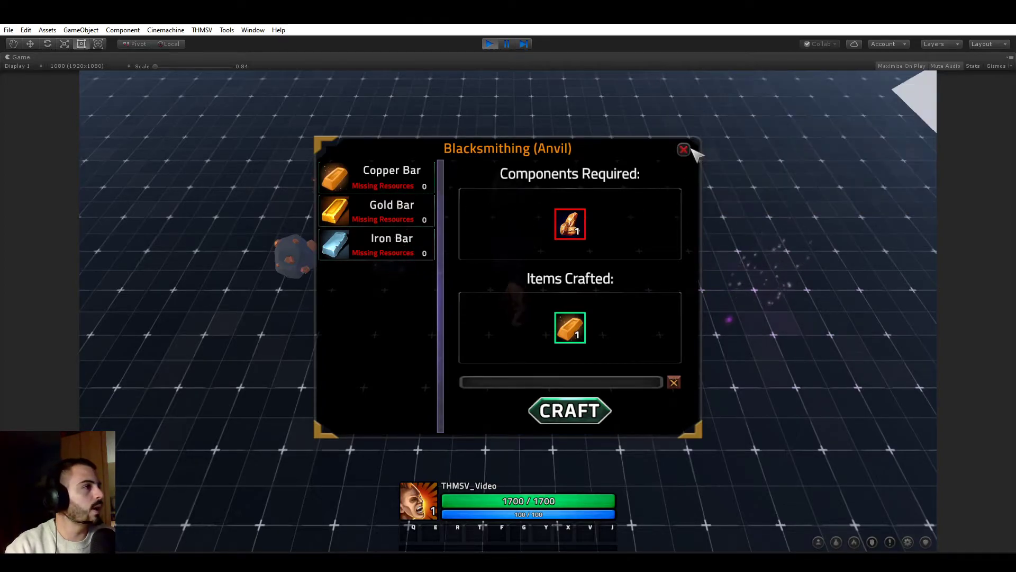
click(684, 150)
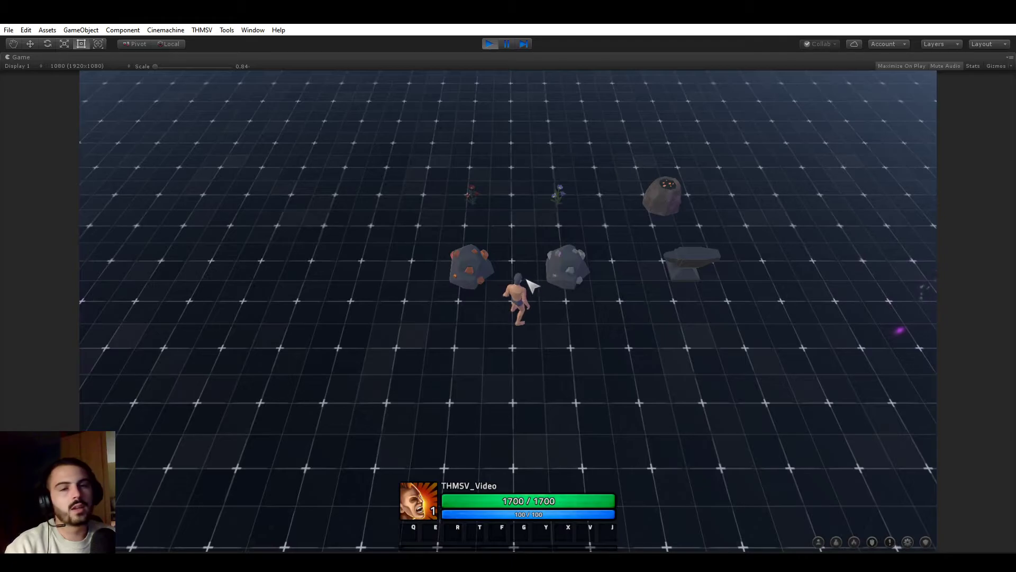
click(202, 29)
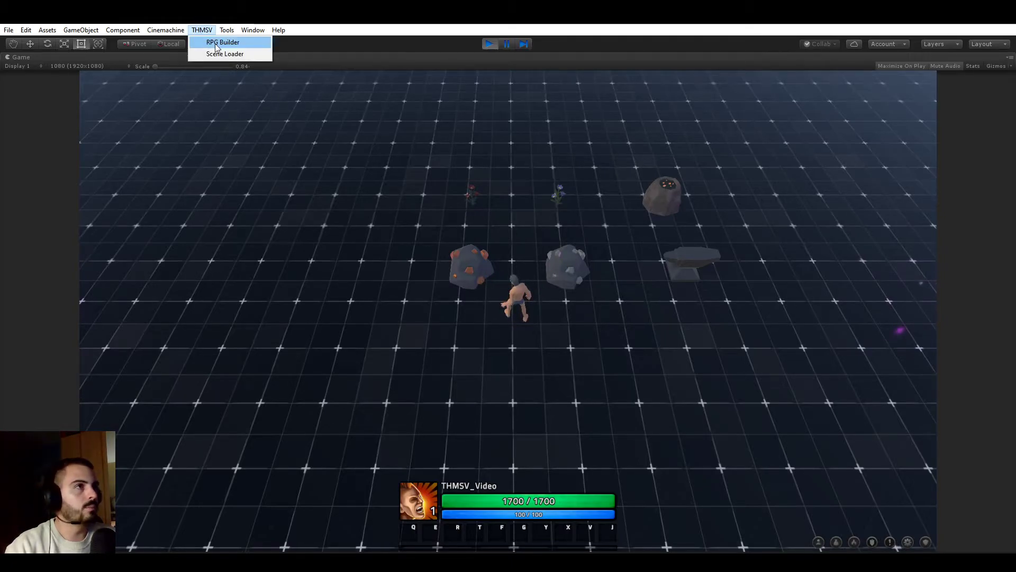
click(217, 42)
click(293, 223)
drag(318, 166, 244, 128)
click(288, 203)
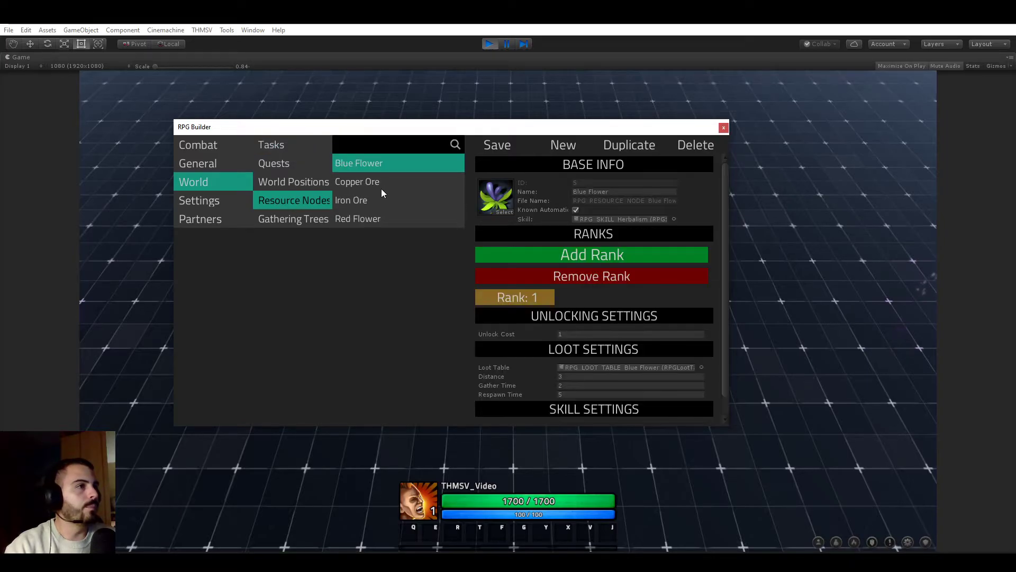
click(395, 181)
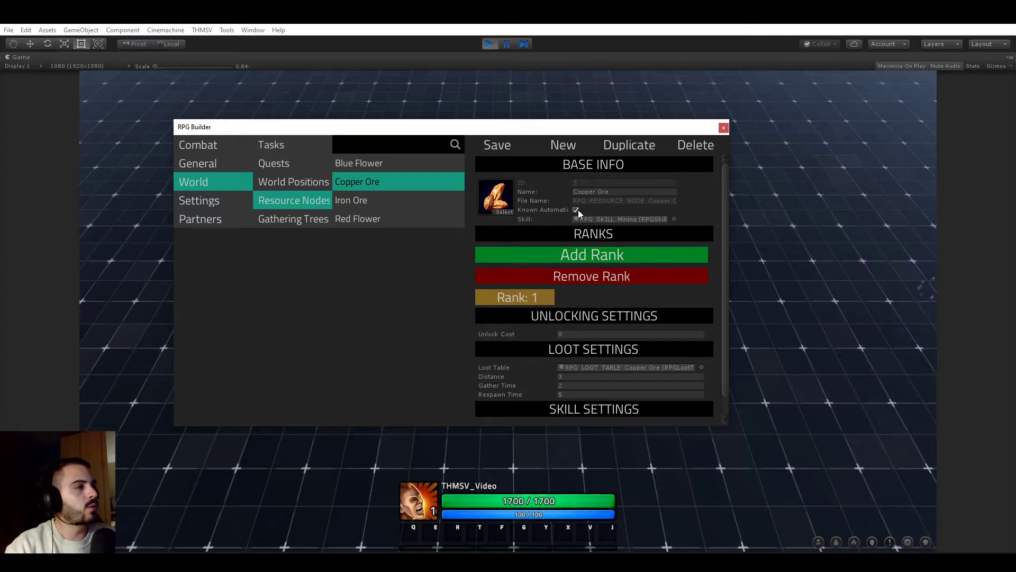
click(723, 128)
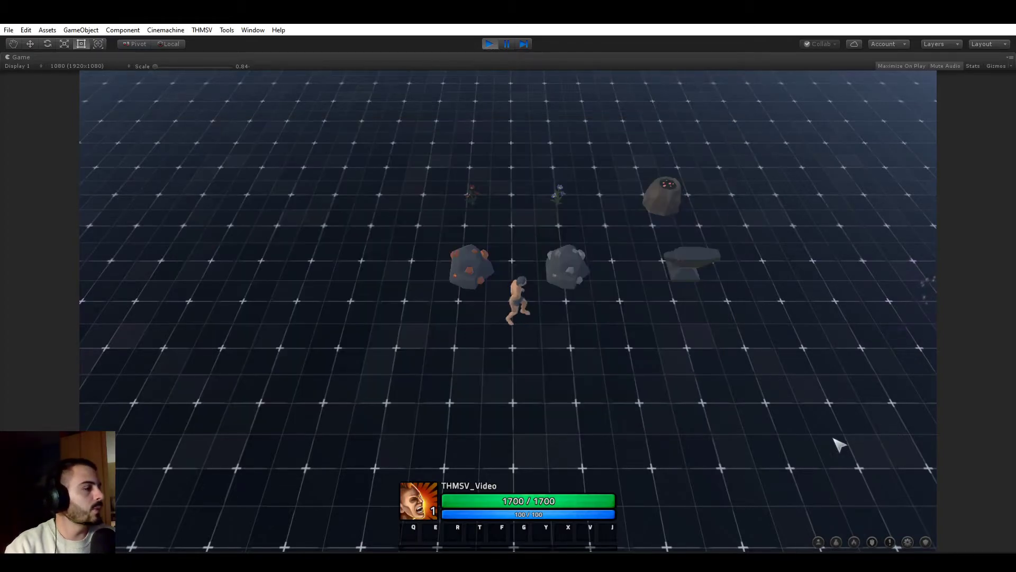
View the Mining skill's Ores gathering tree
click(870, 545)
click(468, 241)
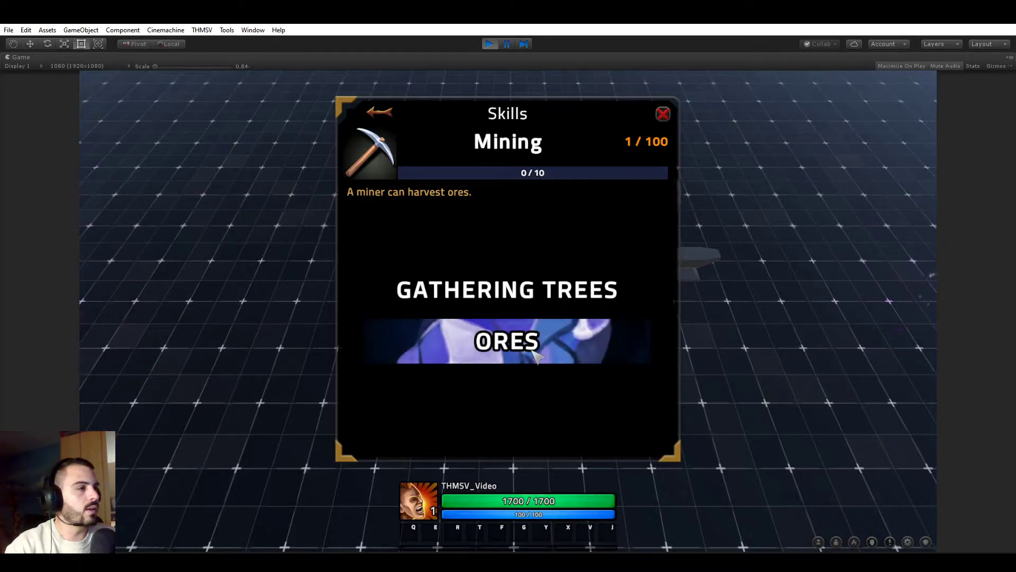
click(550, 349)
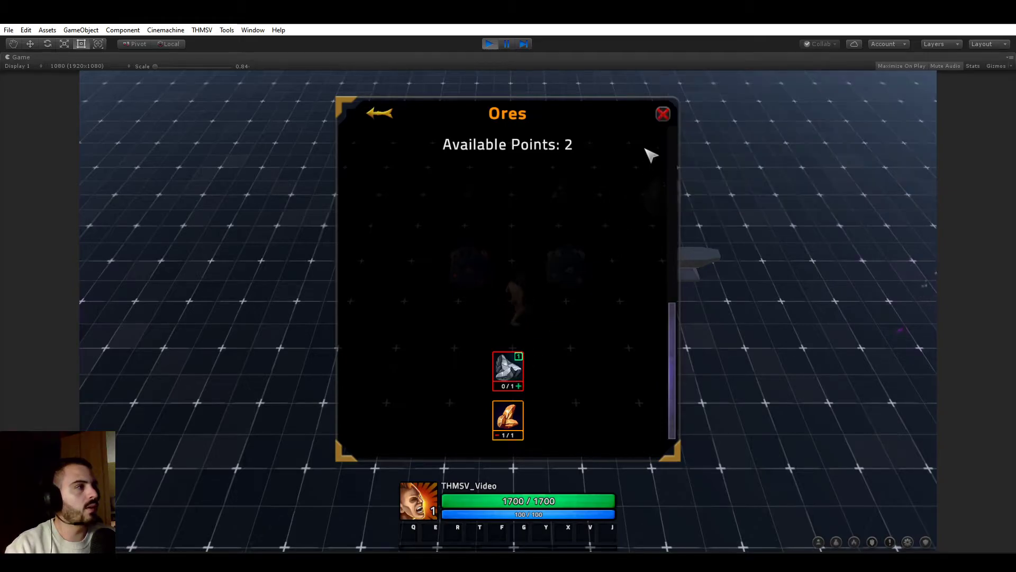
click(664, 114)
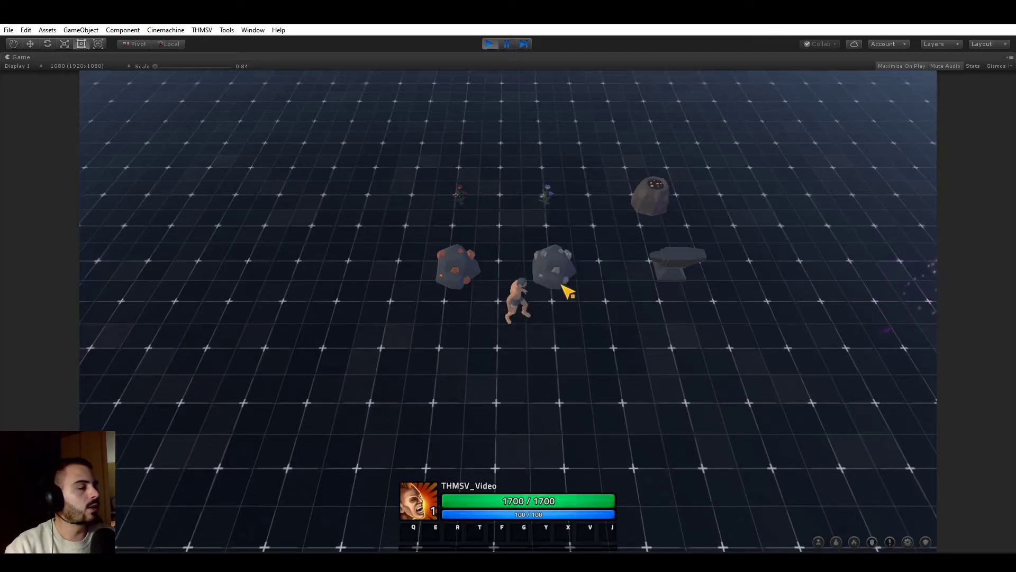
Mine the copper ore rocks, pick up the loot bag and walk to the grey rock
click(478, 272)
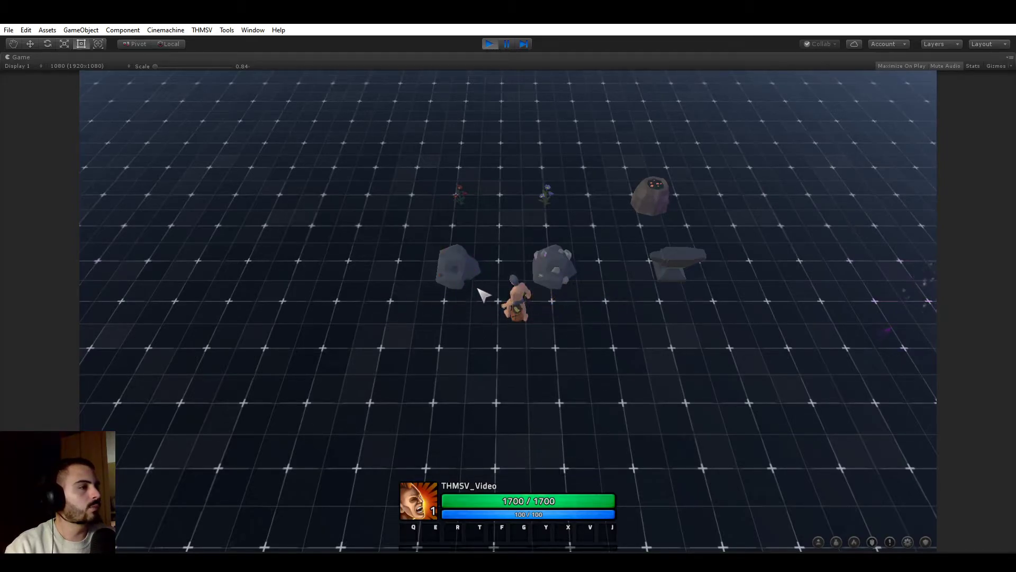
click(510, 227)
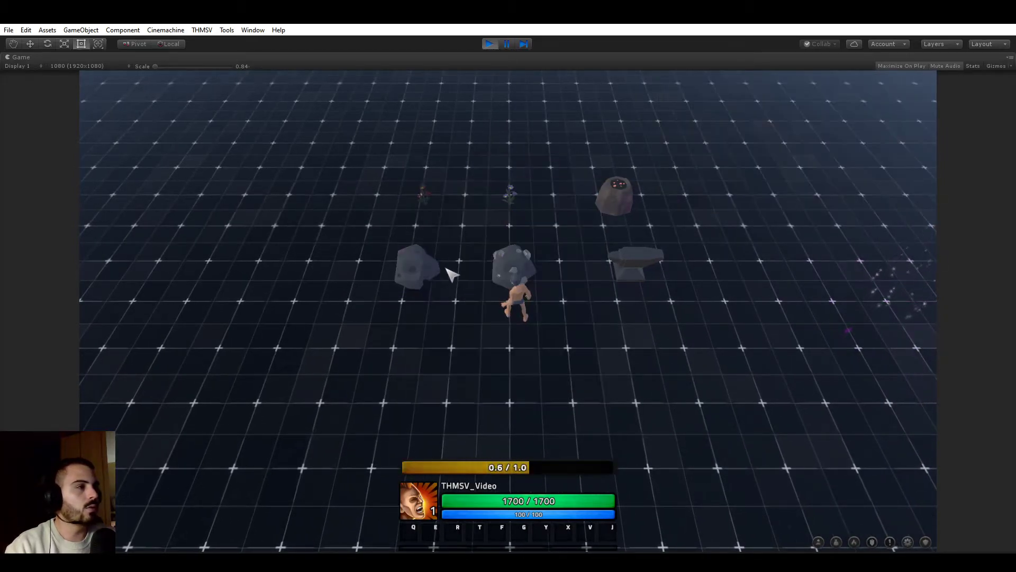
click(529, 234)
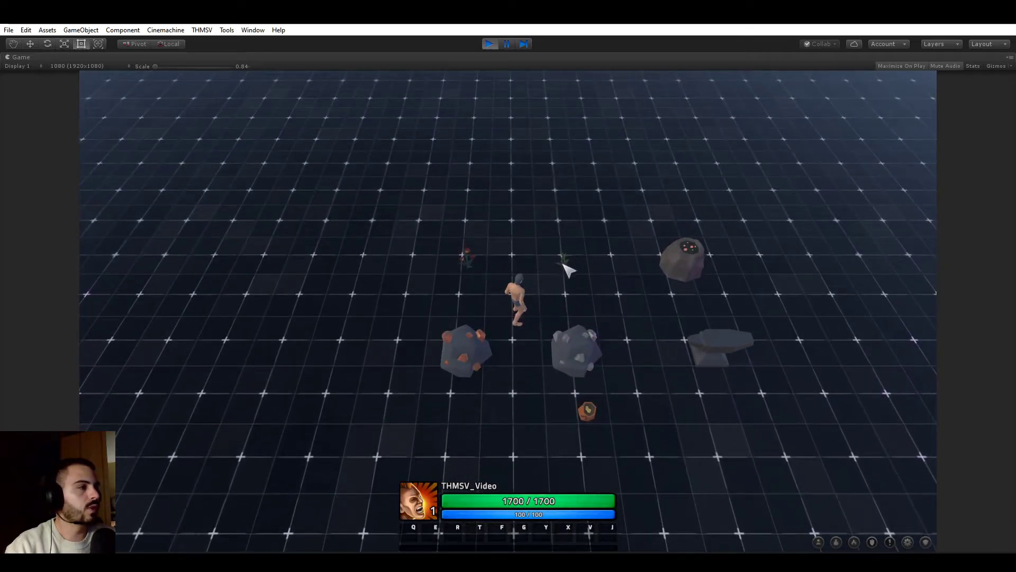
click(587, 411)
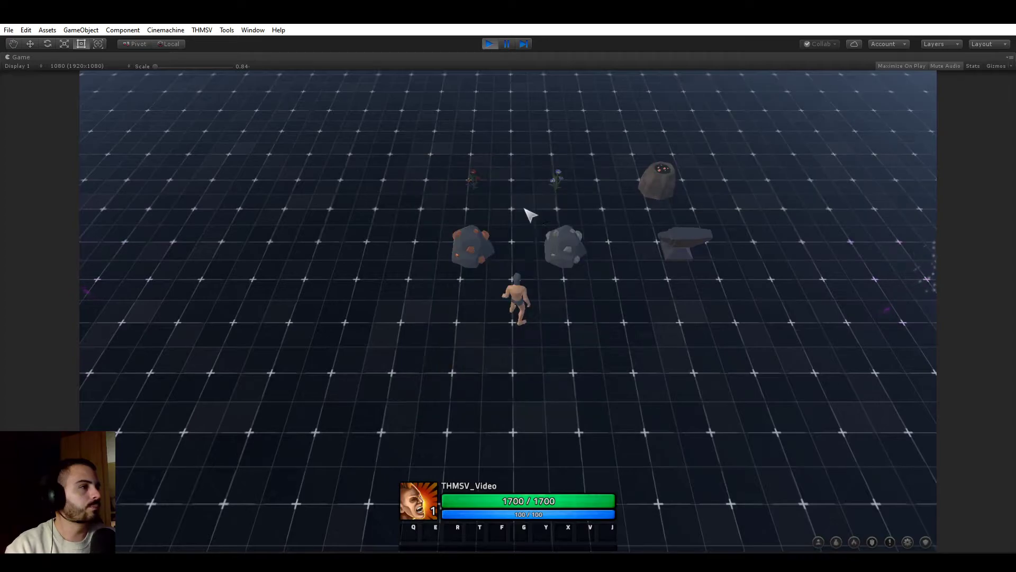
click(584, 262)
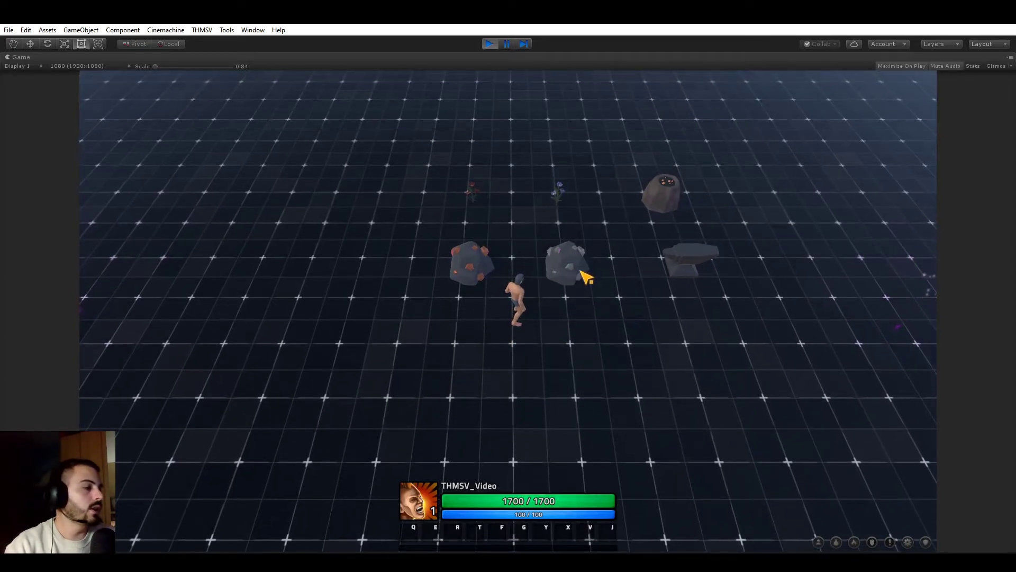
Learn the Iron Ore node in the Mining Ores tree
click(870, 542)
click(480, 258)
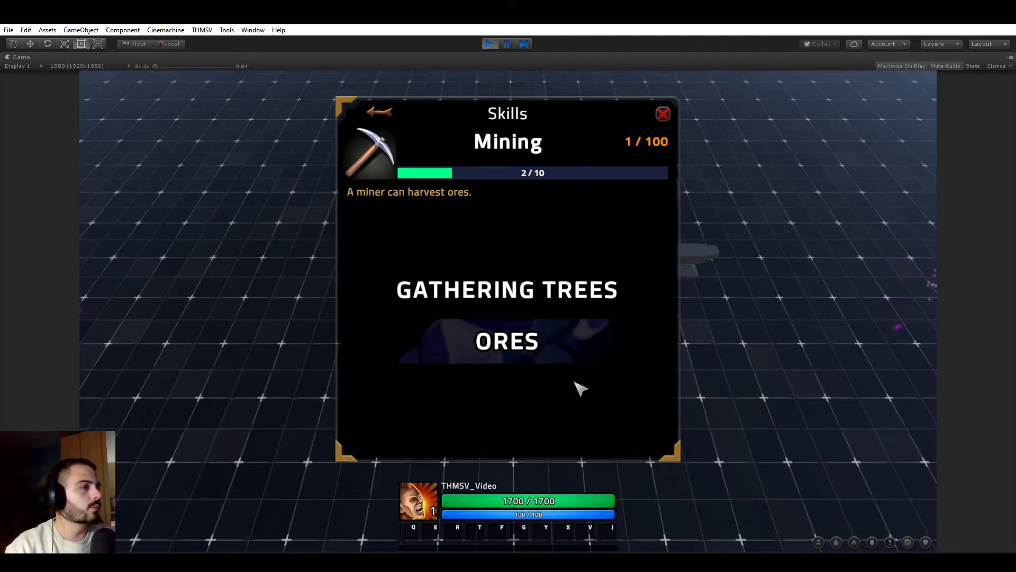
click(581, 389)
click(532, 390)
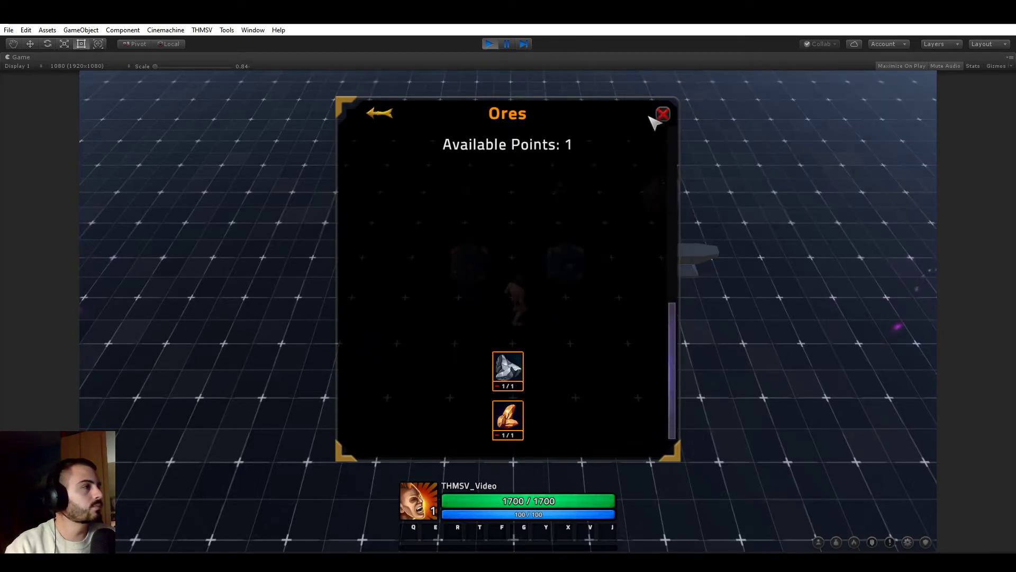
click(661, 115)
Mine the grey iron rock and collect the Iron Ore
click(566, 267)
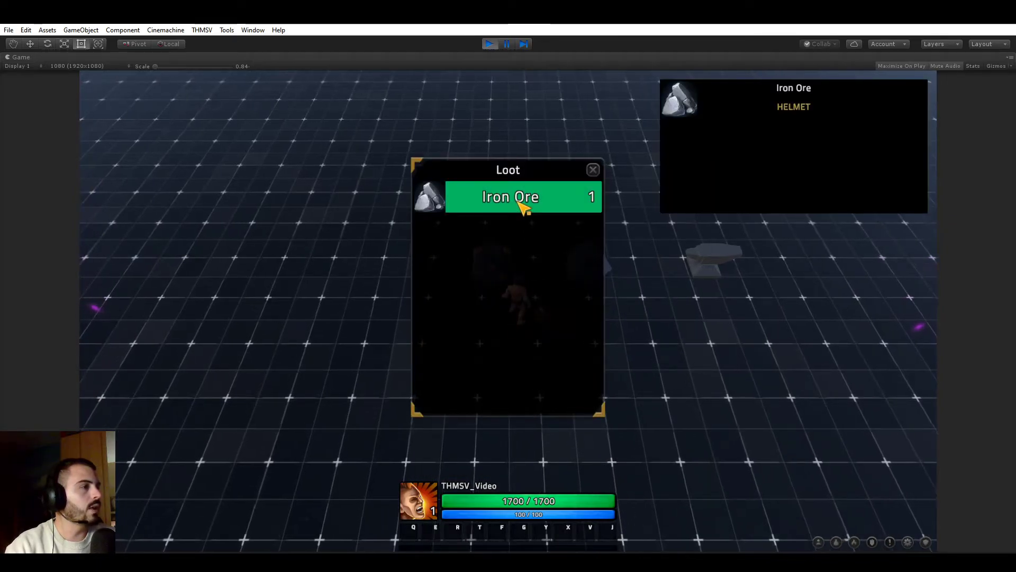
click(524, 207)
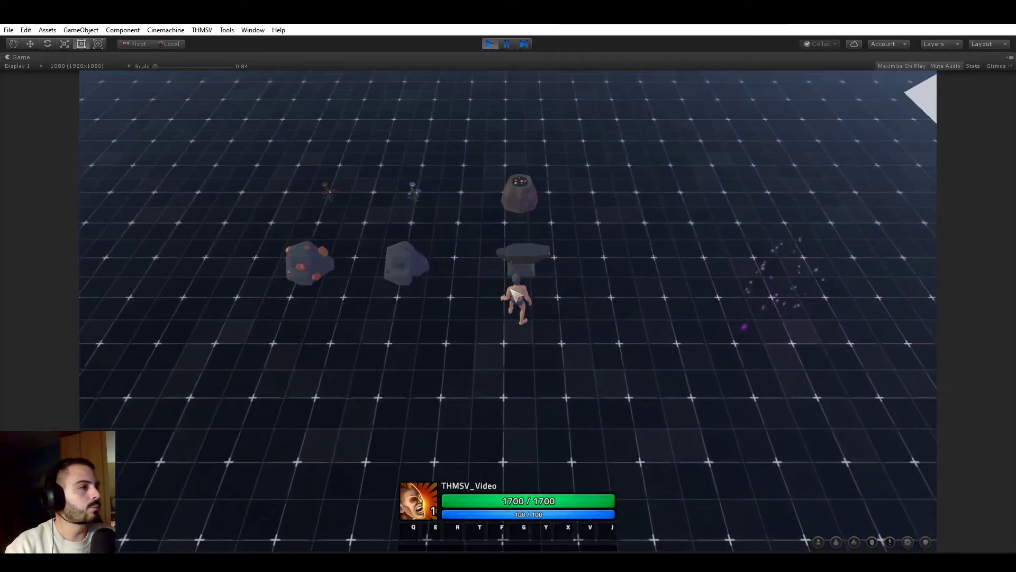
click(438, 302)
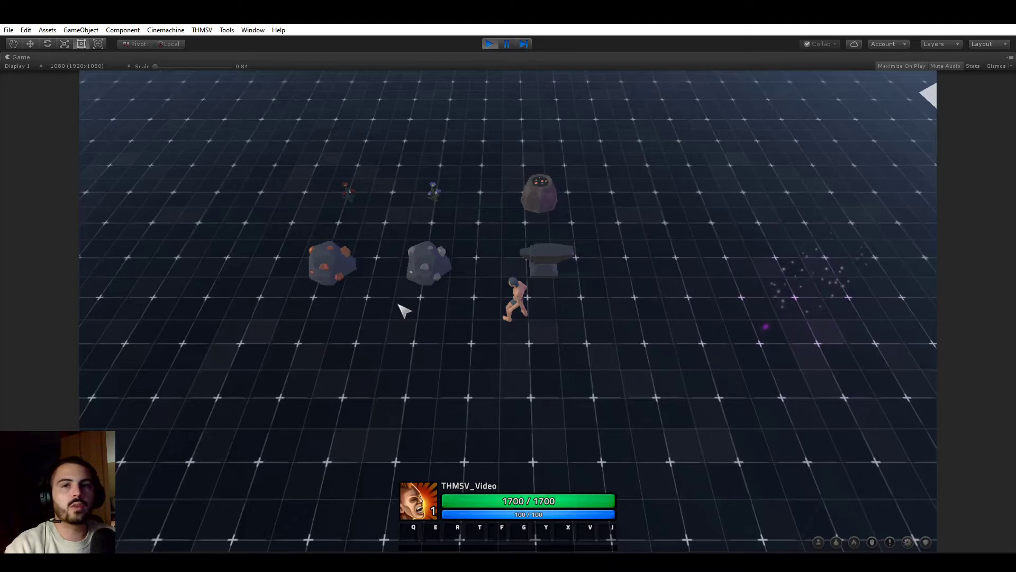
Open RPG Builder and list the World category's resource nodes
click(201, 29)
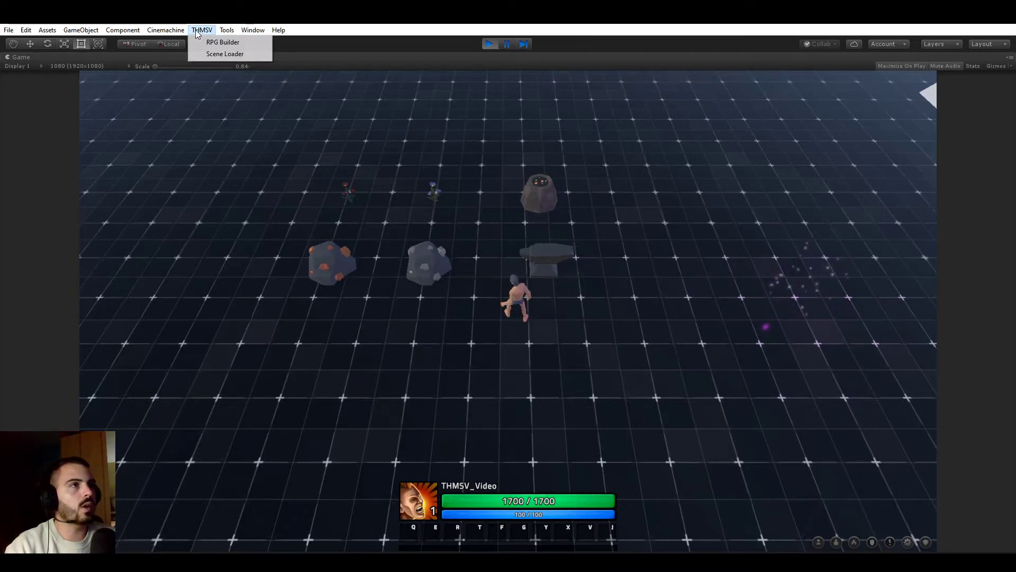
click(223, 42)
click(196, 183)
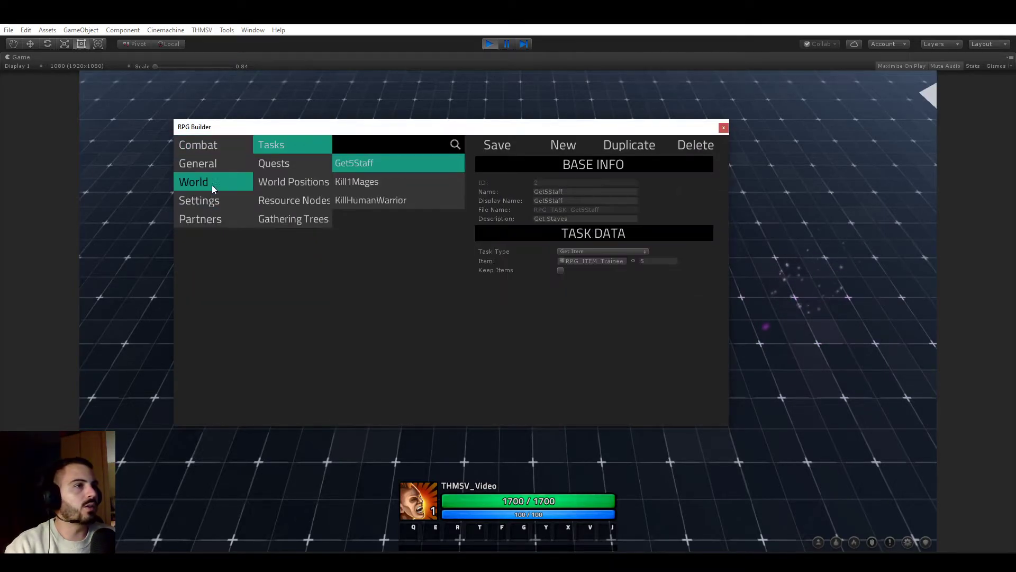
click(294, 200)
Open the Copper Ore node and turn off its automatic known setting
click(378, 183)
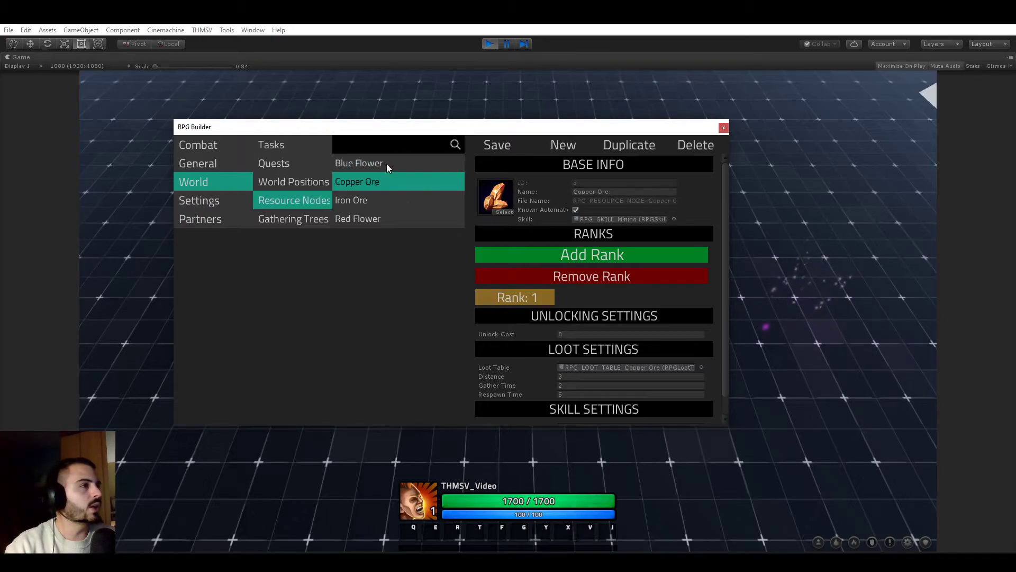
click(387, 165)
click(383, 181)
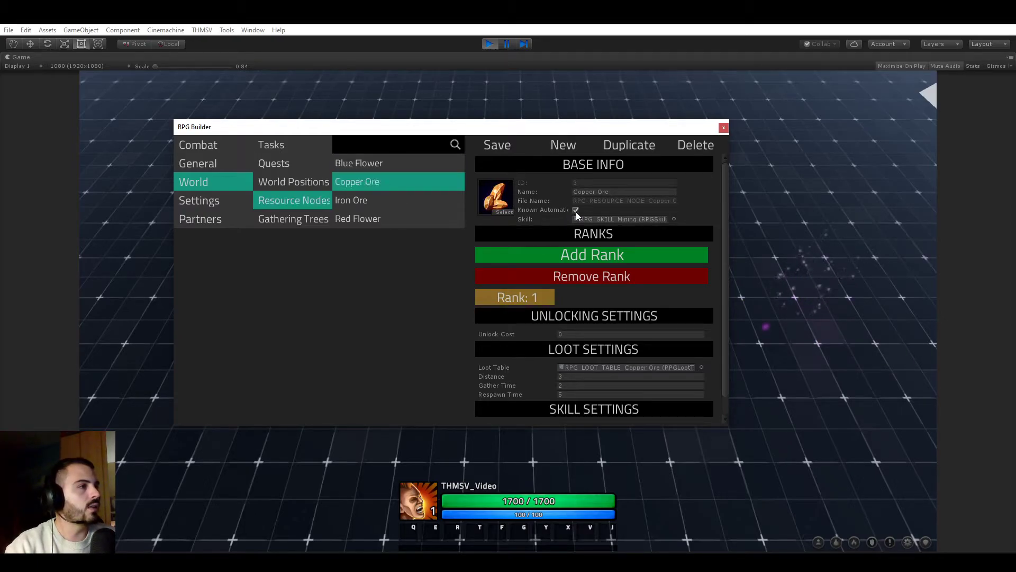
click(575, 211)
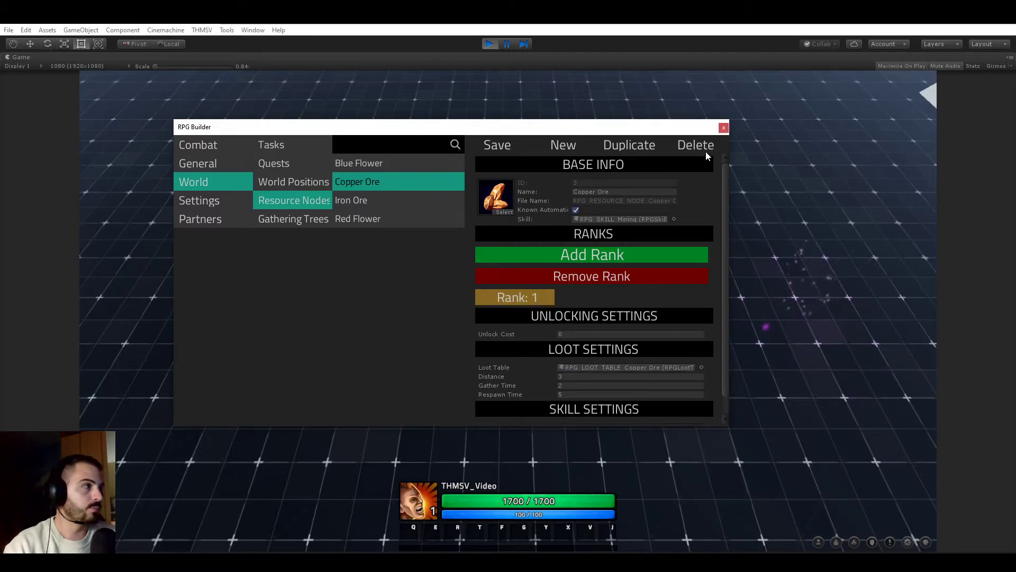
Add a Point Spent requirement to Iron Ore in the Ores tree, then close RPG Builder
click(313, 219)
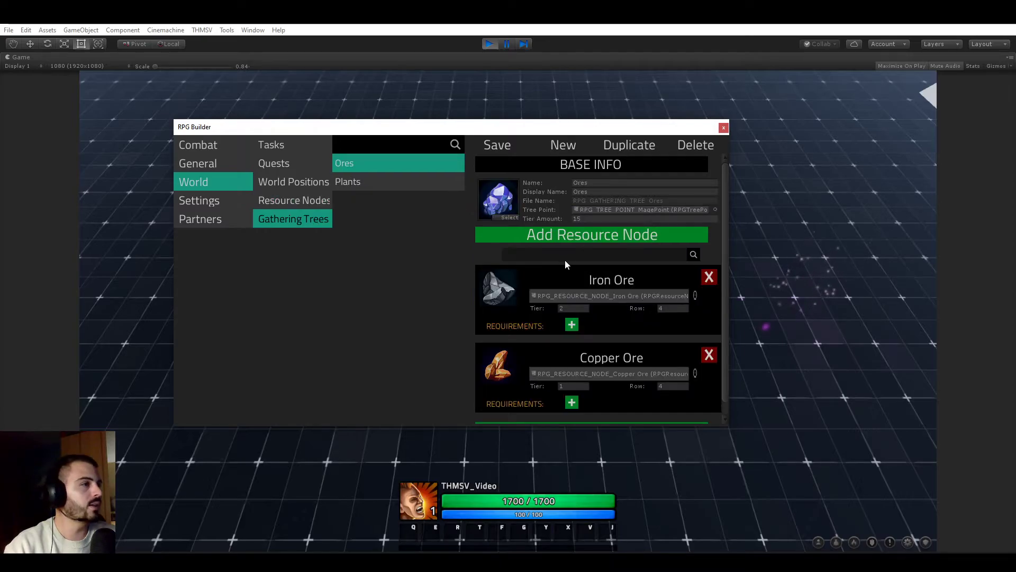
scroll(582, 280, down, 1)
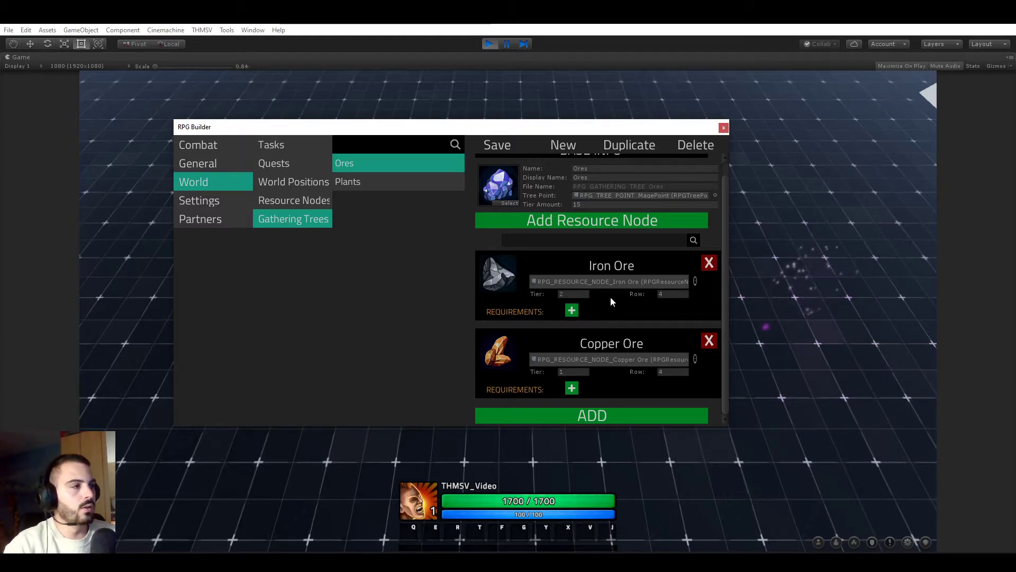
click(572, 312)
scroll(565, 312, down, 2)
click(547, 300)
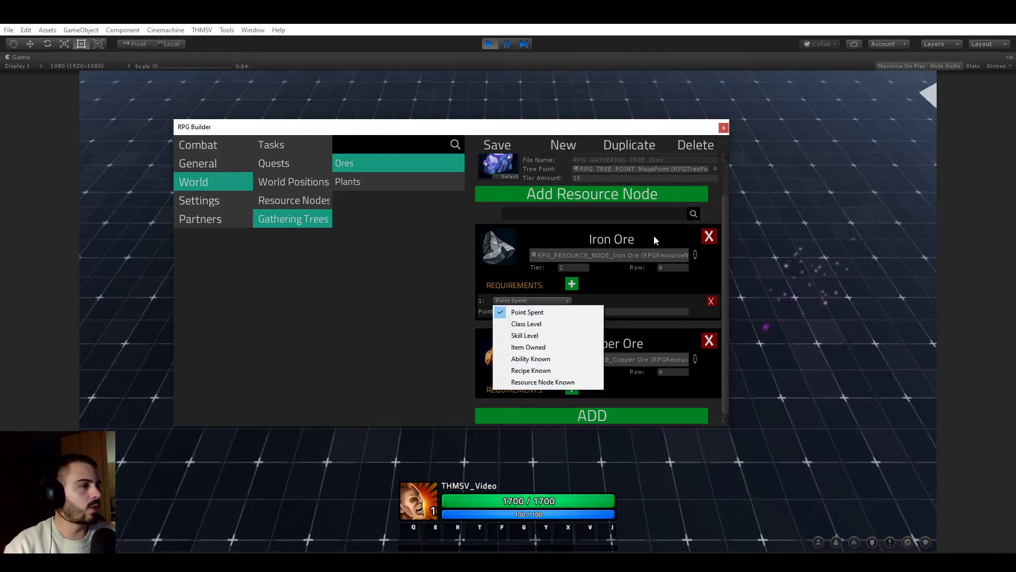
click(548, 229)
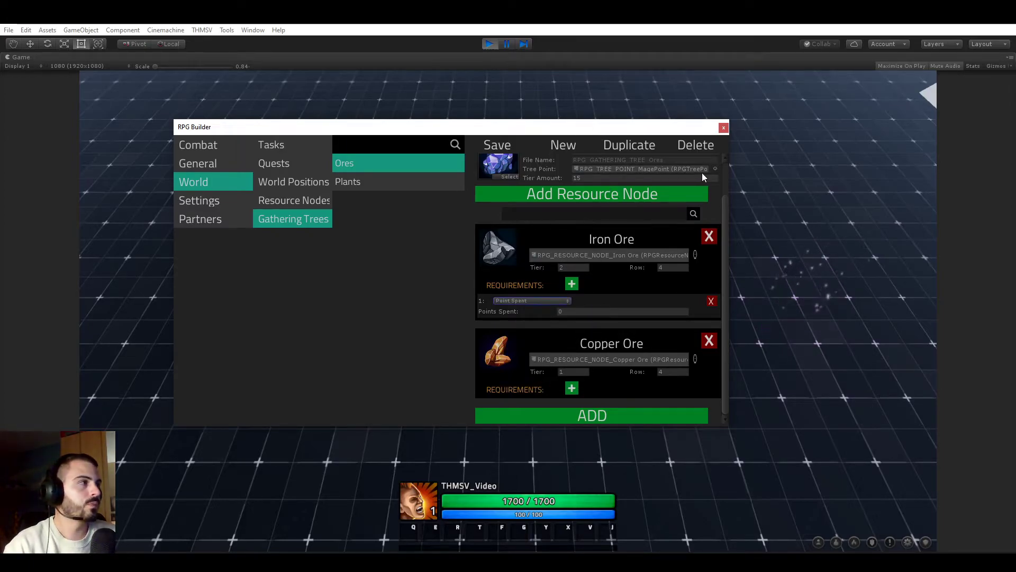
click(723, 127)
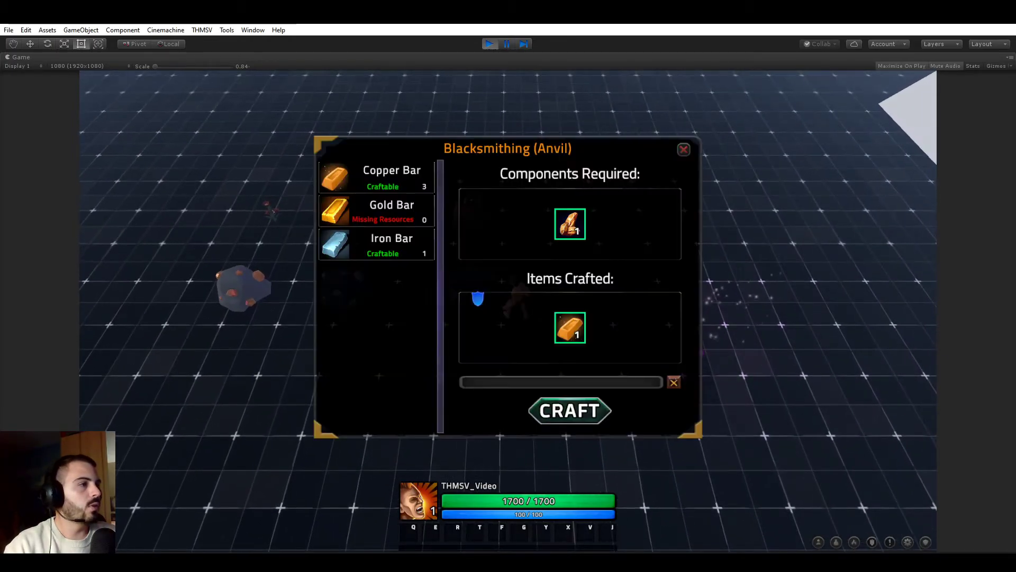
Craft Iron Bars at the anvil after checking materials in the inventory
click(393, 253)
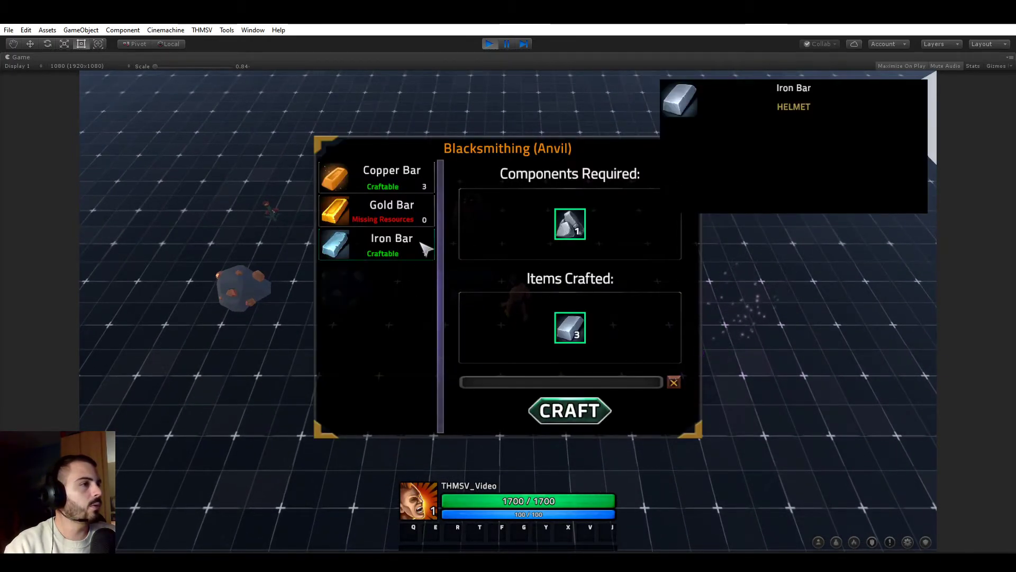
click(836, 542)
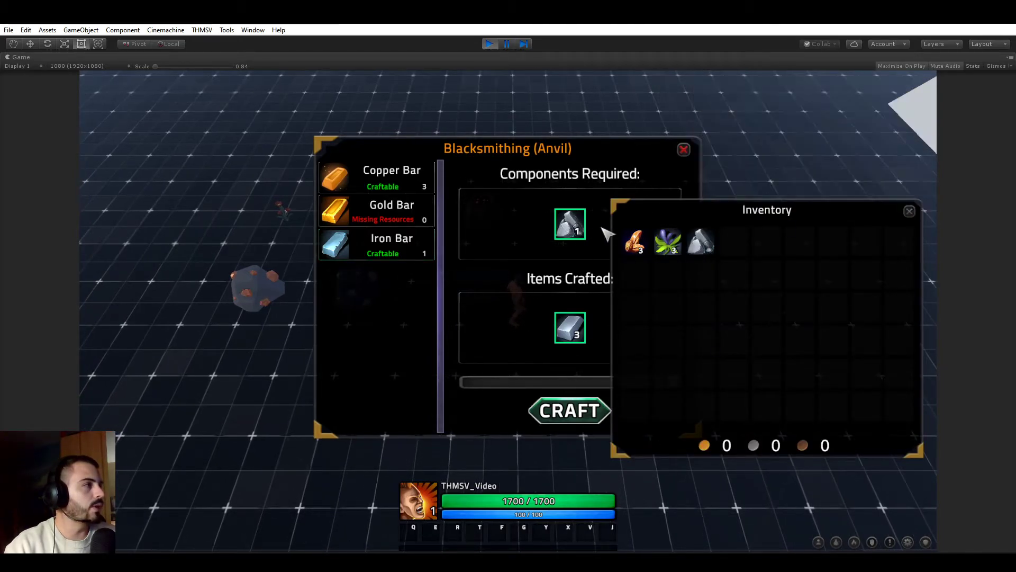
click(565, 416)
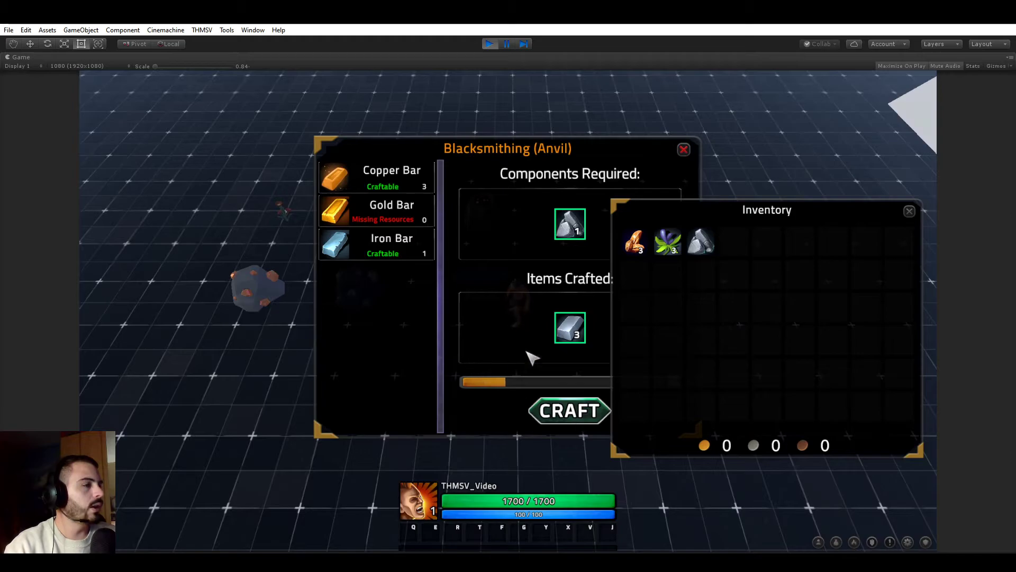
click(910, 211)
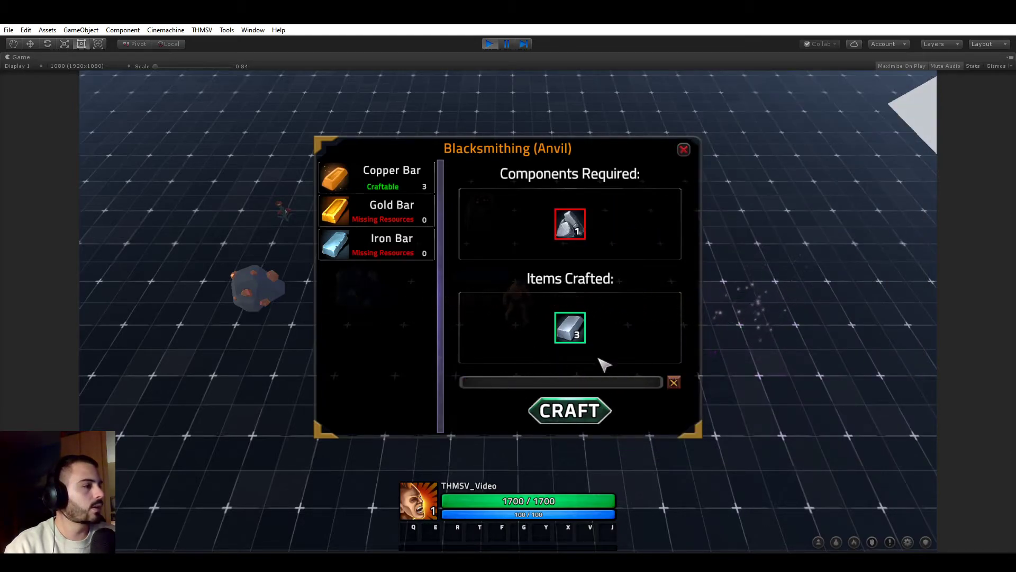
click(683, 150)
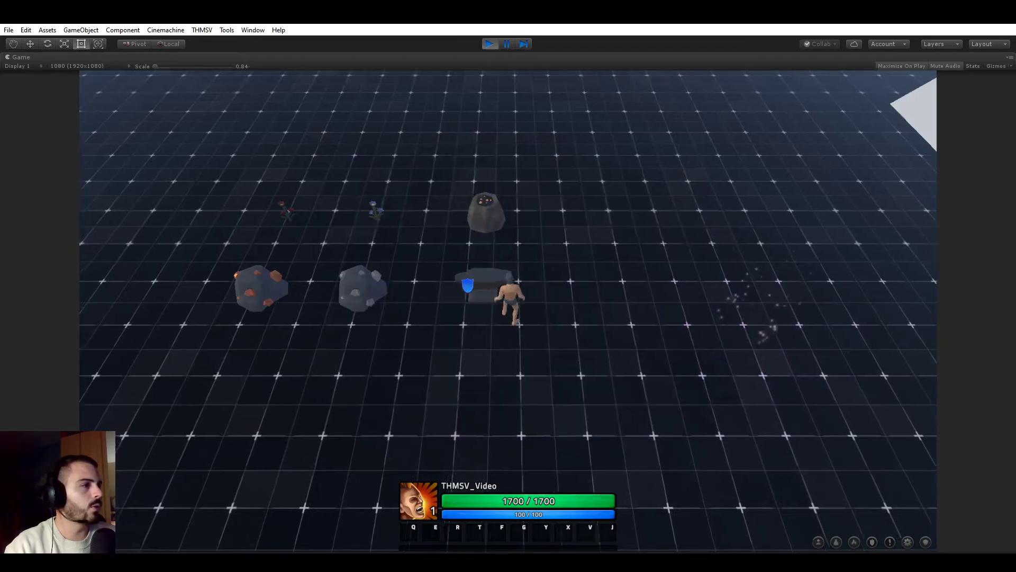
Mine the ore rock, loot the Iron Ore, and bring up the Skills list
click(476, 294)
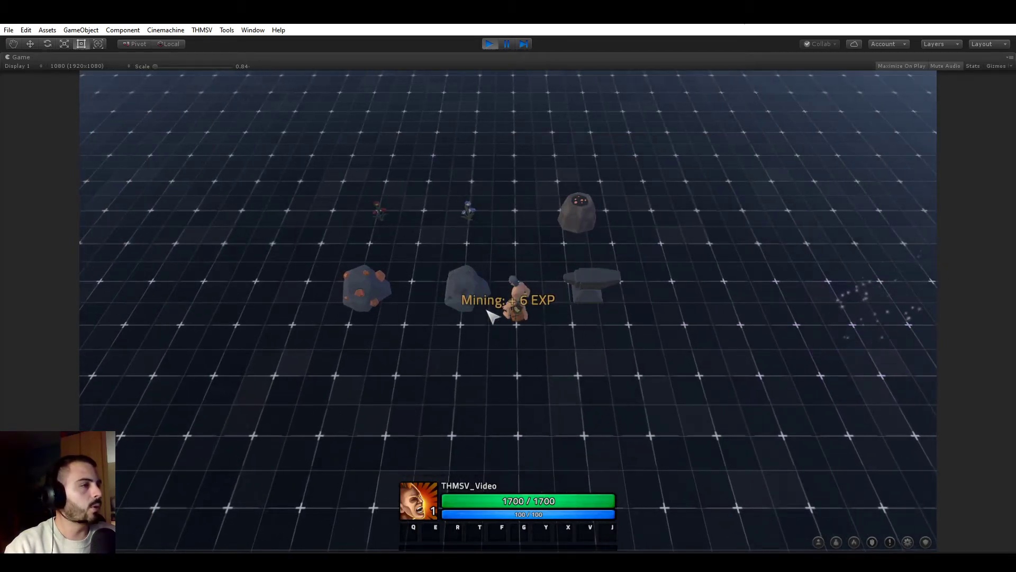
click(508, 209)
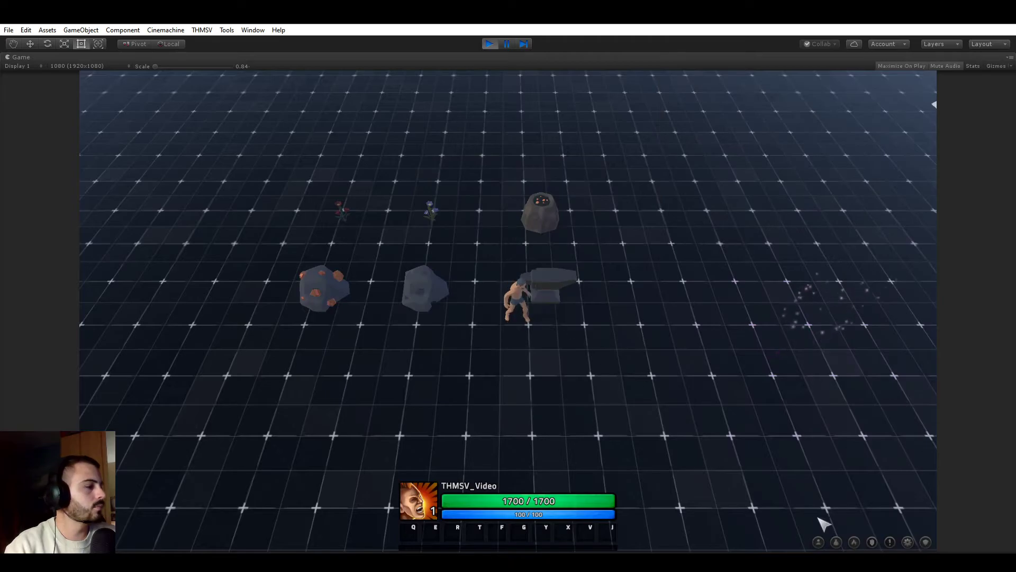
click(854, 543)
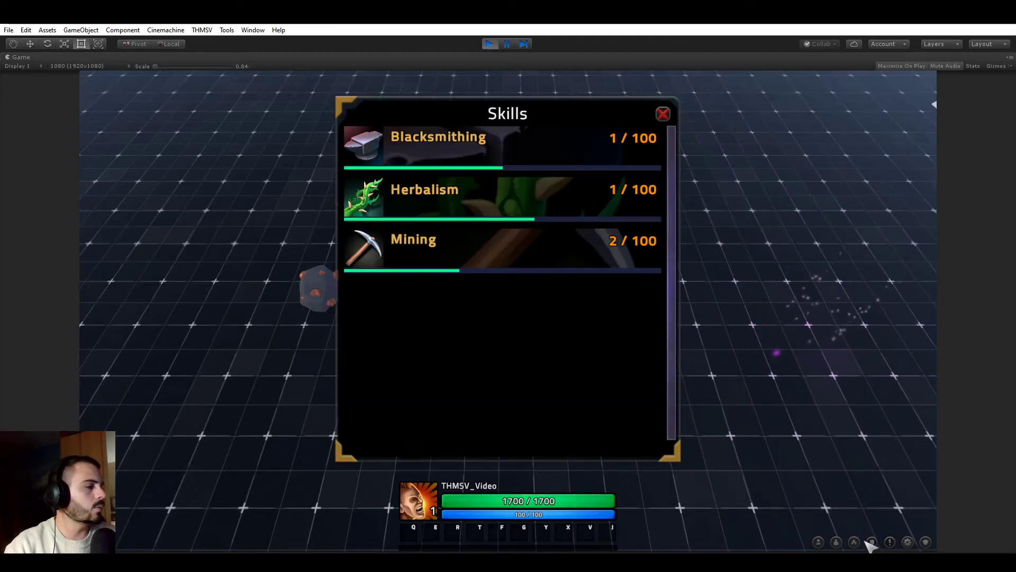
Open Blacksmithing's Bars tree and check Iron Bar at rank 1/3 with 1 point available
click(469, 150)
click(527, 423)
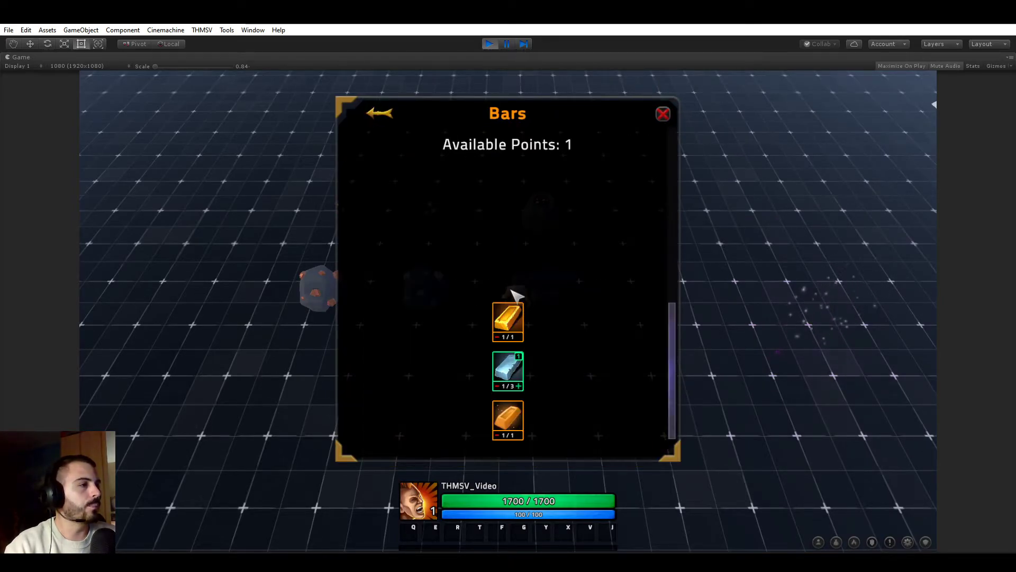
mouse_move(518, 365)
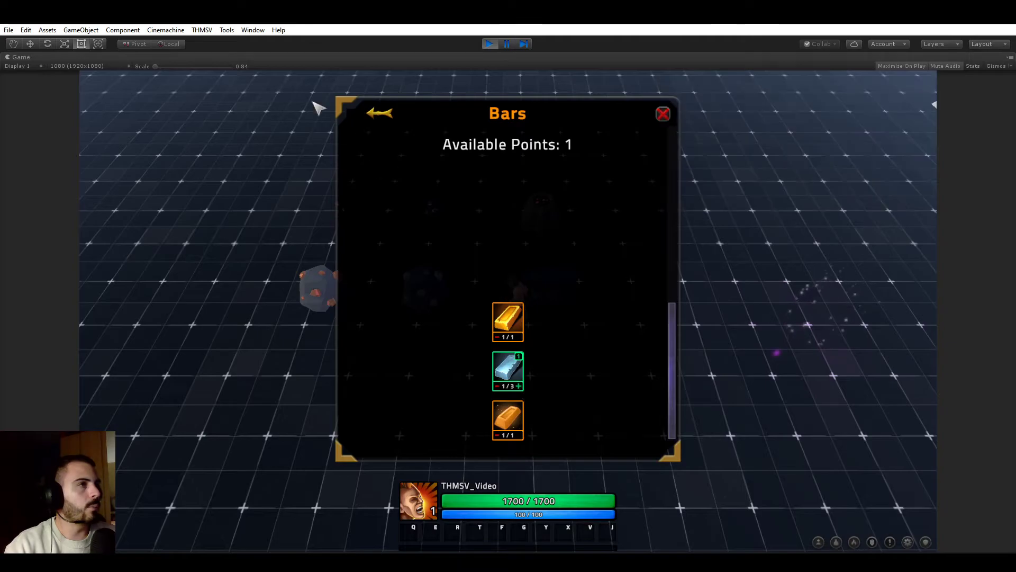
Open the Iron Bar crafting recipe in RPG Builder's General category
click(201, 31)
click(217, 43)
click(209, 165)
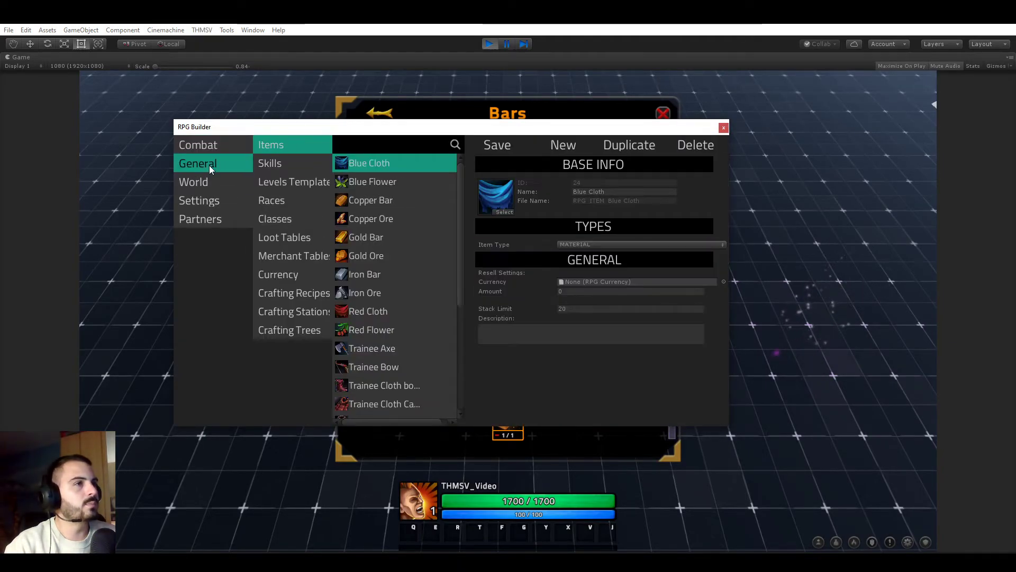
click(297, 293)
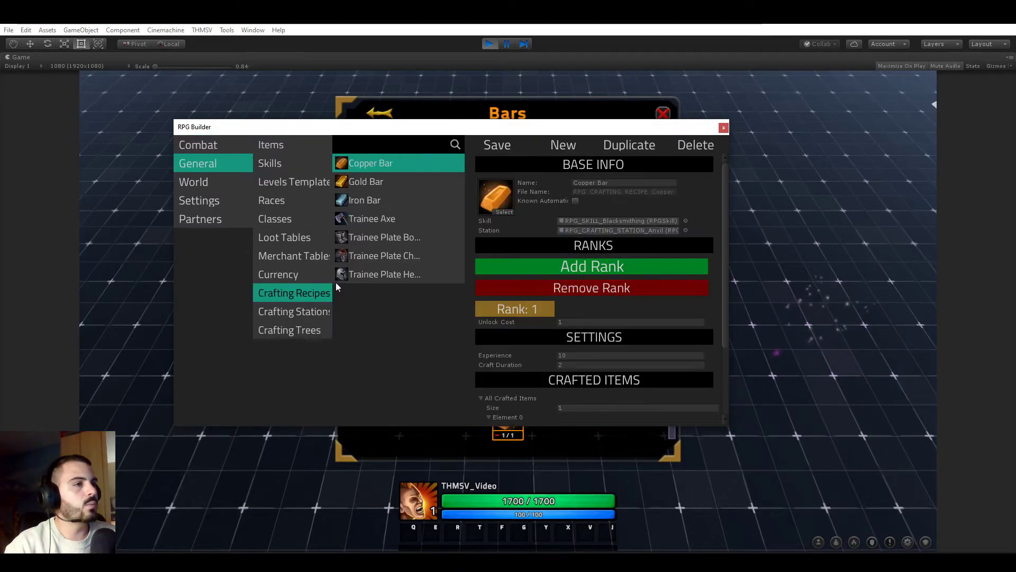
click(364, 203)
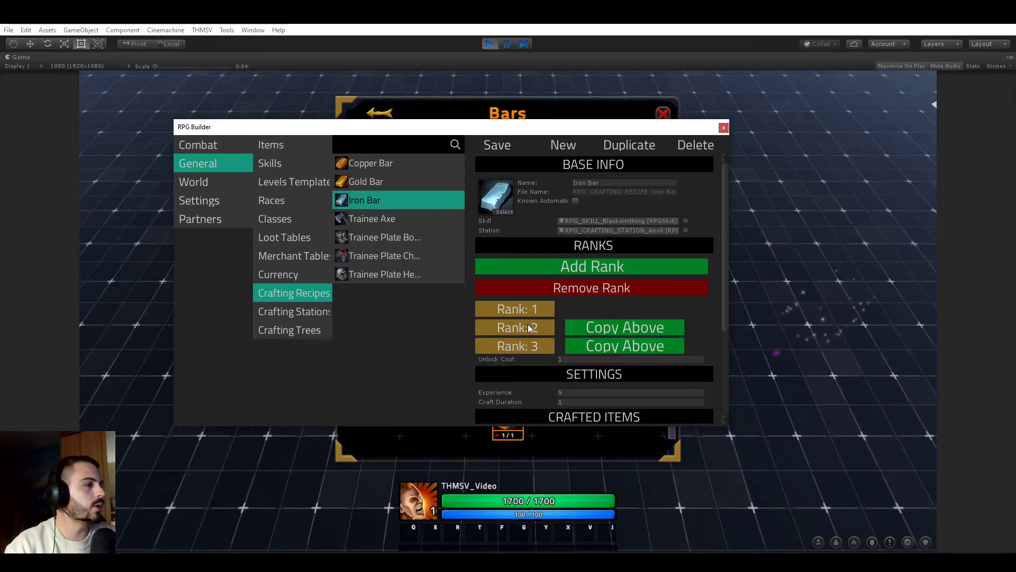
Compare the rank settings of the Copper Bar, Gold Bar and Iron Bar recipes
click(516, 347)
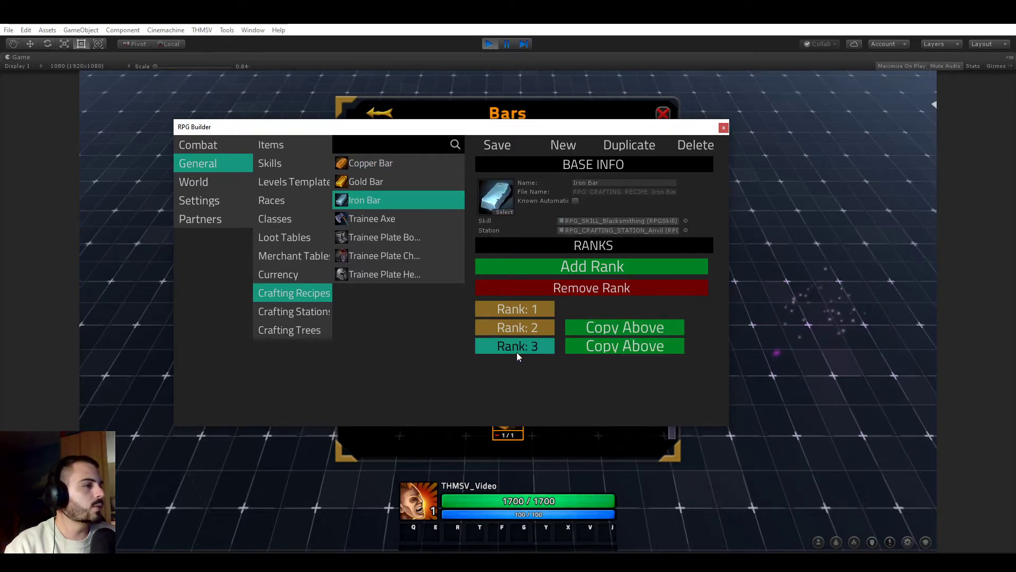
click(371, 164)
click(521, 309)
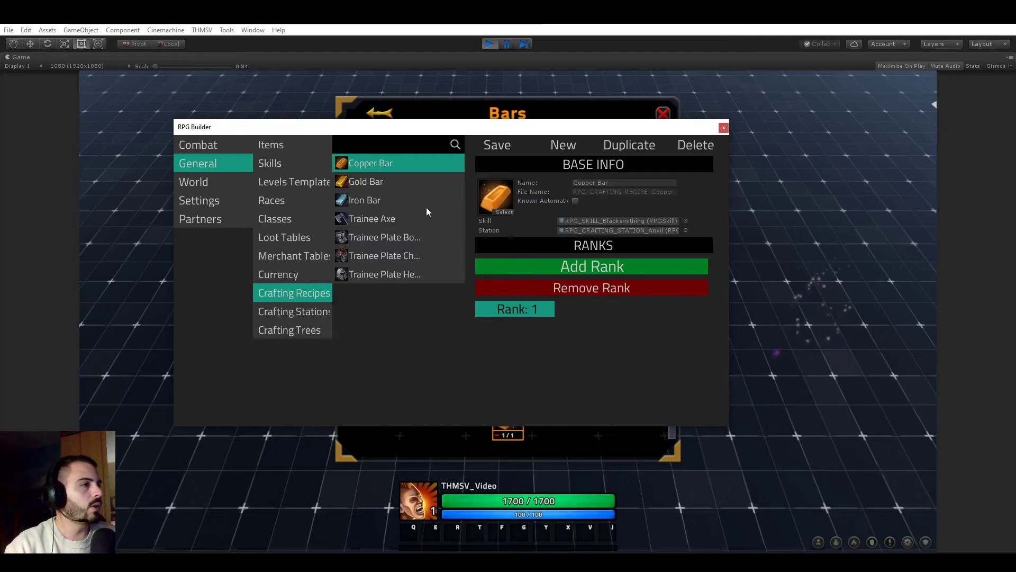
click(391, 183)
click(504, 313)
click(396, 195)
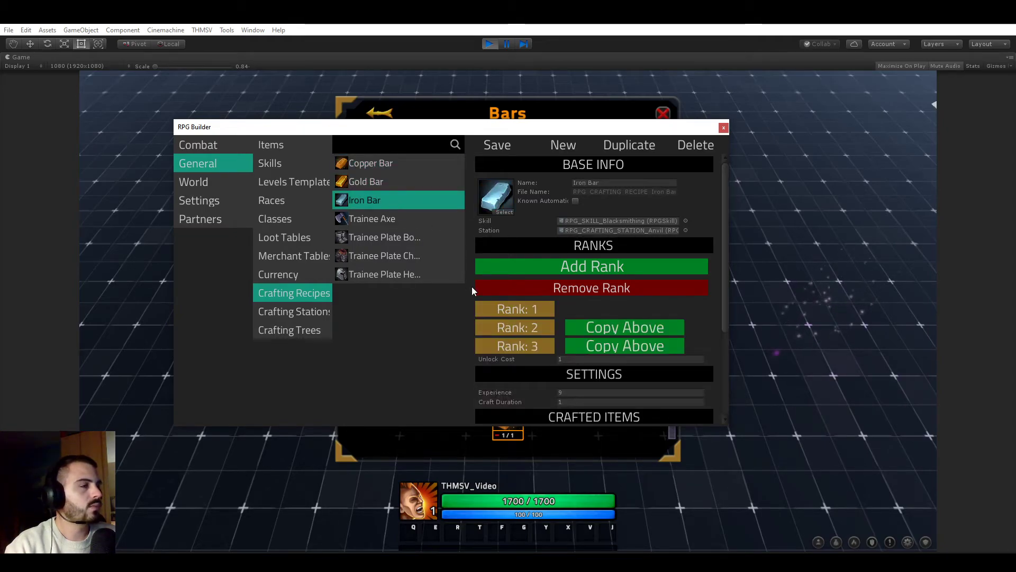
click(507, 344)
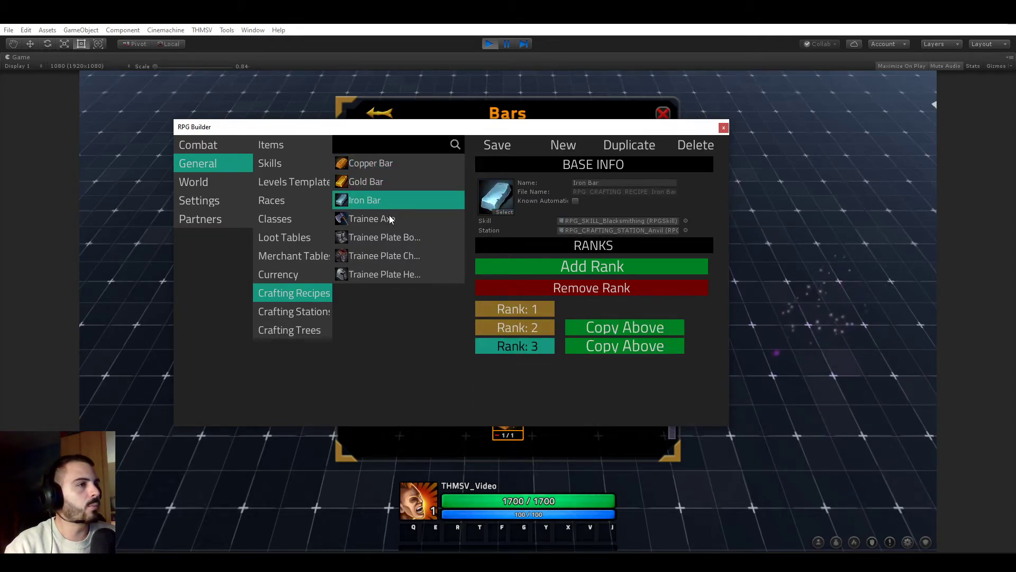
Review Iron Bar Rank 1 against the in-game Bars tree and edit its craft duration
click(522, 309)
scroll(545, 297, down, 3)
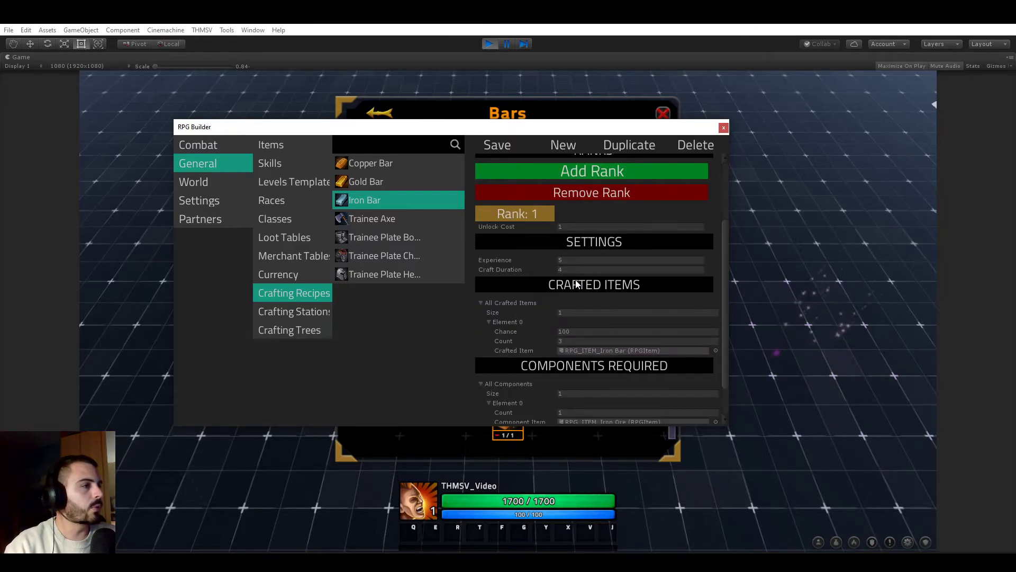
scroll(545, 296, down, 2)
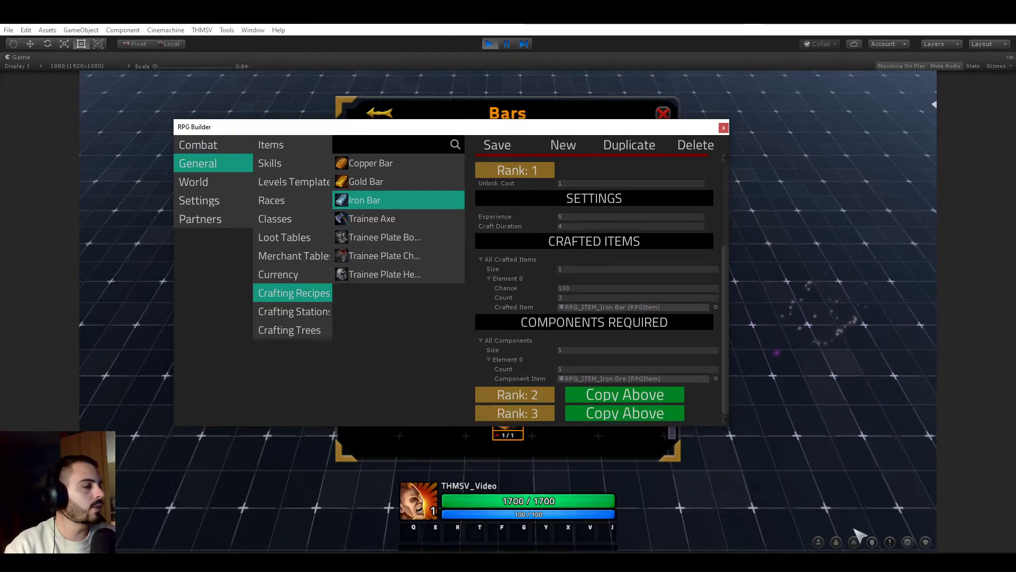
click(872, 542)
click(872, 542)
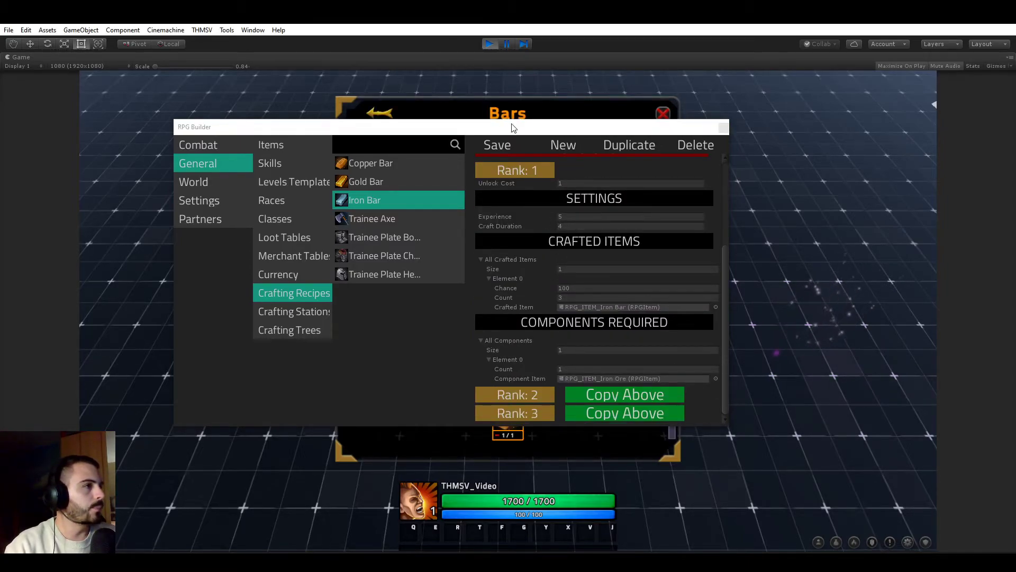
drag(511, 127, 965, 110)
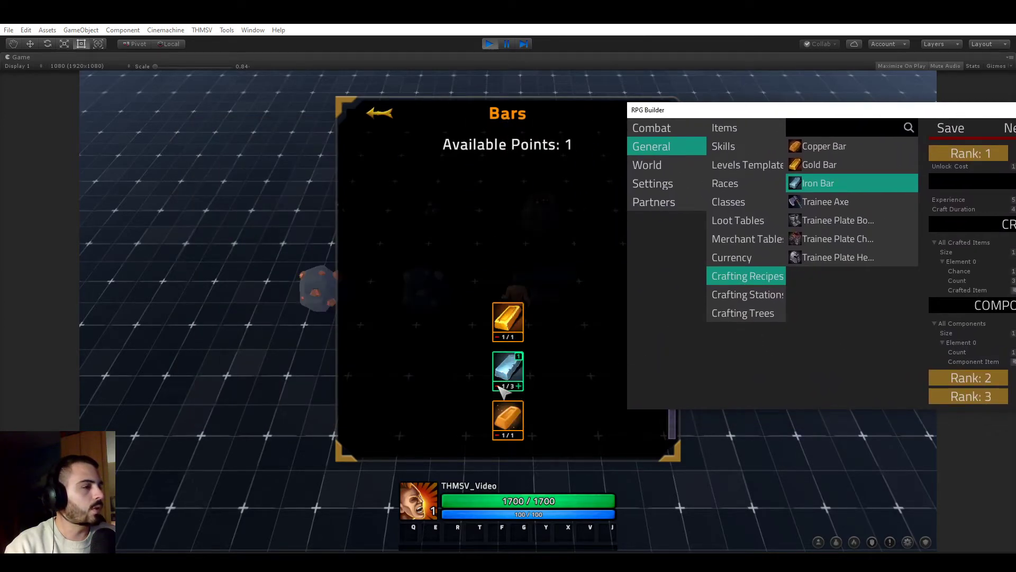
drag(708, 112, 221, 131)
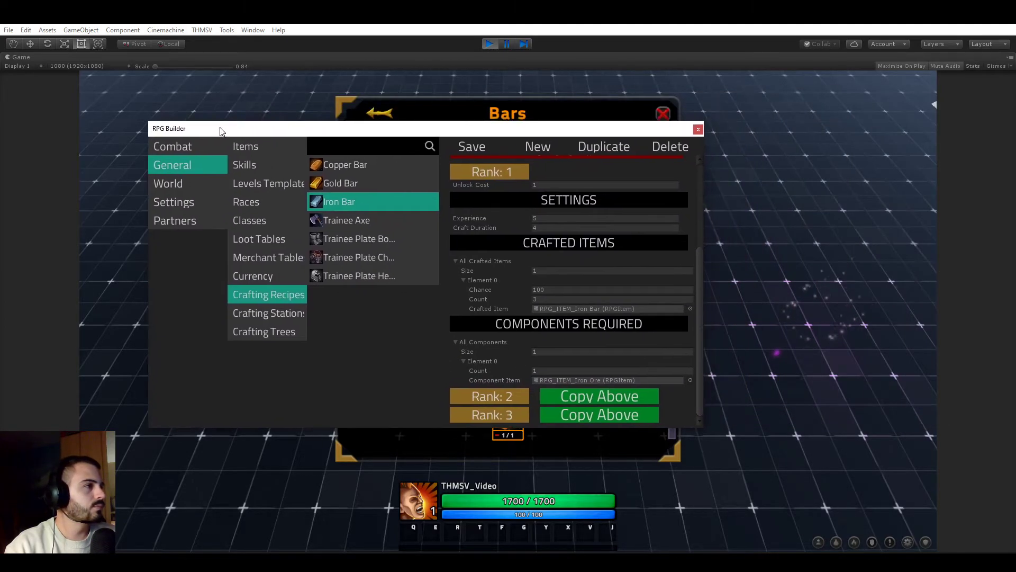
click(553, 228)
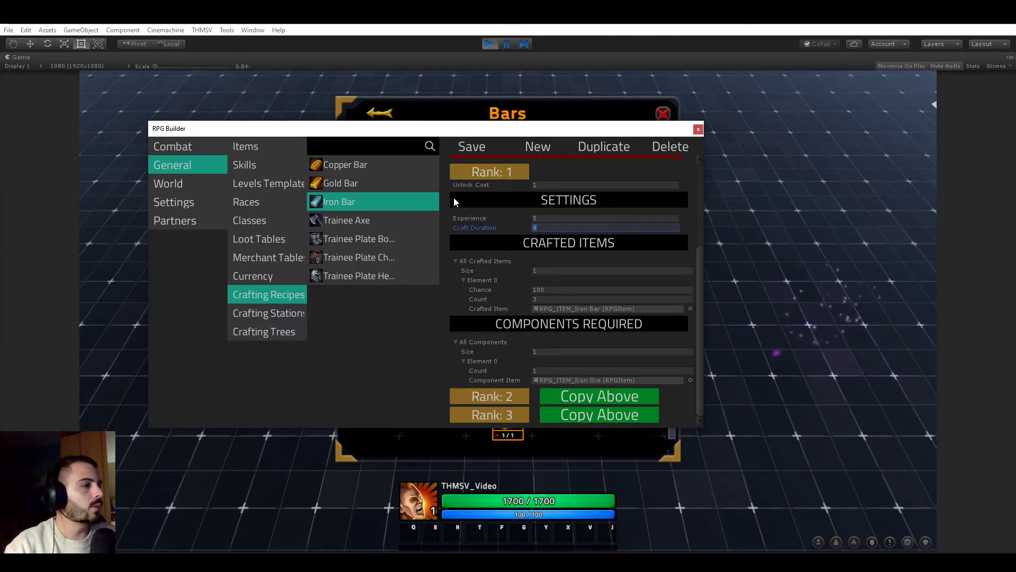
Review the settings of Iron Bar Ranks 2 and 3
click(498, 177)
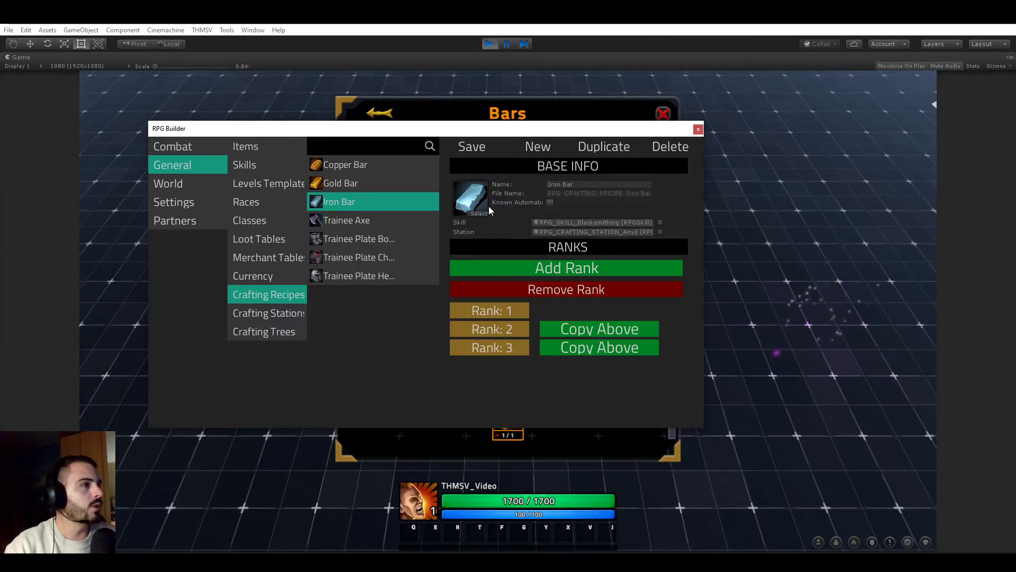
click(501, 330)
scroll(521, 319, down, 4)
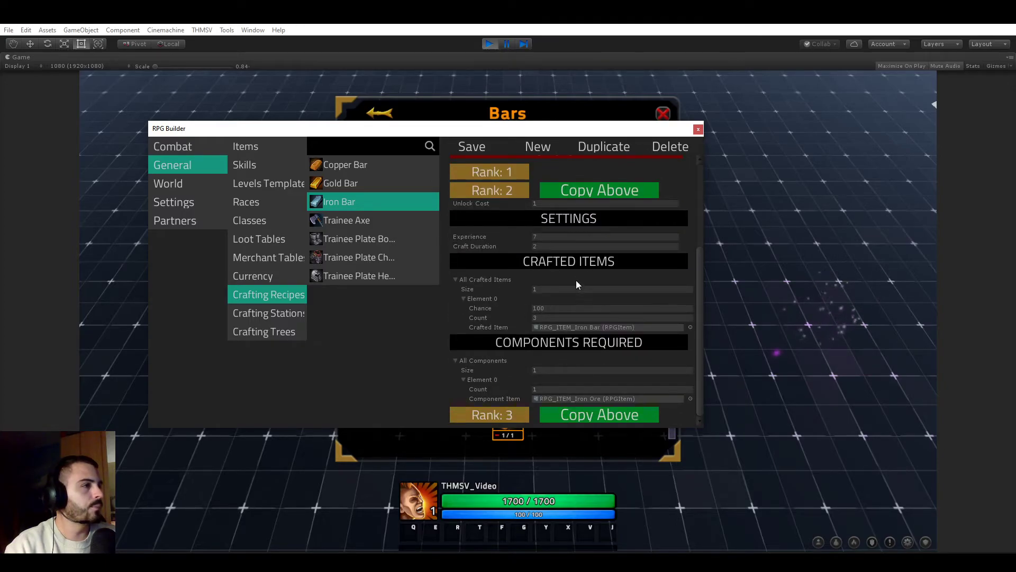
click(497, 192)
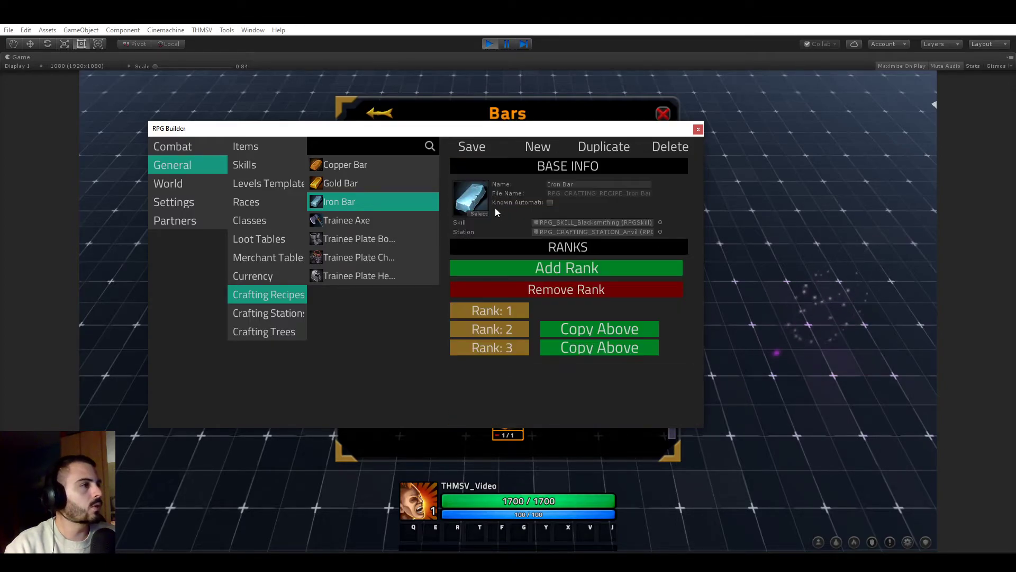
click(498, 348)
scroll(500, 328, down, 4)
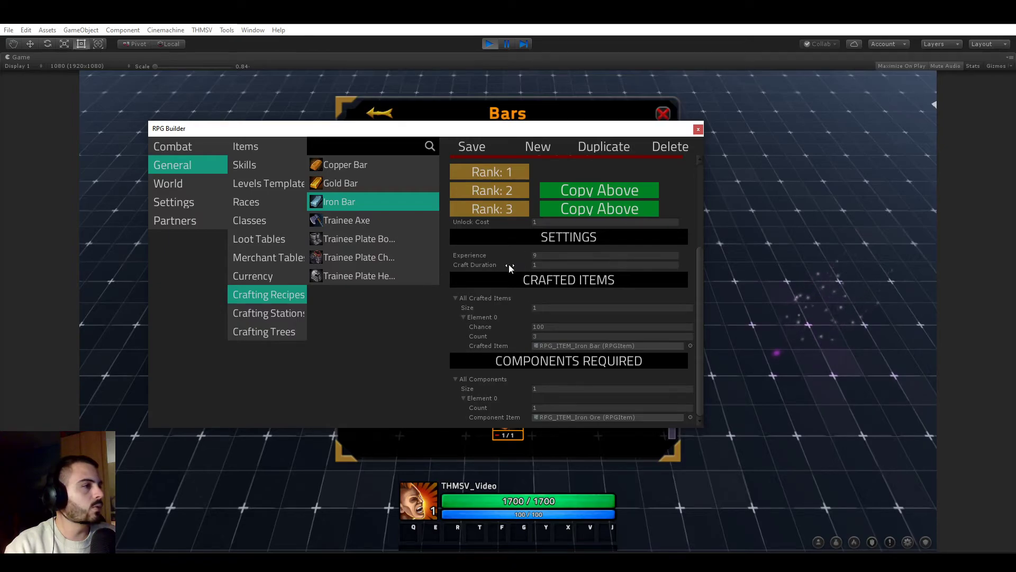
Set rank 3's craft duration to 1, then learn a second Iron Bar rank in-game
click(556, 264)
click(698, 130)
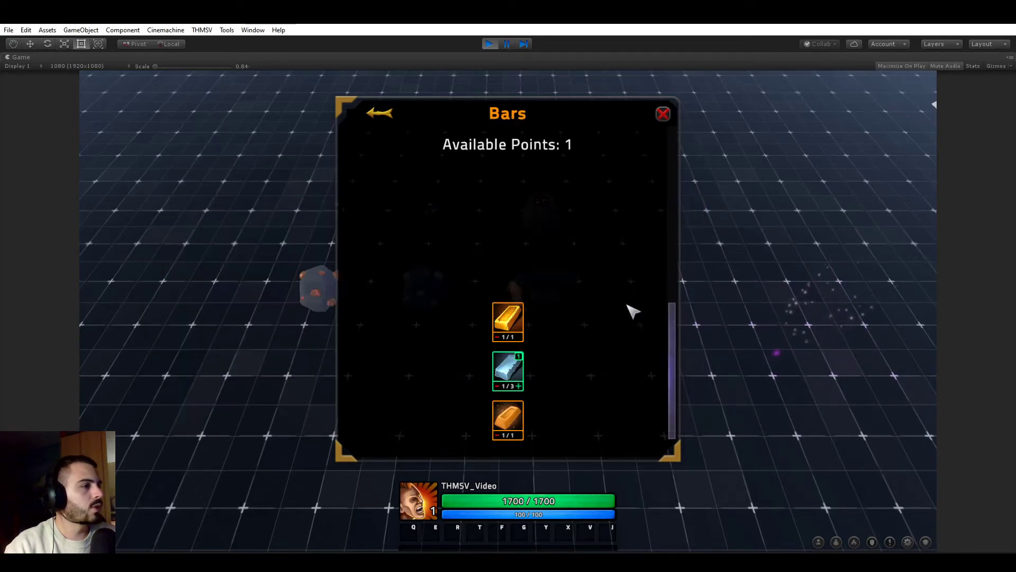
click(519, 386)
click(659, 114)
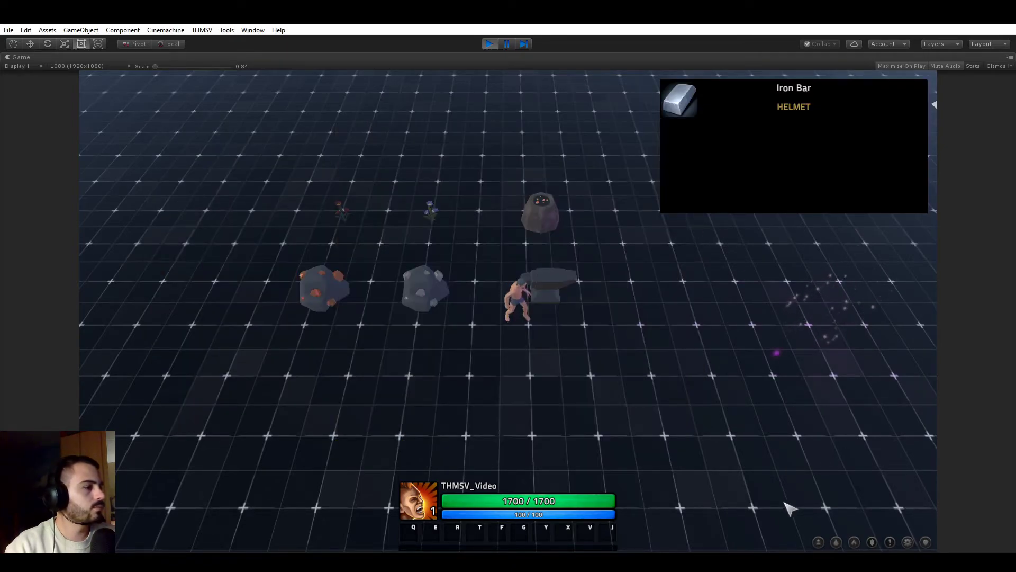
Craft Iron Bars at the anvil using the Iron Bar recipe
click(540, 291)
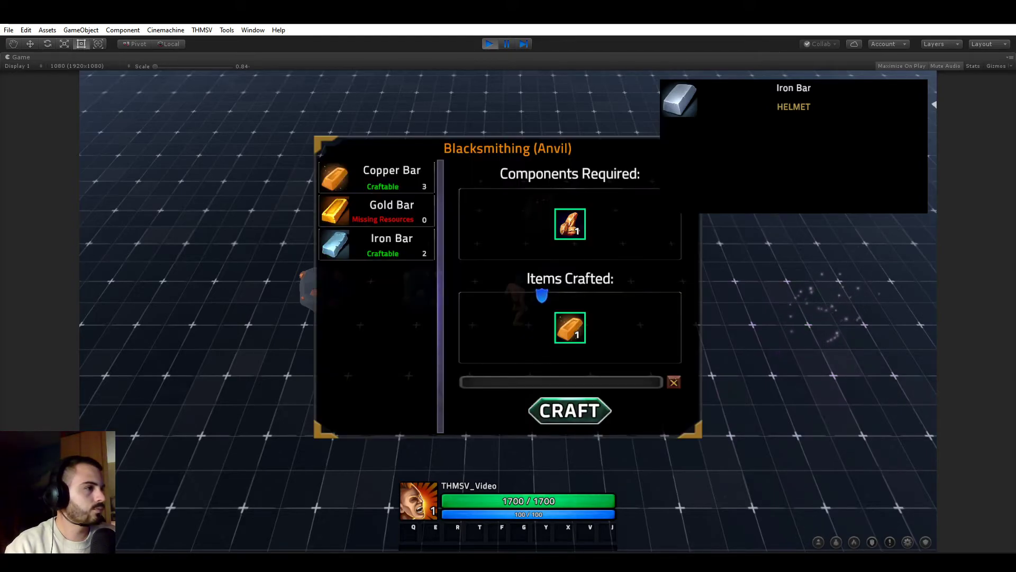
click(385, 247)
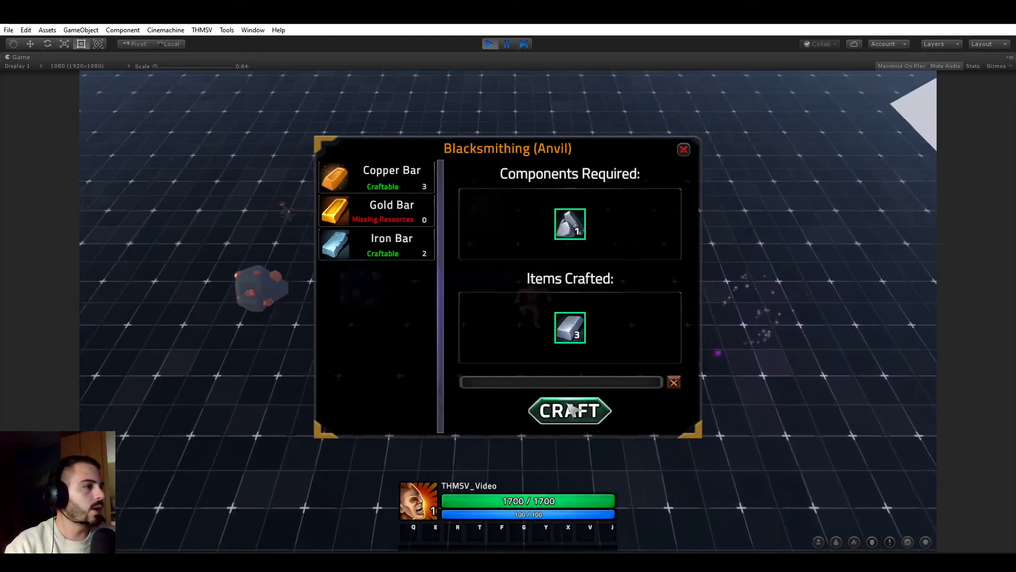
click(569, 410)
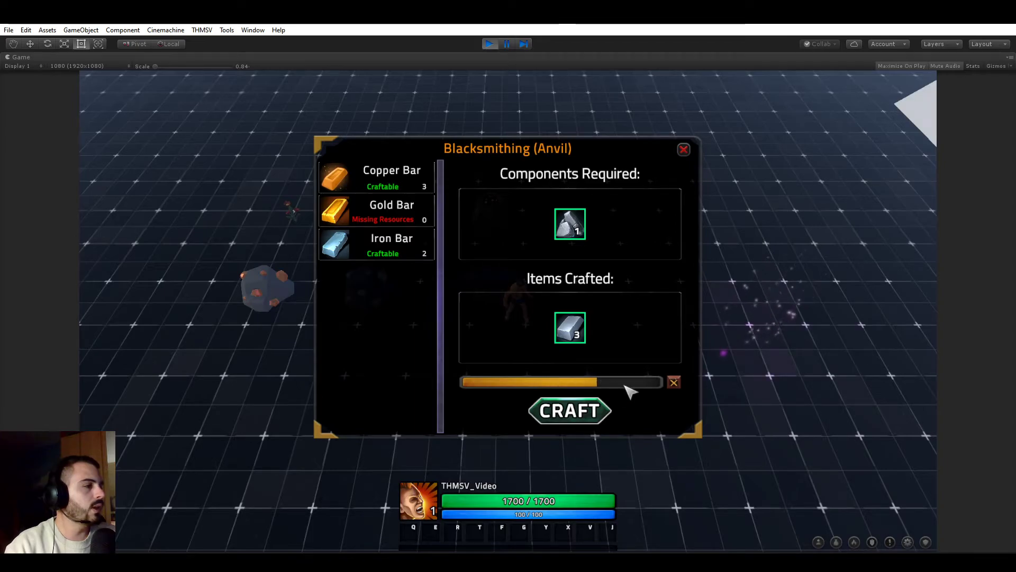
click(684, 149)
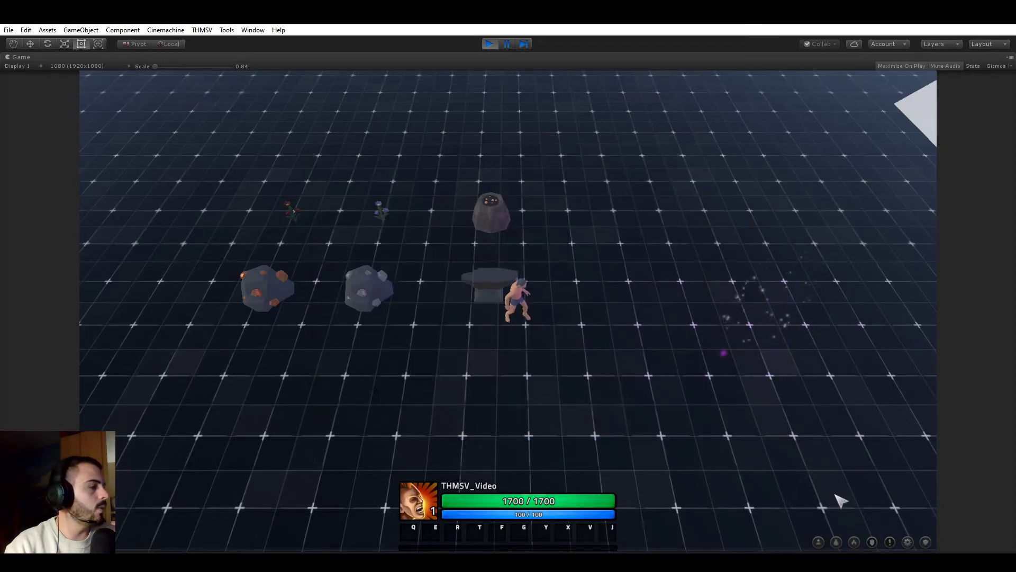
Reopen Blacksmithing's Bars tree and try learning another Iron Bar rank
click(871, 542)
click(491, 152)
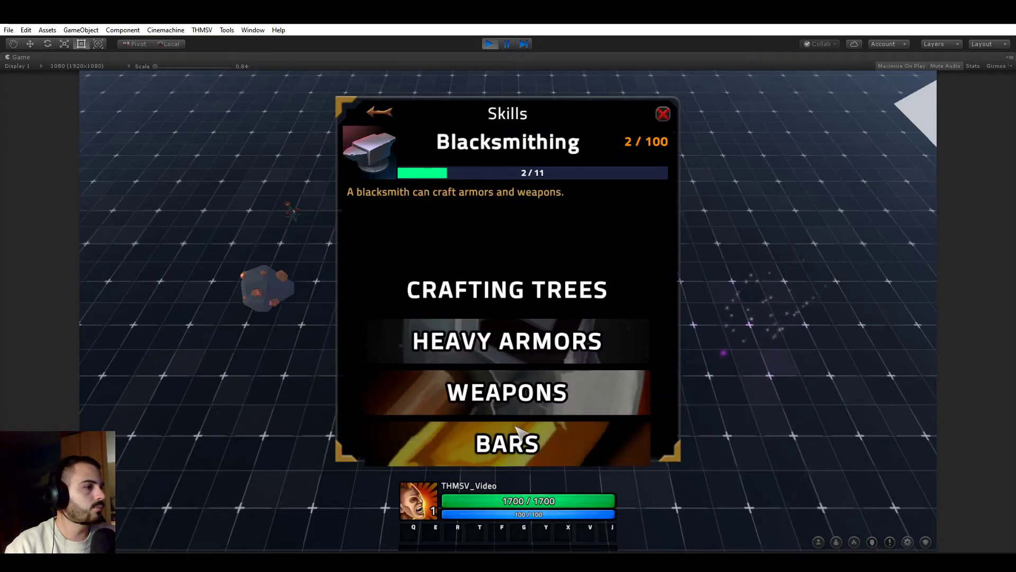
click(506, 443)
click(520, 387)
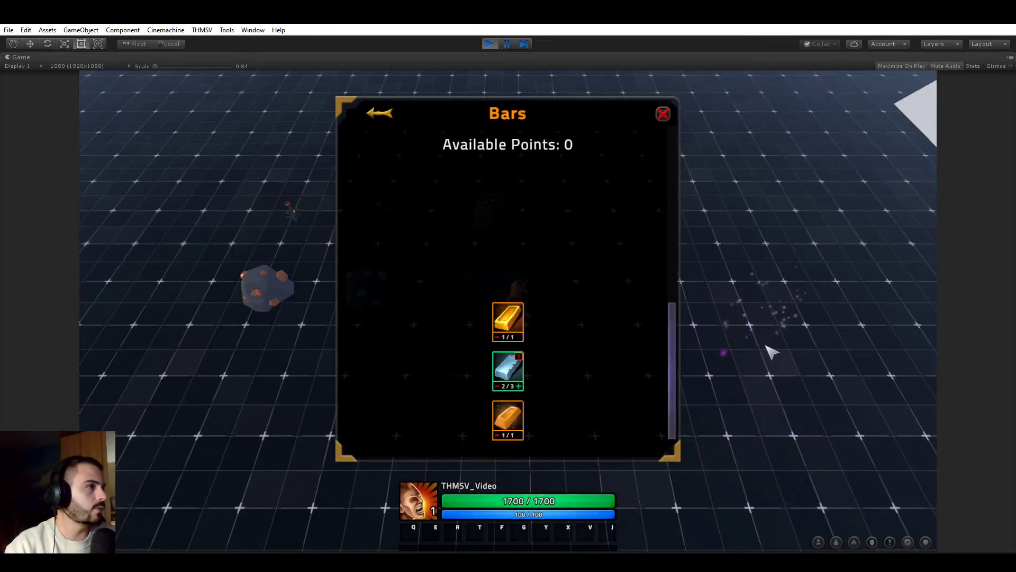
Set RPGBuilder_ESSENTIALS Character Data Tree Points Element 1 Amount to 5
click(668, 115)
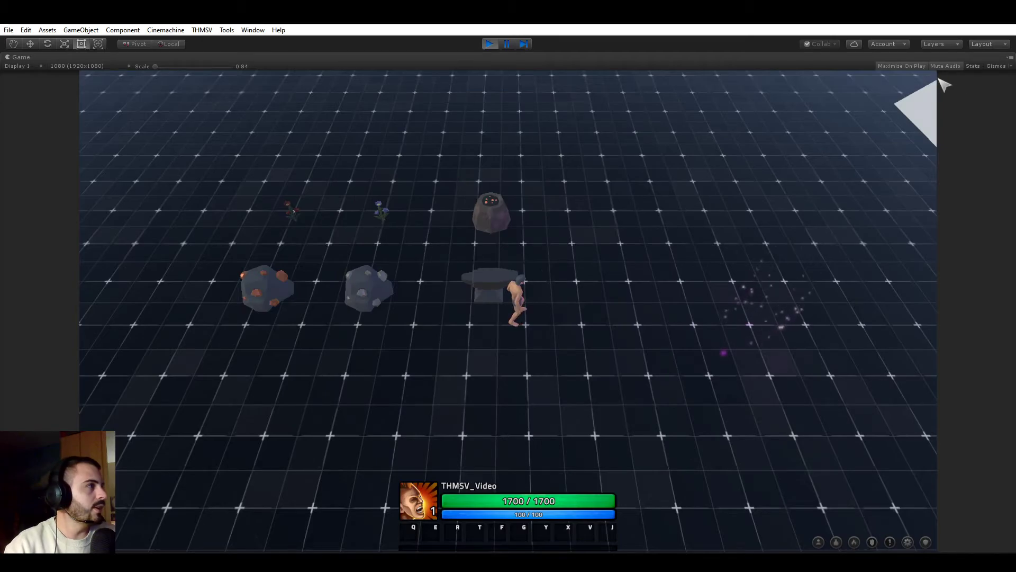
click(899, 66)
click(798, 92)
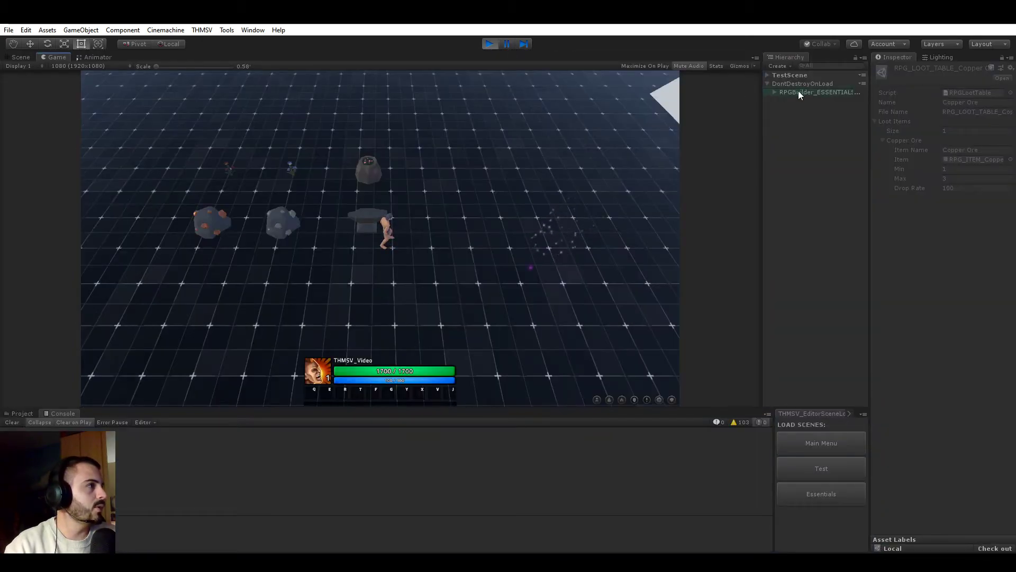
scroll(981, 326, down, 5)
click(891, 203)
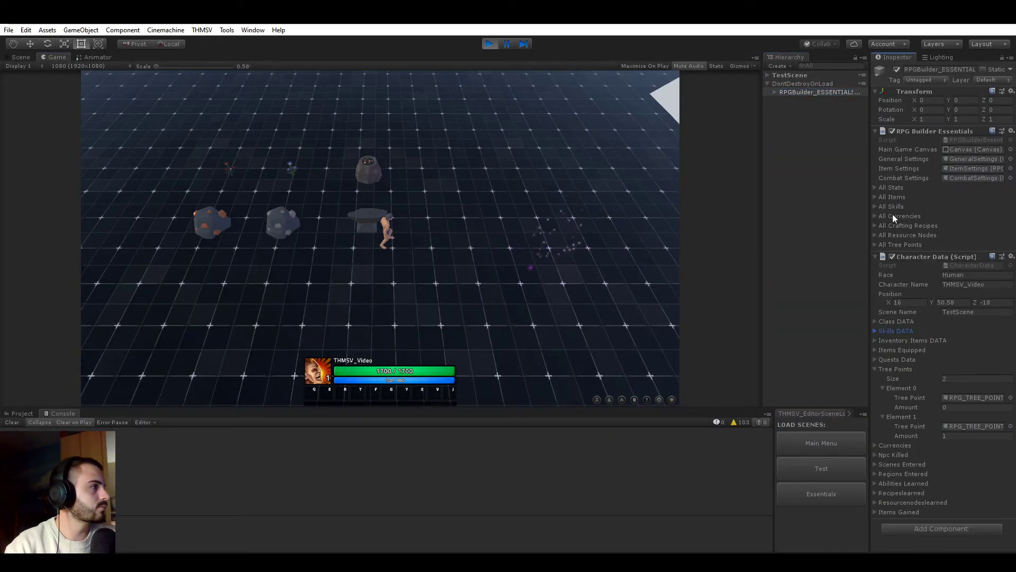
click(963, 435)
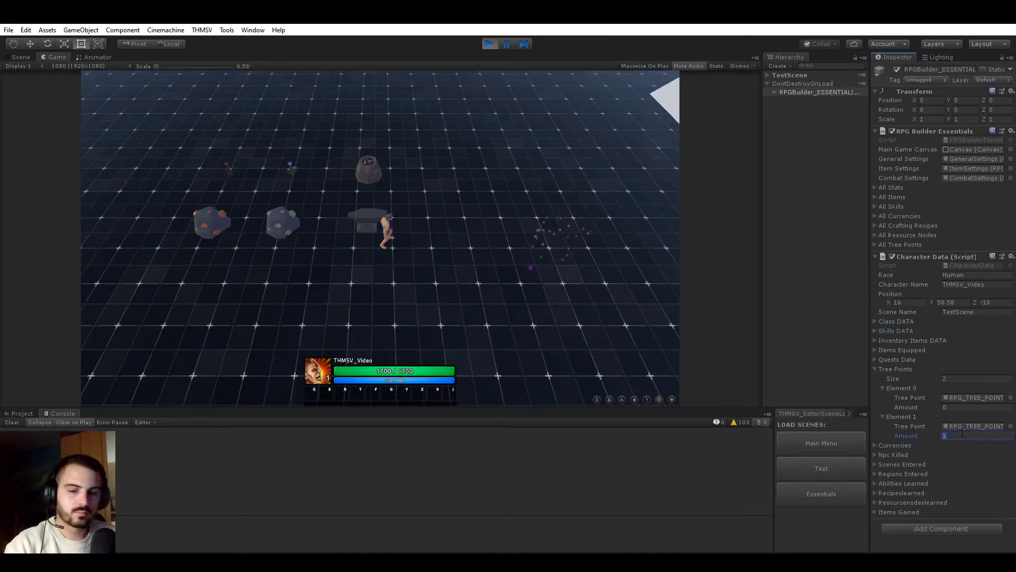
key(Return)
click(767, 83)
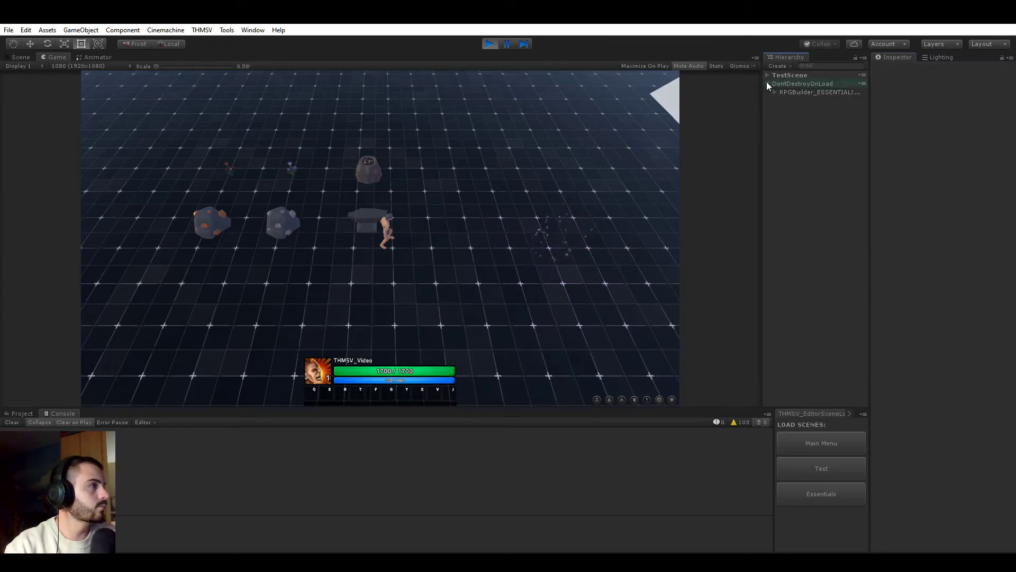
Maximize the Game view and learn the third Iron Bar rank in Blacksmithing's Bars tree
click(651, 66)
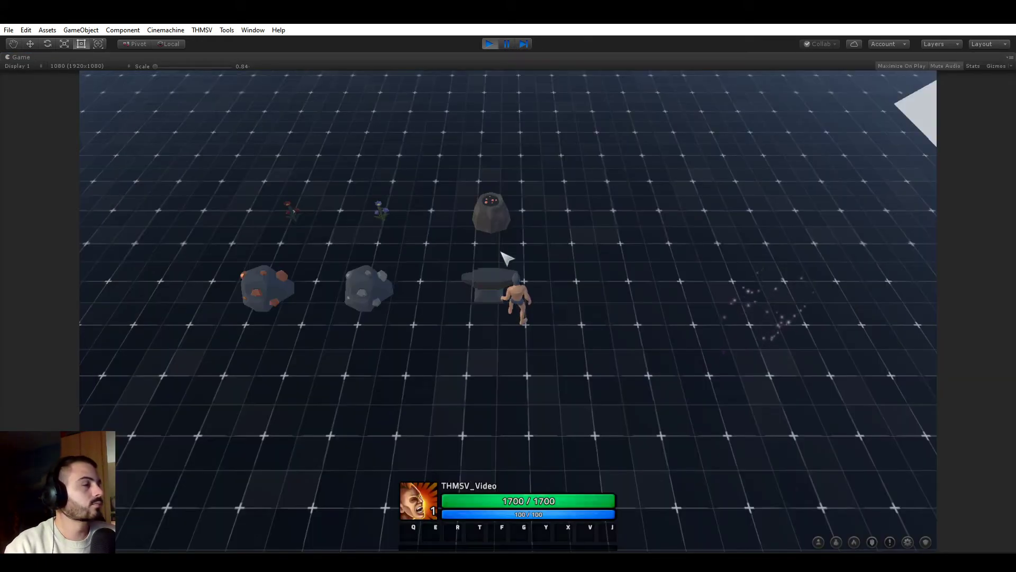
click(504, 281)
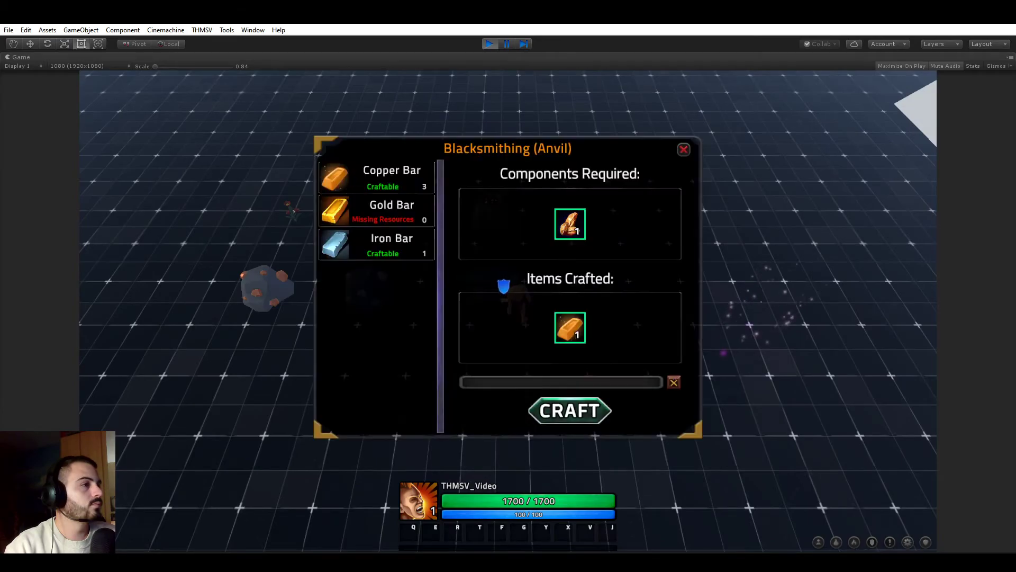
mouse_move(571, 337)
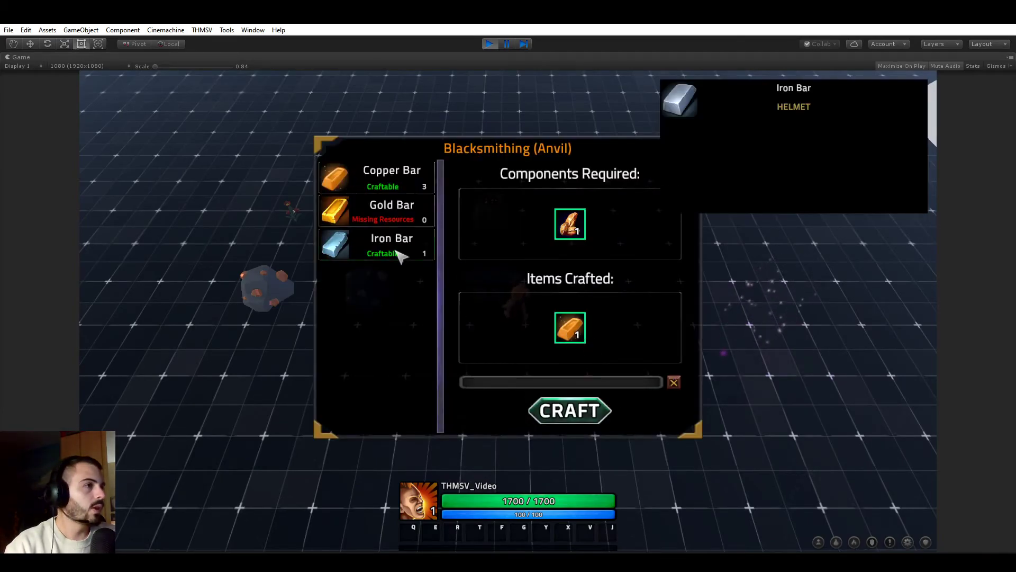
click(397, 254)
click(850, 544)
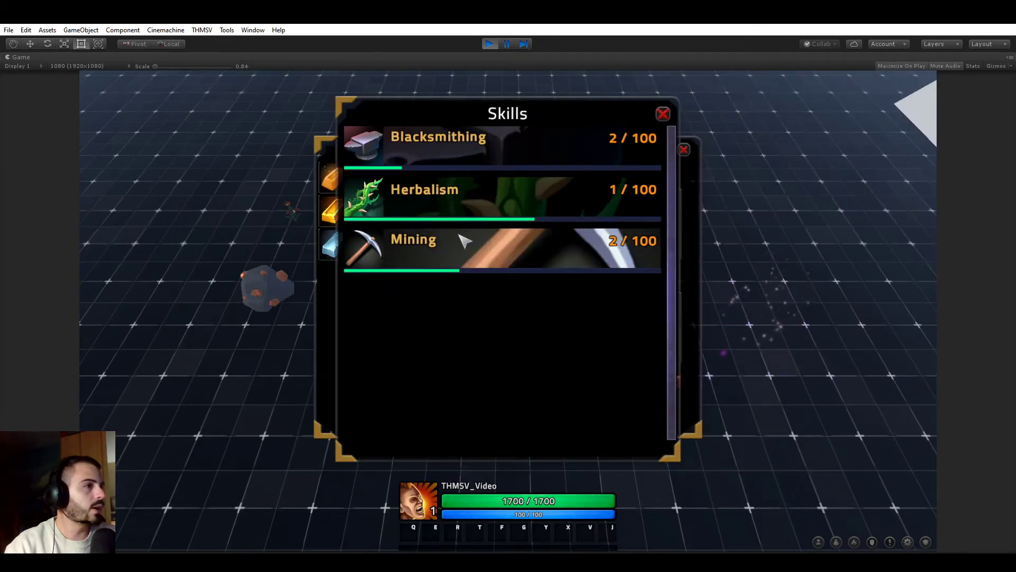
click(470, 145)
click(540, 461)
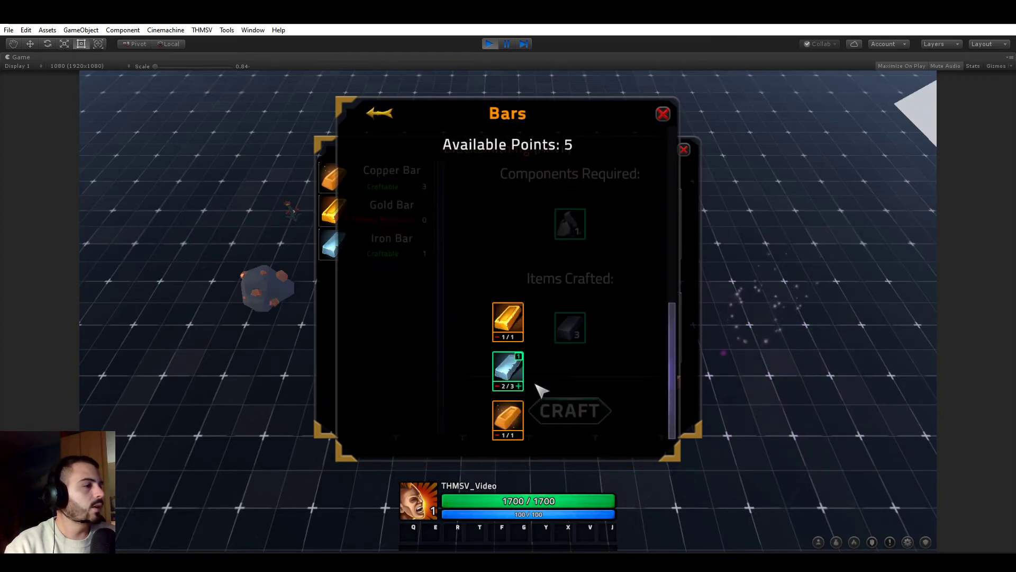
mouse_move(525, 388)
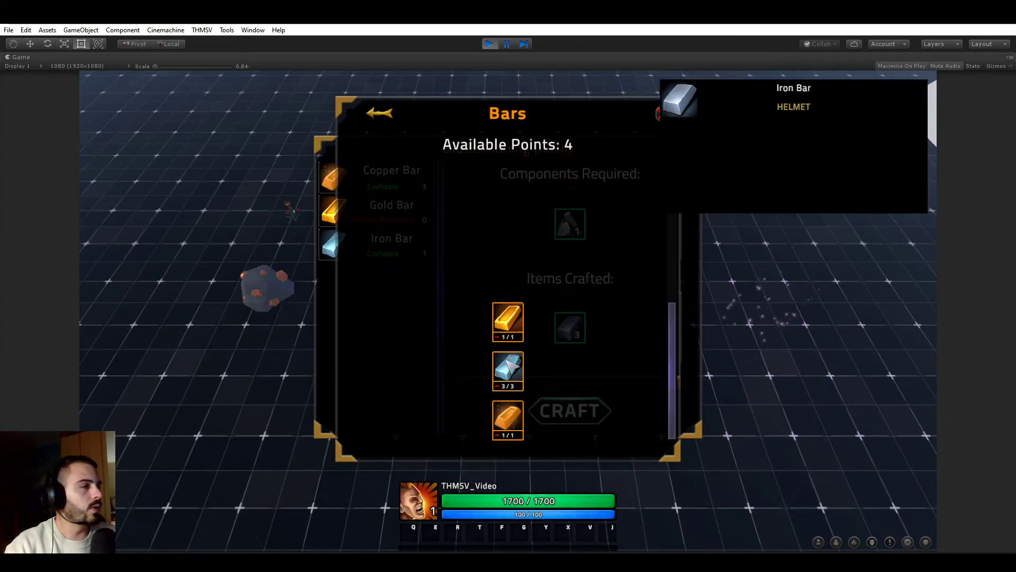
click(663, 114)
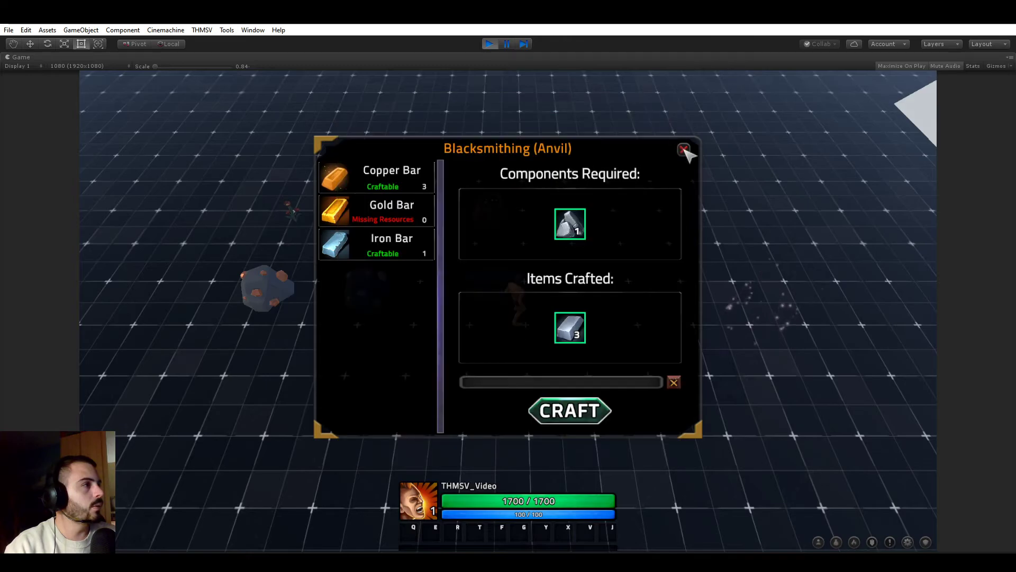
click(684, 149)
Craft Iron Bars at the anvil from the last iron ore
click(461, 312)
click(395, 249)
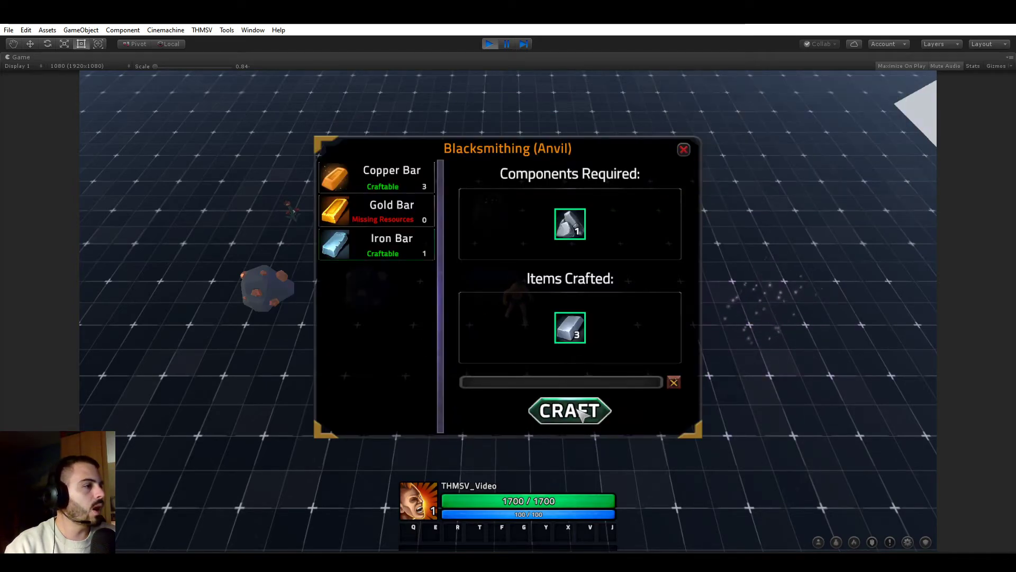
click(570, 411)
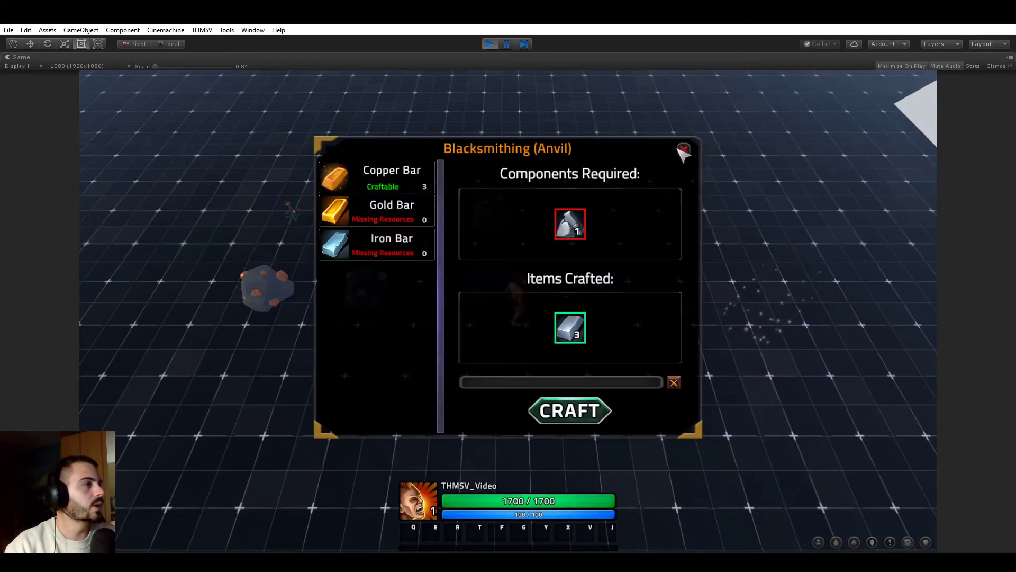
click(682, 150)
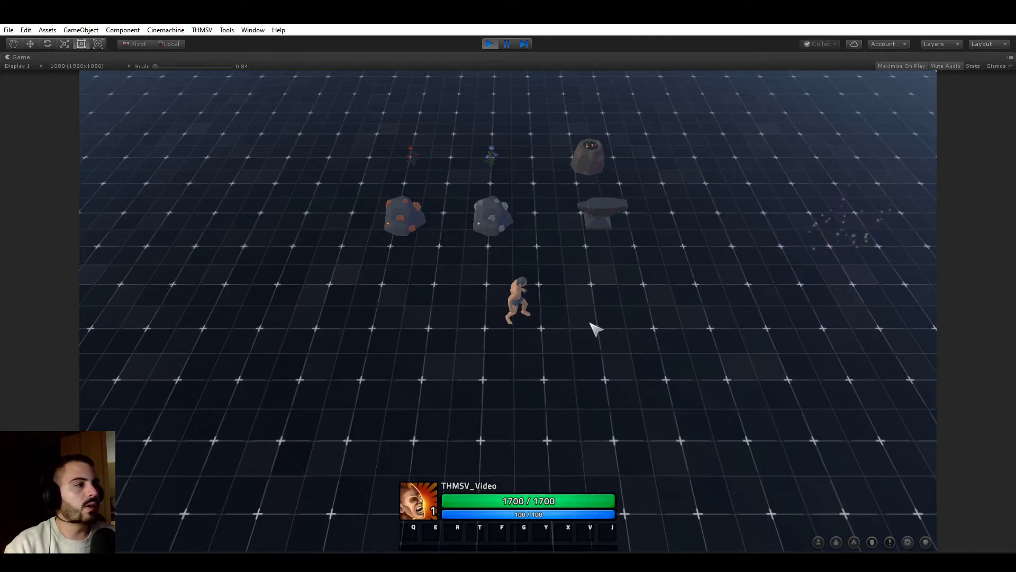
Open the Iron Bar crafting recipe in RPG Builder
click(202, 30)
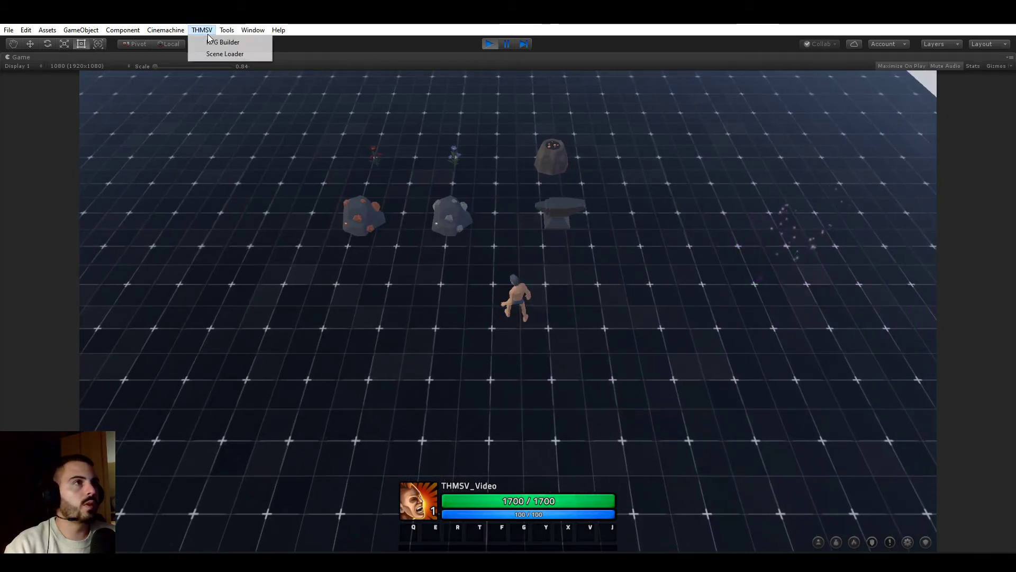
click(216, 42)
click(180, 166)
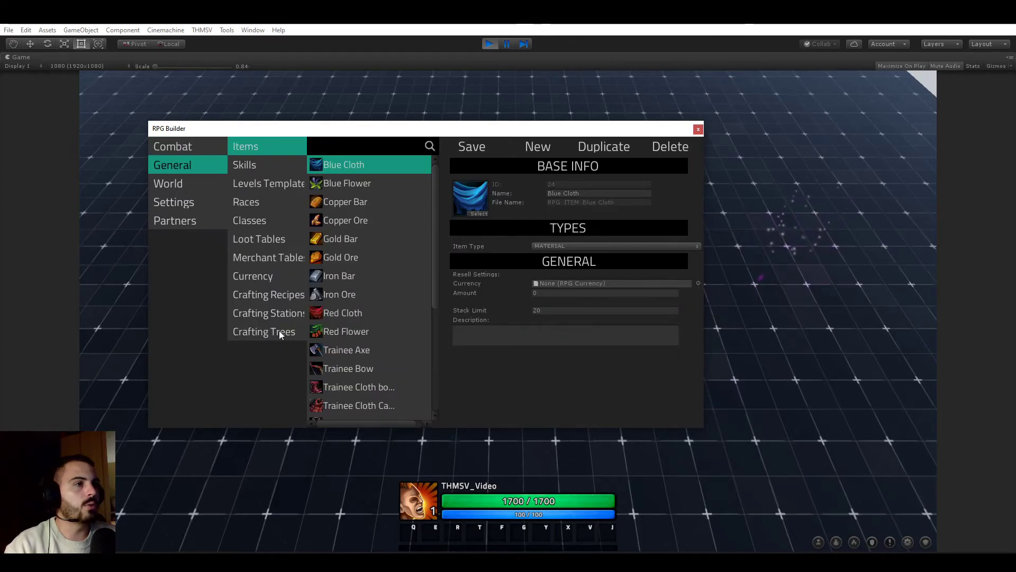
click(267, 314)
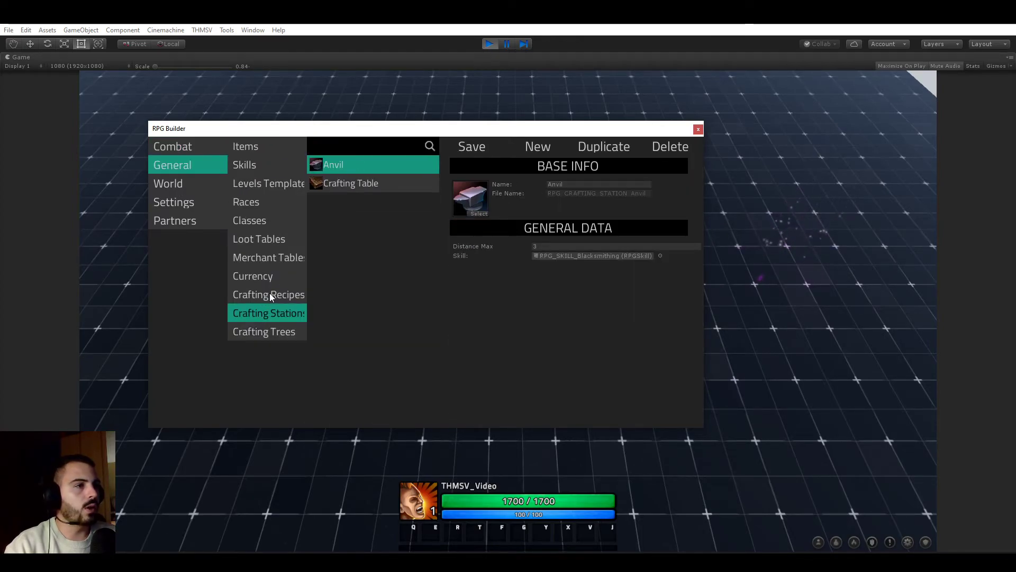
click(270, 296)
click(360, 203)
scroll(555, 293, down, 3)
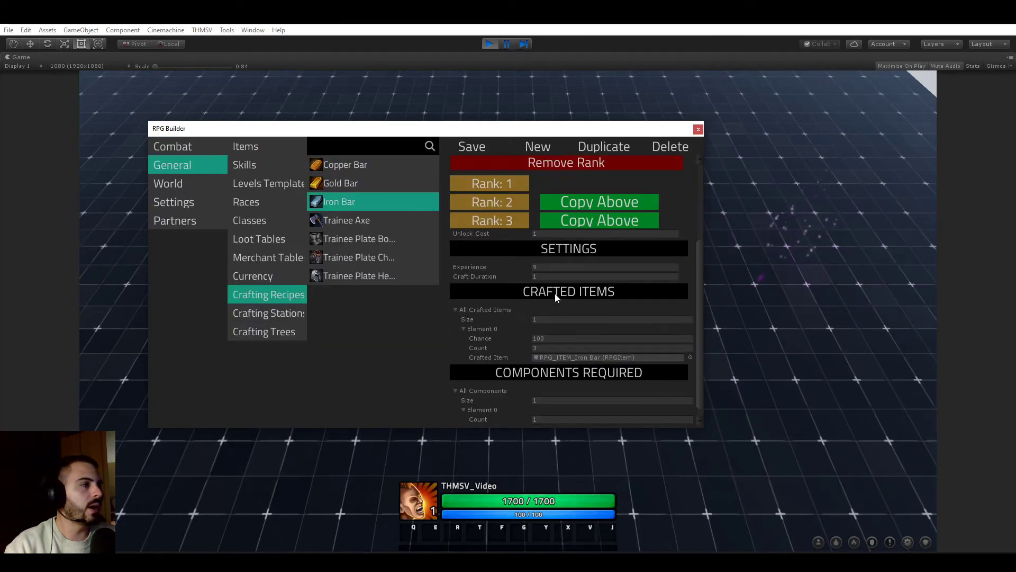
scroll(485, 221, up, 3)
Expand rank 1 and review its craft duration and crafted items count
click(494, 310)
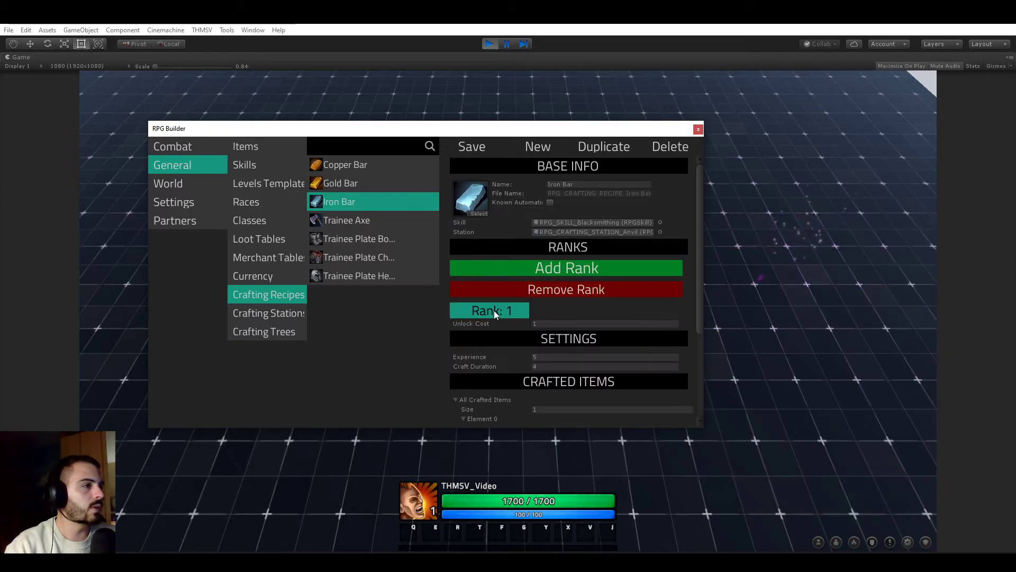
scroll(459, 303, down, 3)
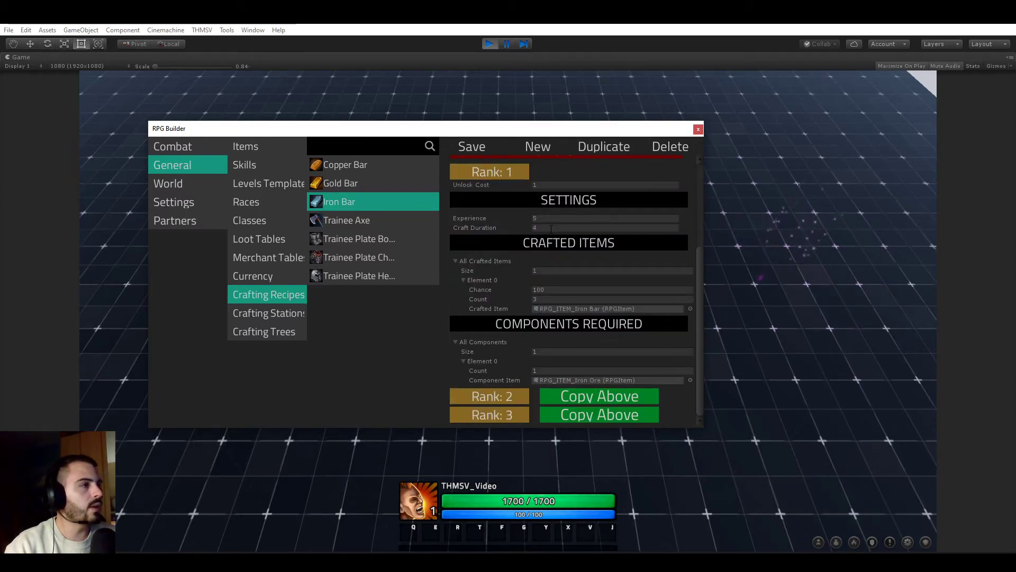
click(550, 229)
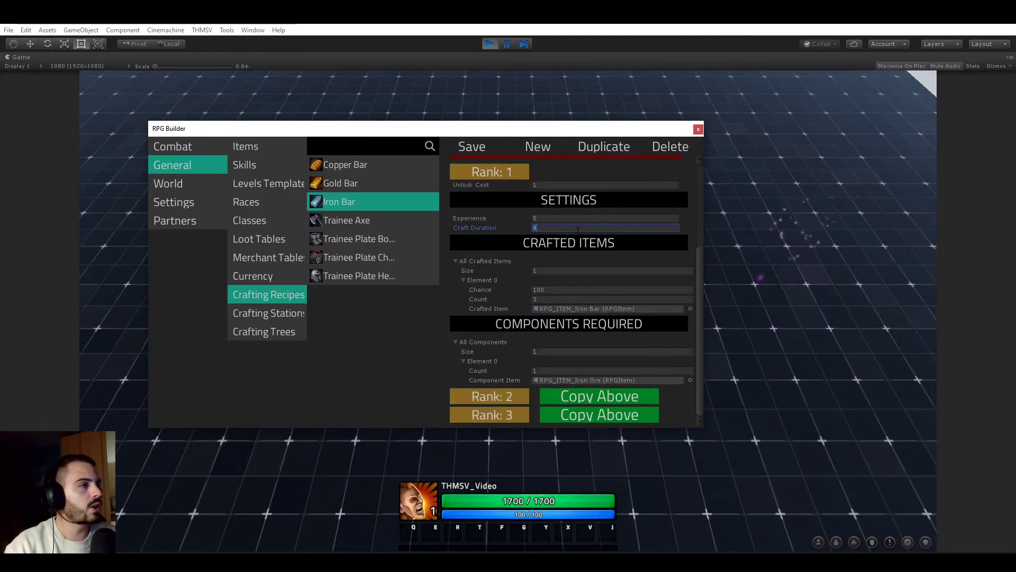
click(568, 270)
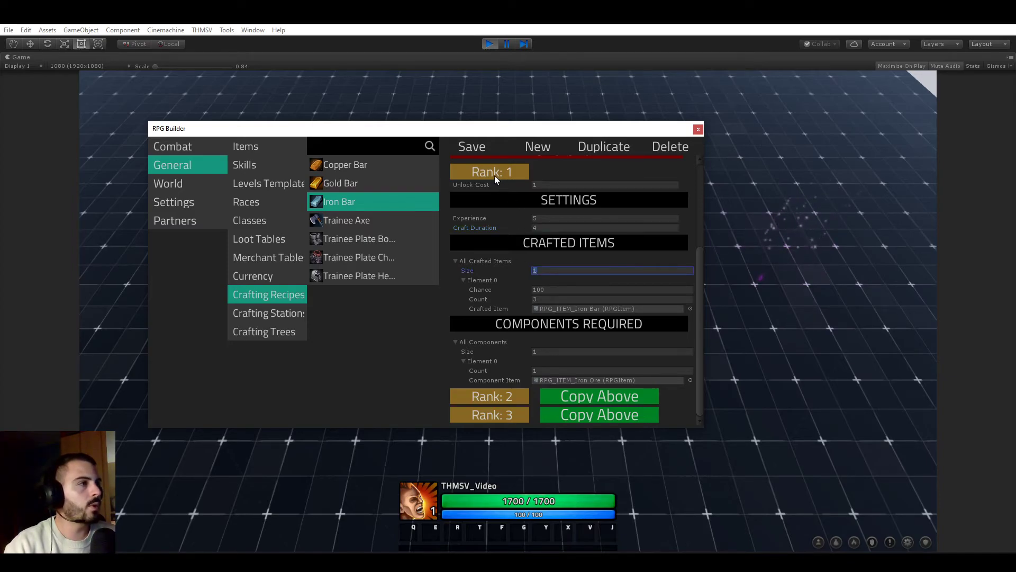
Expand rank 2 and set its Crafted Items size to 2
click(490, 396)
scroll(601, 242, down, 3)
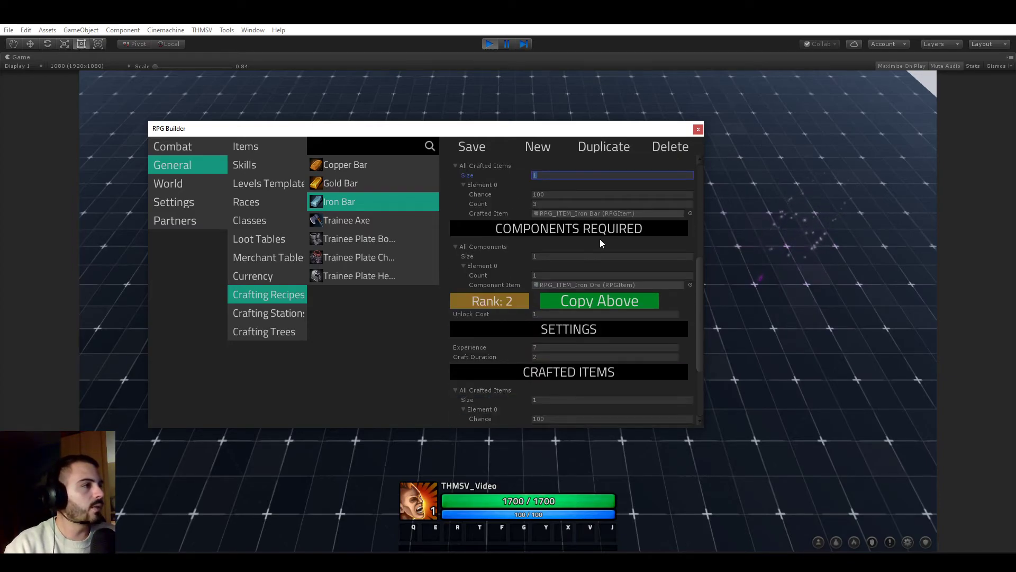
scroll(550, 254, down, 2)
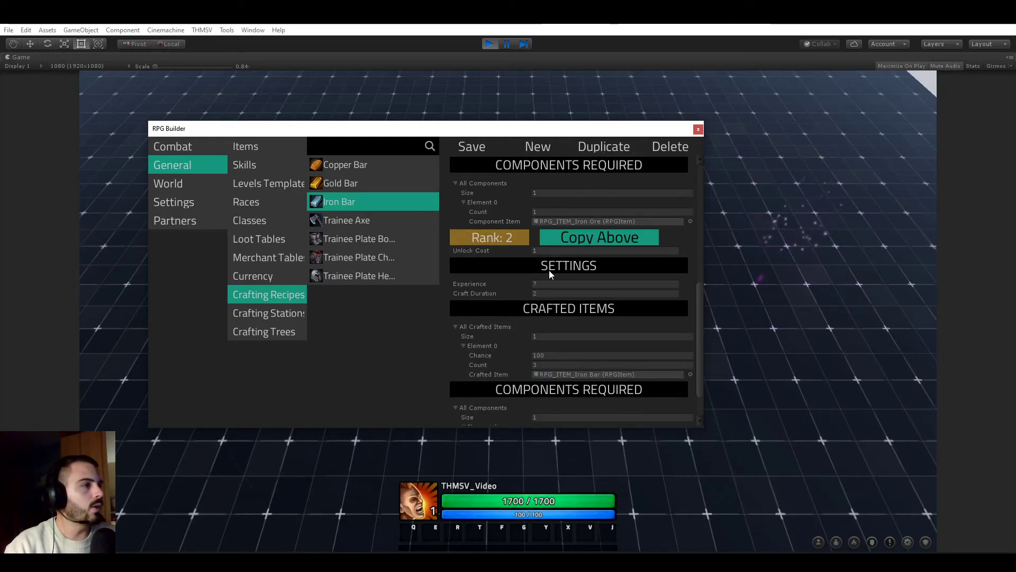
scroll(510, 234, down, 1)
click(558, 288)
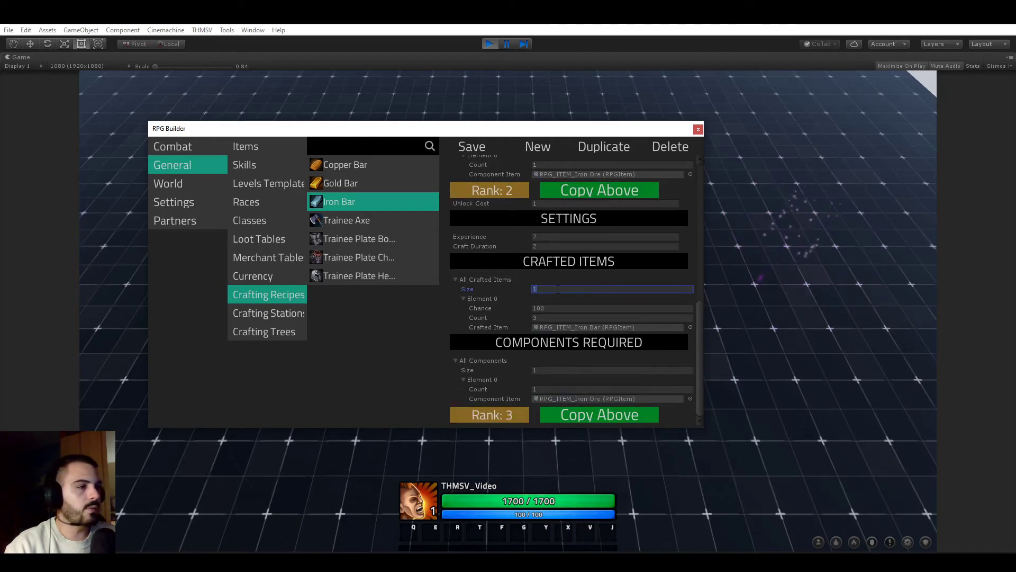
text(2)
key(Return)
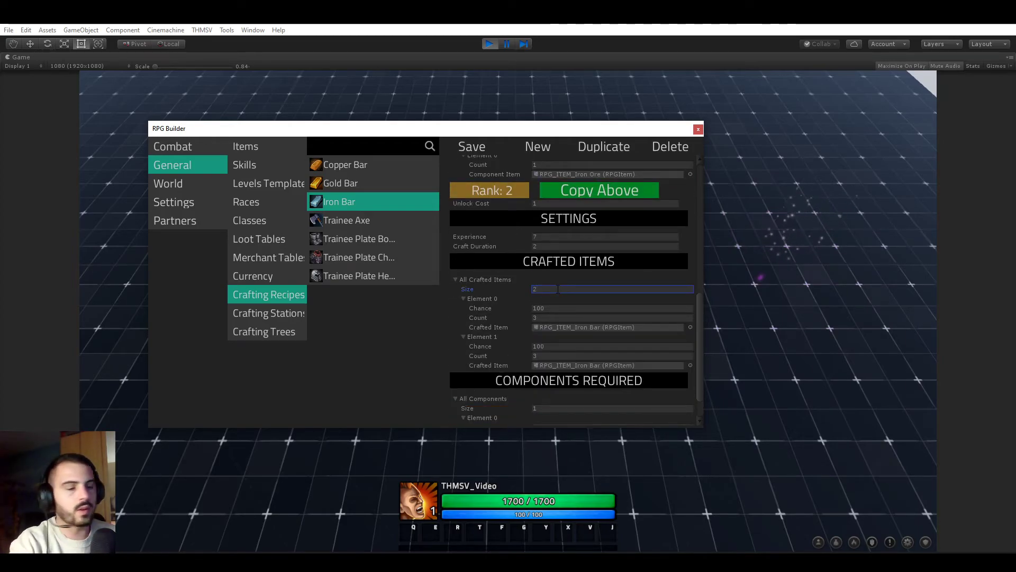
Make rank 2's second crafted item a Trainee Axe with 10% chance, count 1
click(562, 347)
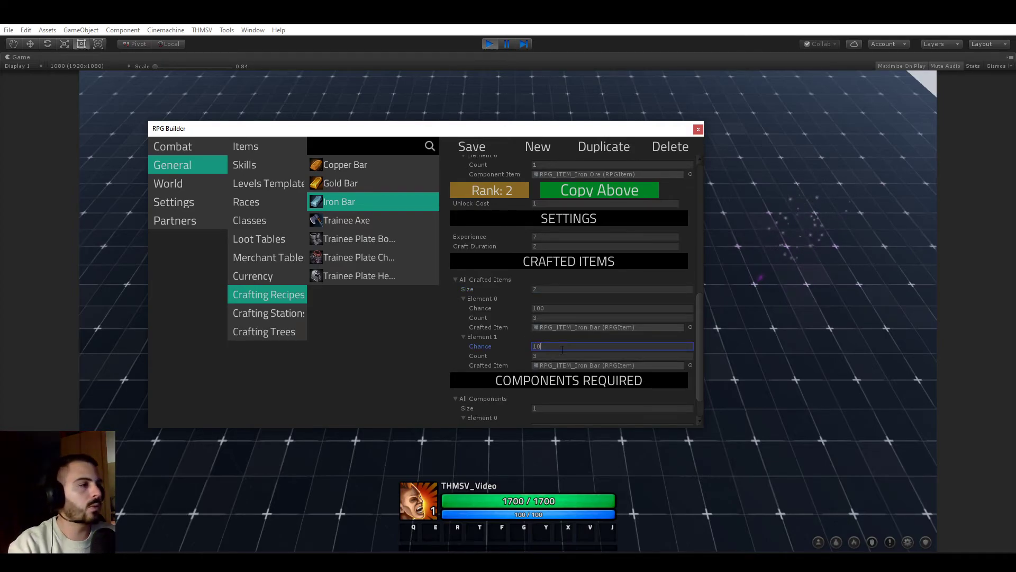
click(554, 356)
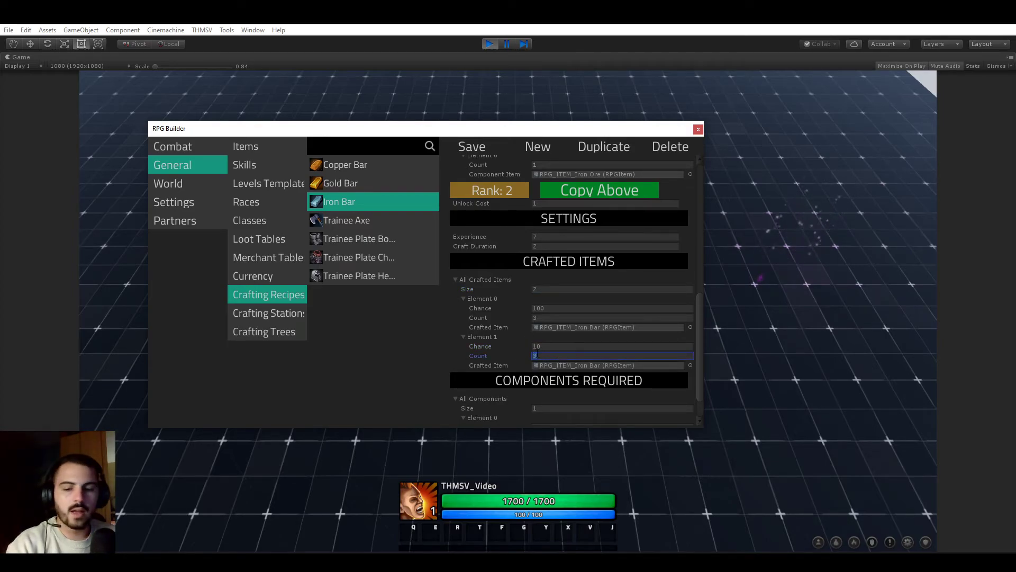
scroll(609, 338, down, 2)
click(690, 329)
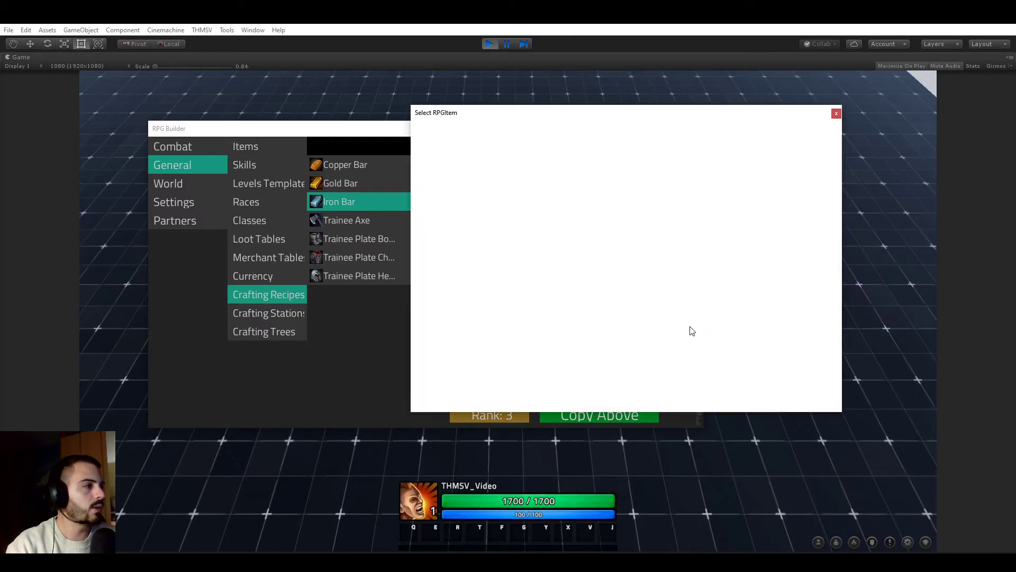
double_click(500, 239)
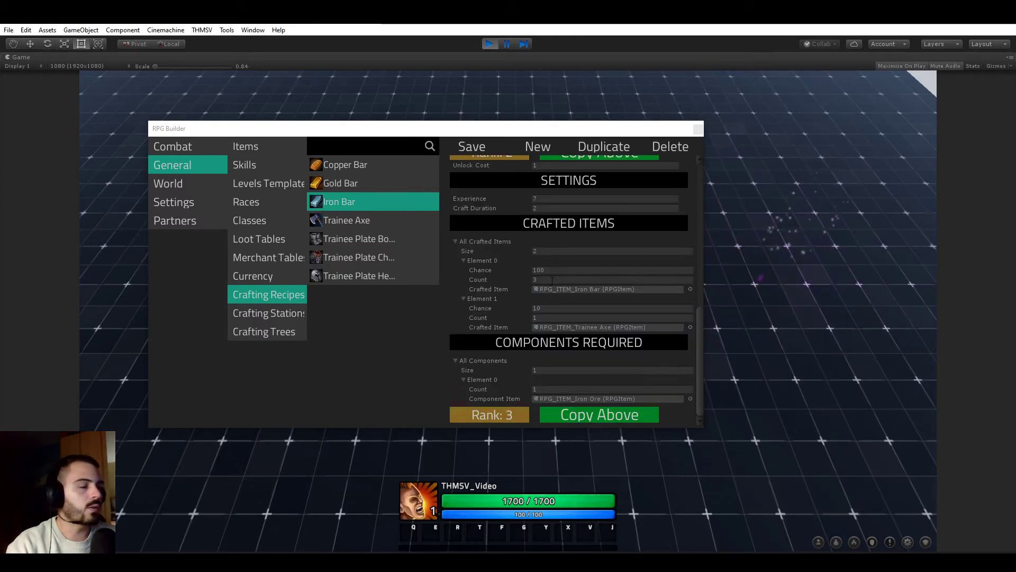
scroll(531, 332, up, 2)
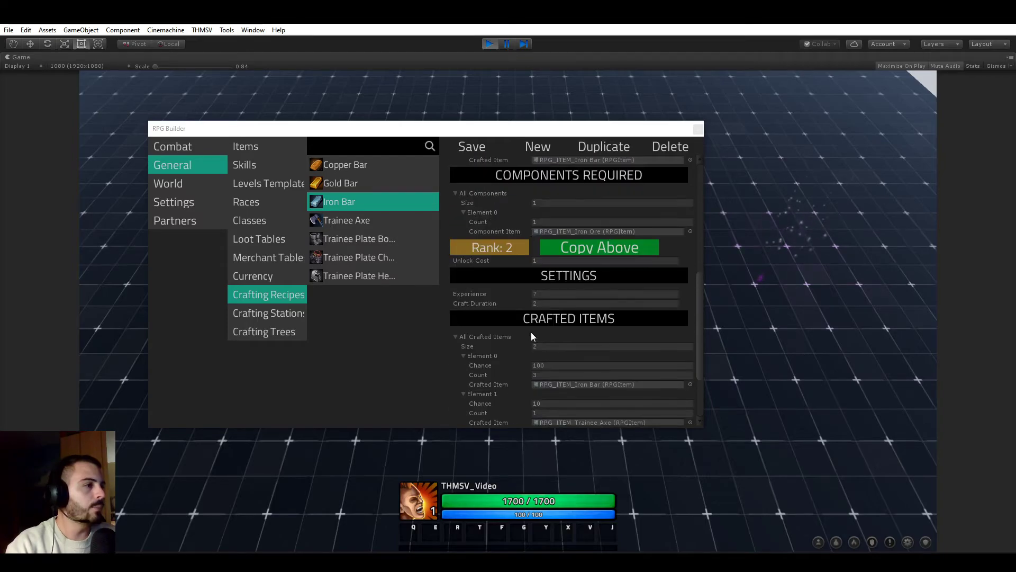
scroll(531, 331, down, 2)
scroll(494, 278, up, 3)
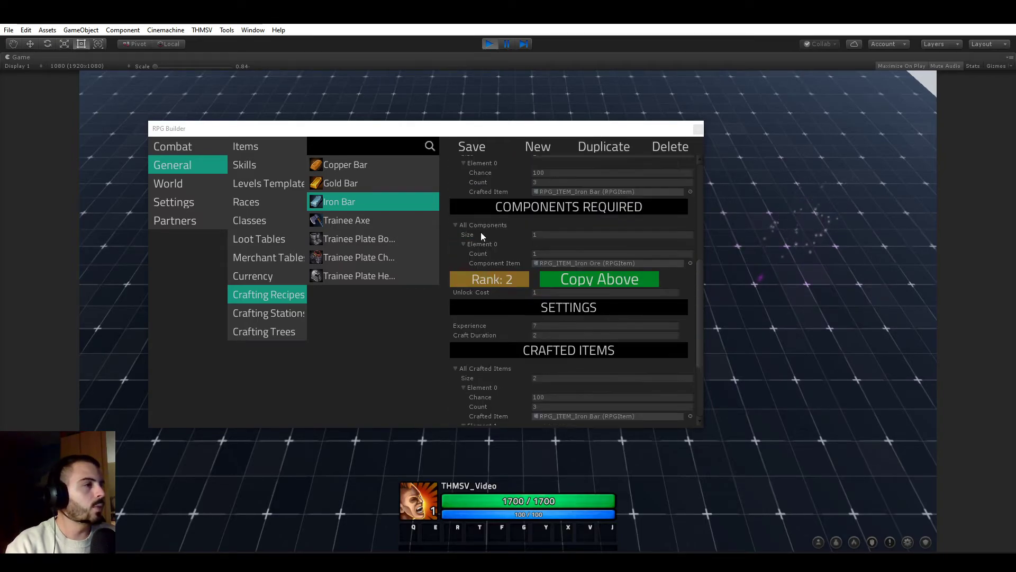
scroll(543, 348, down, 1)
scroll(531, 328, up, 2)
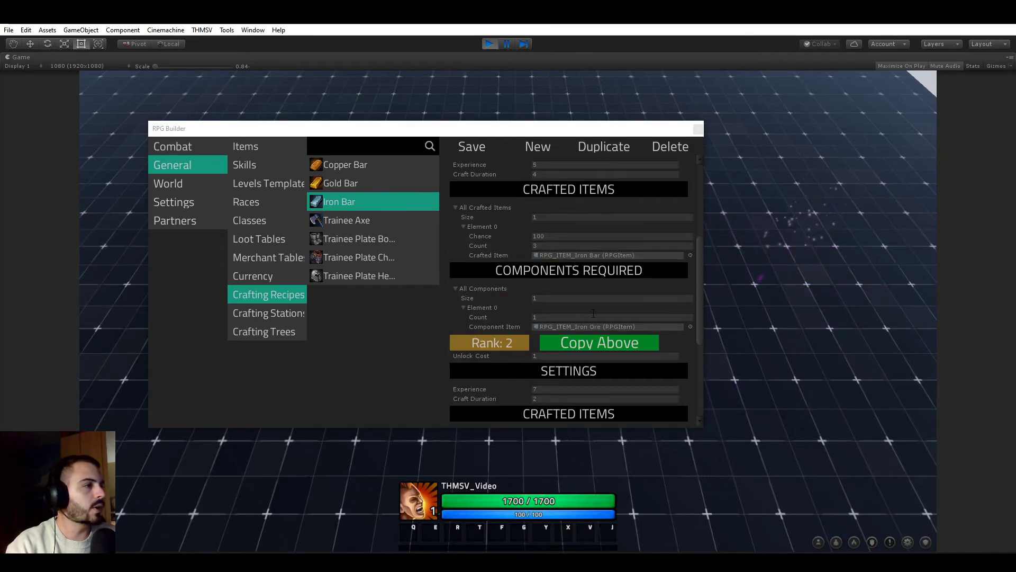
Set rank 1 to require 2 Iron Ore, check rank 2's requirement, and collapse both ranks
click(561, 317)
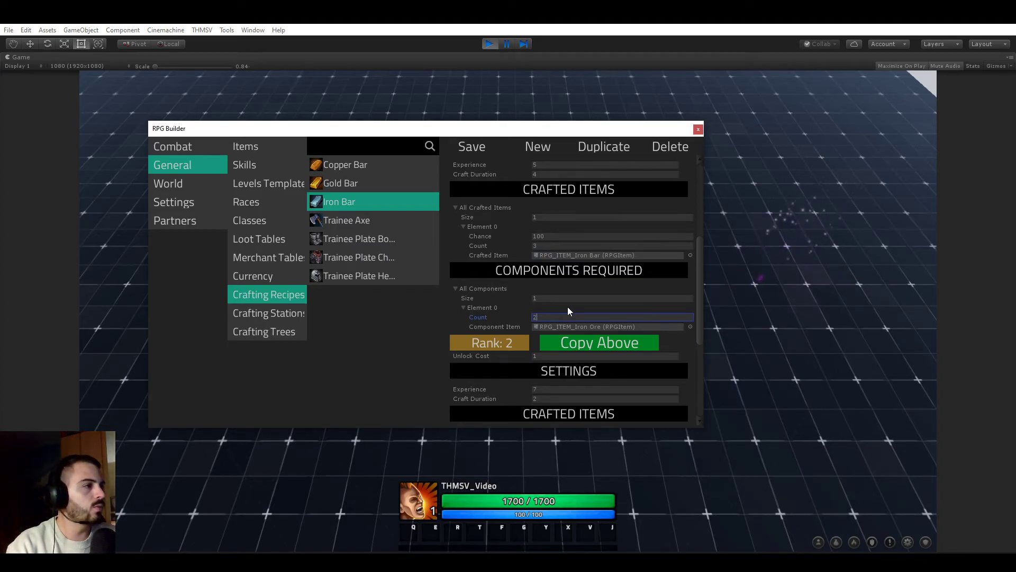
scroll(560, 301, down, 3)
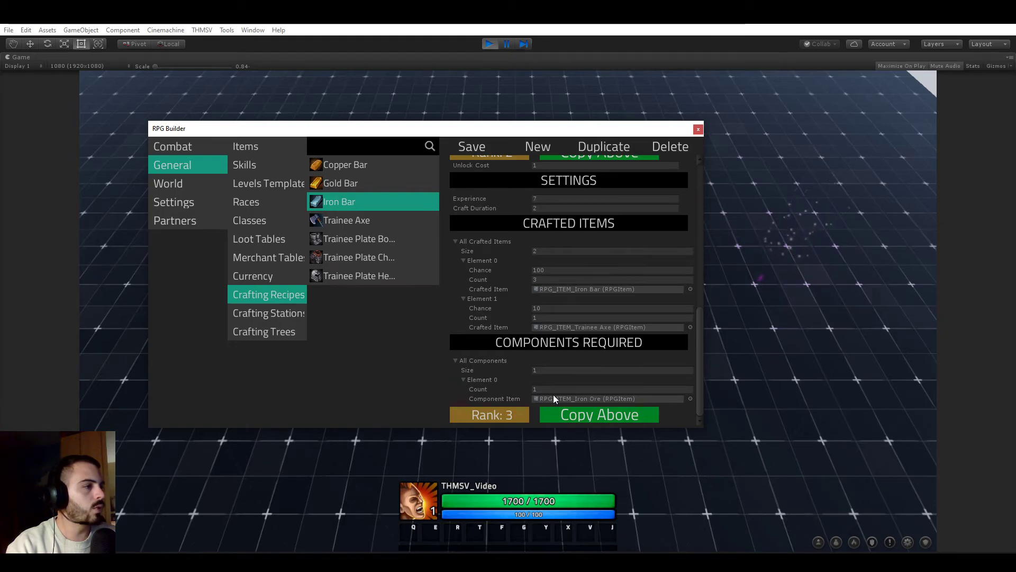
click(549, 389)
scroll(529, 262, up, 6)
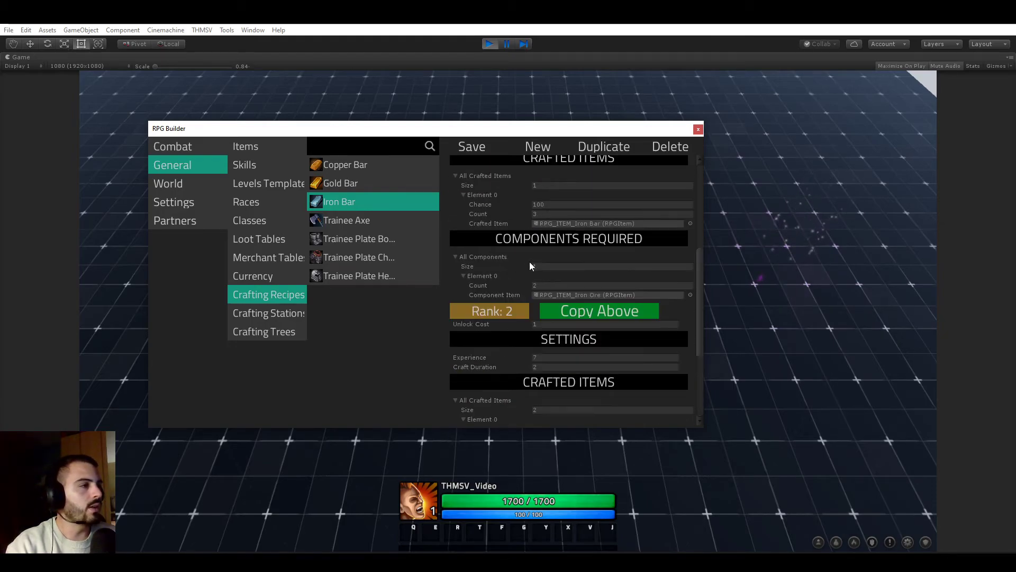
scroll(506, 255, down, 2)
click(488, 185)
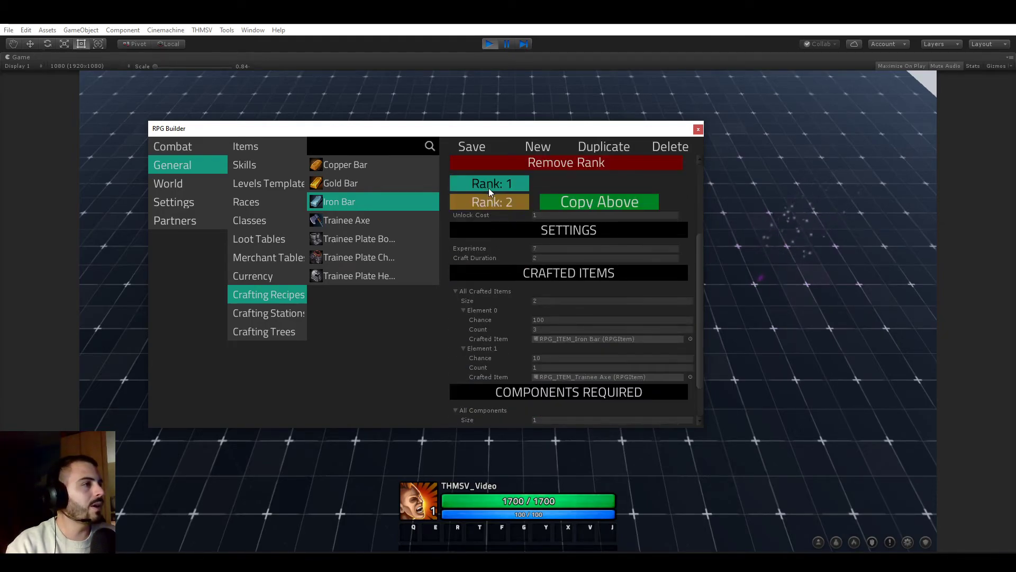
click(487, 207)
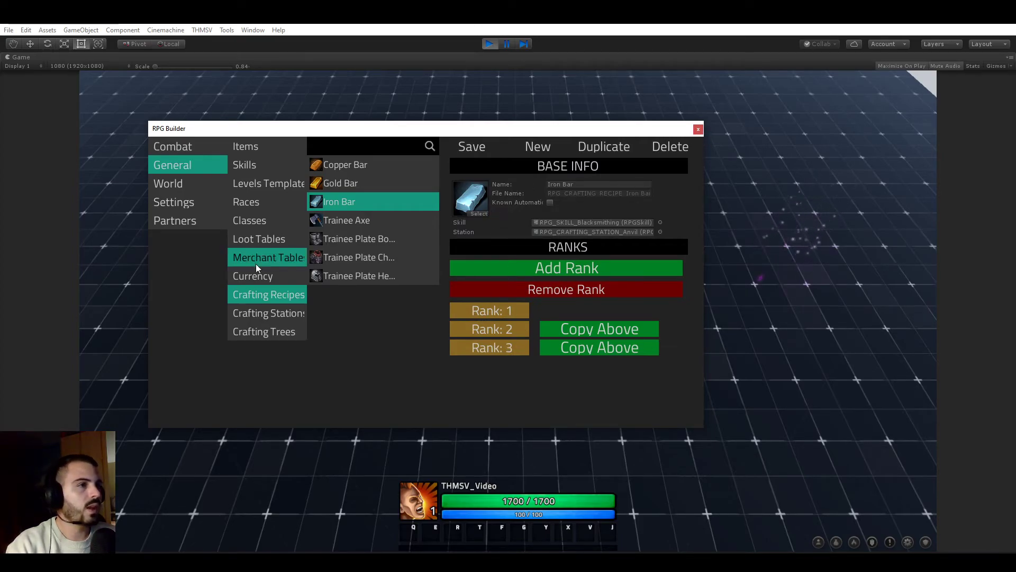
Open the Copper Ore resource node and add a second rank copied from rank 1
click(176, 183)
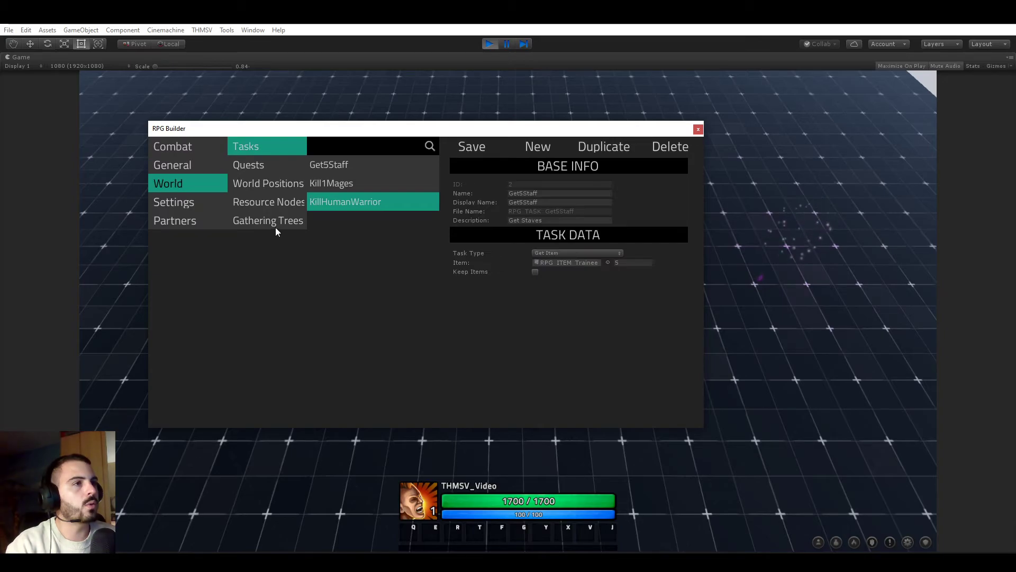
click(270, 221)
scroll(521, 257, down, 1)
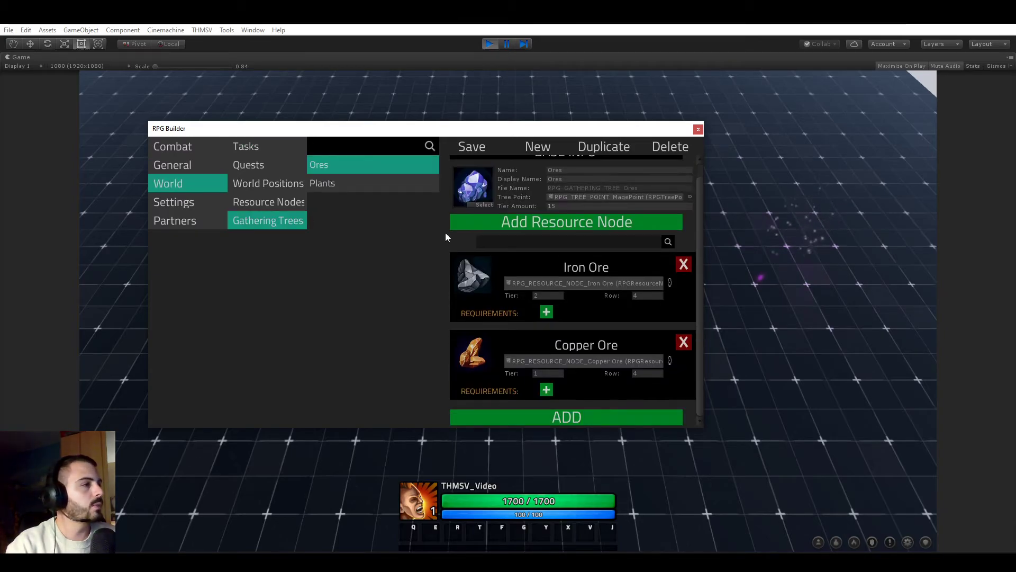
click(251, 204)
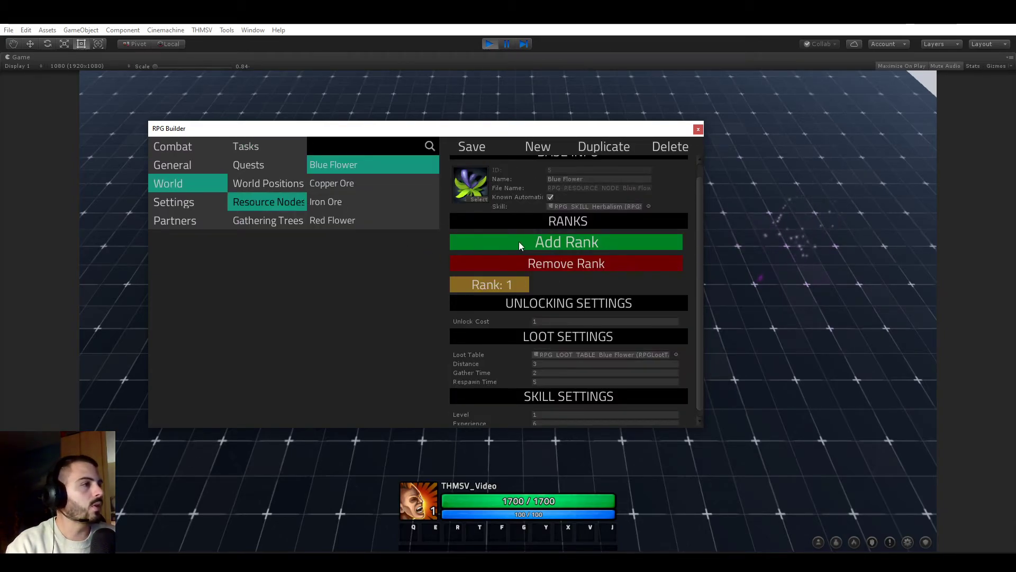
click(346, 185)
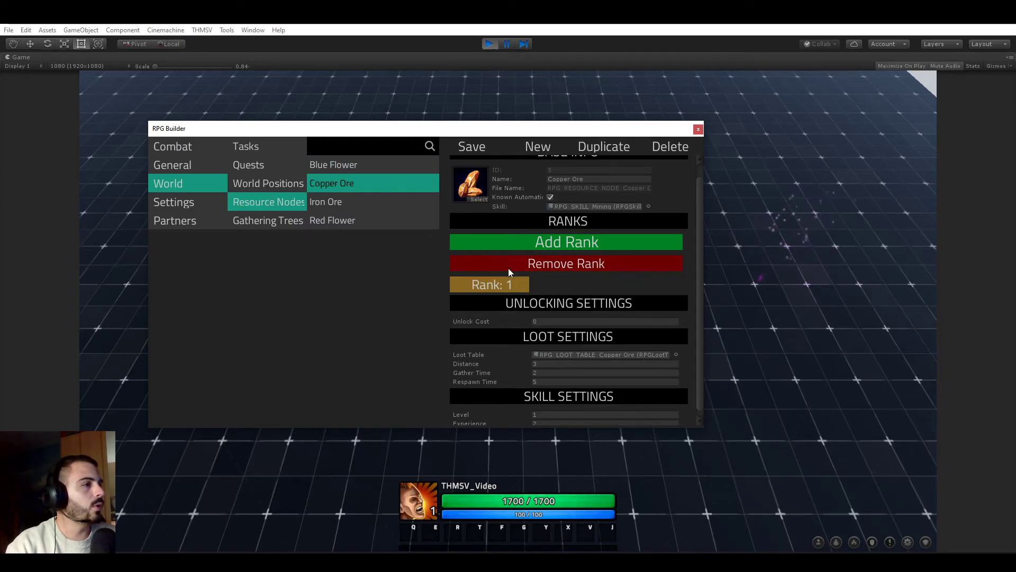
scroll(513, 295, down, 1)
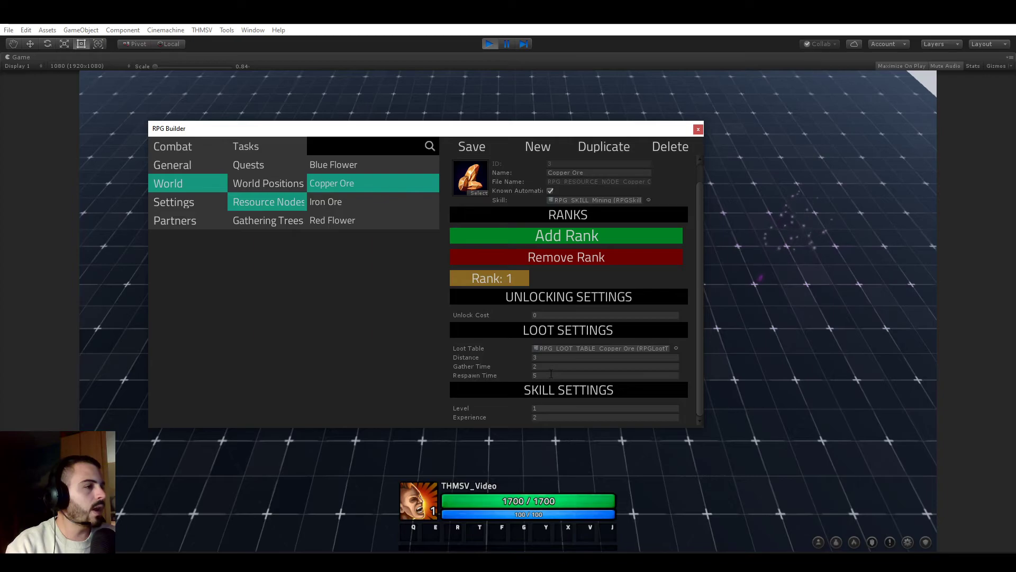
click(522, 231)
scroll(548, 305, down, 1)
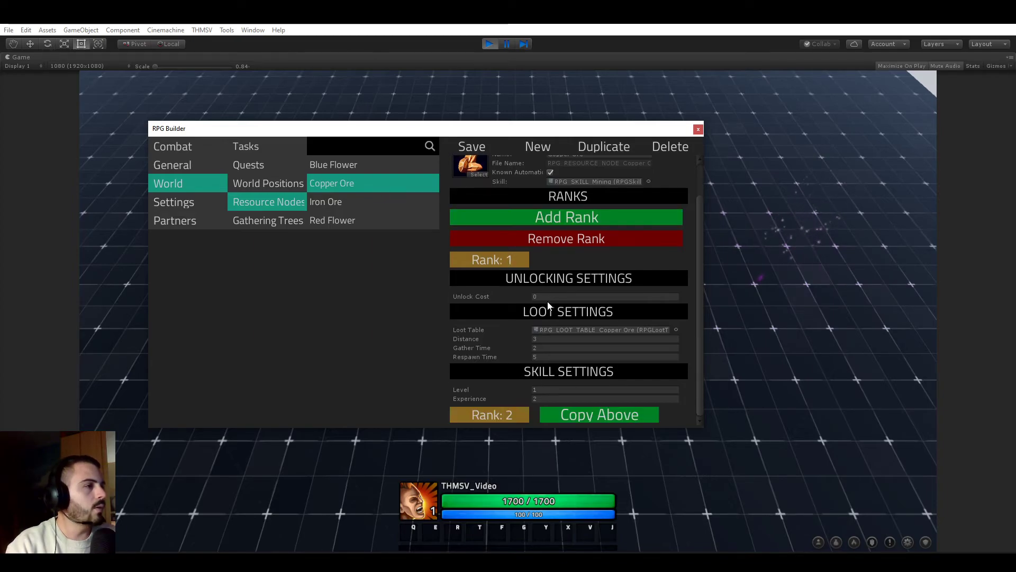
click(585, 414)
click(497, 413)
Give Copper Ore rank 2 gather time 1, respawn time 3 and 6 experience at level 1
scroll(531, 363, down, 6)
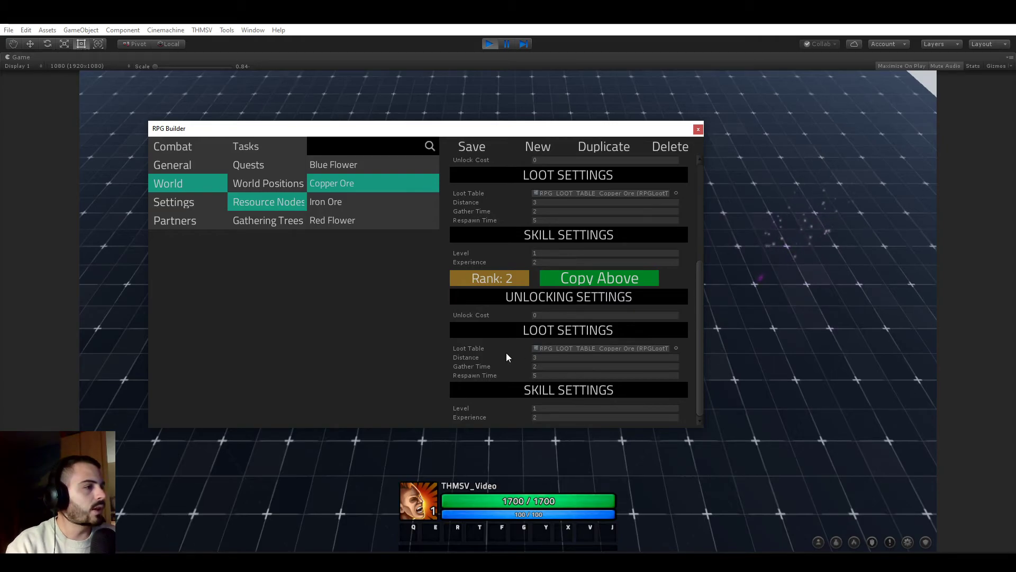
click(554, 367)
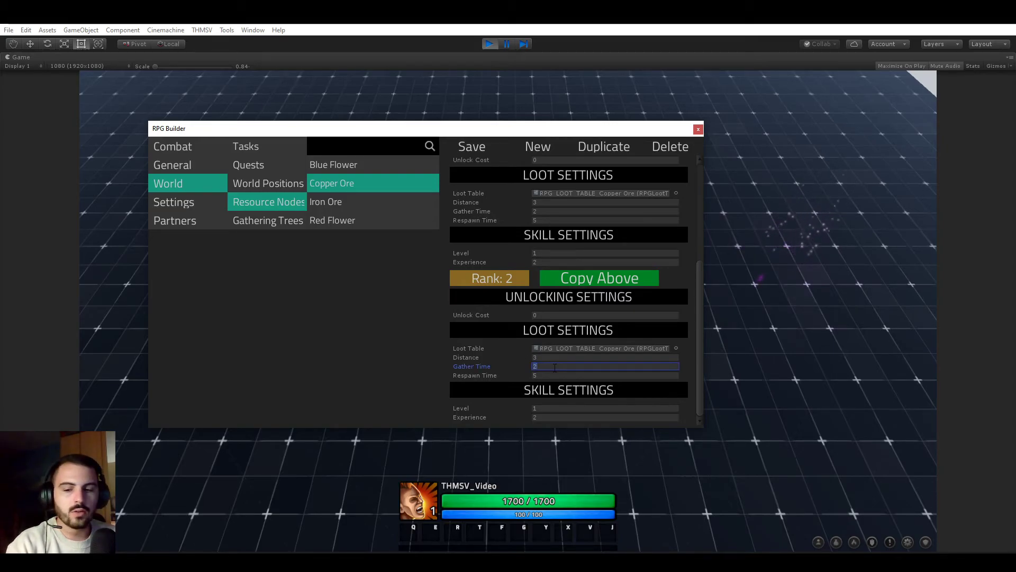
click(547, 376)
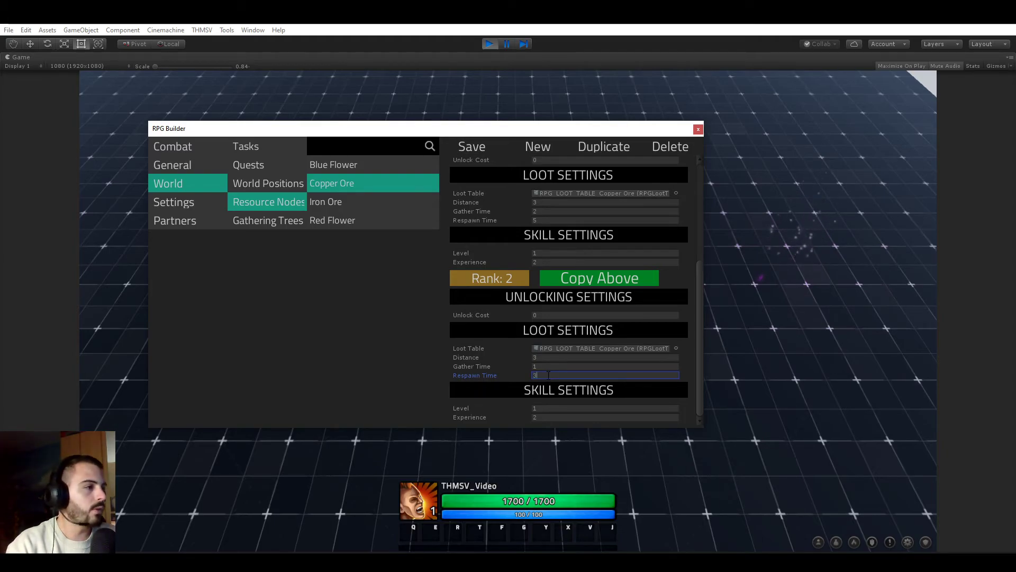
text(3)
click(554, 408)
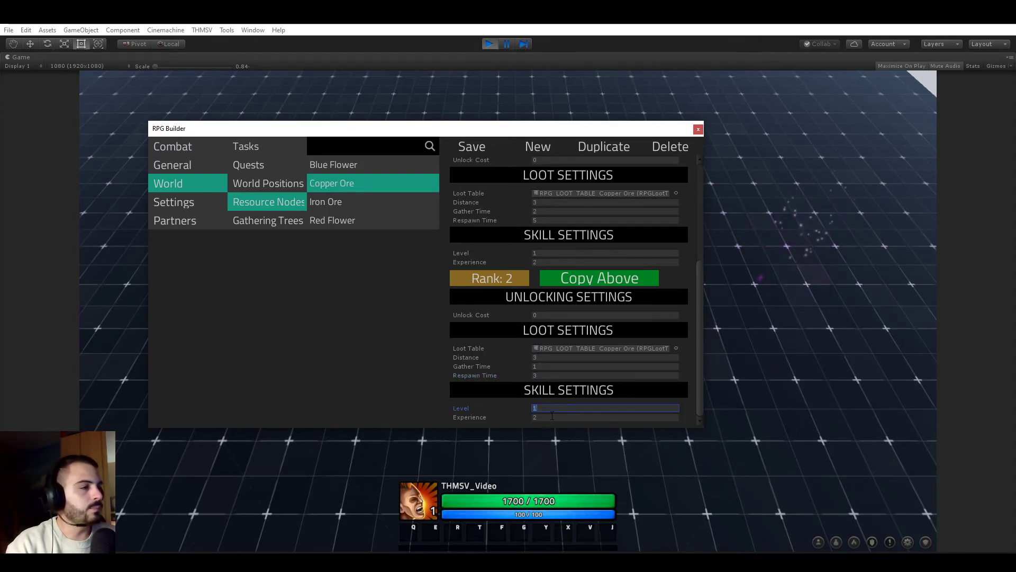
click(552, 417)
text(6)
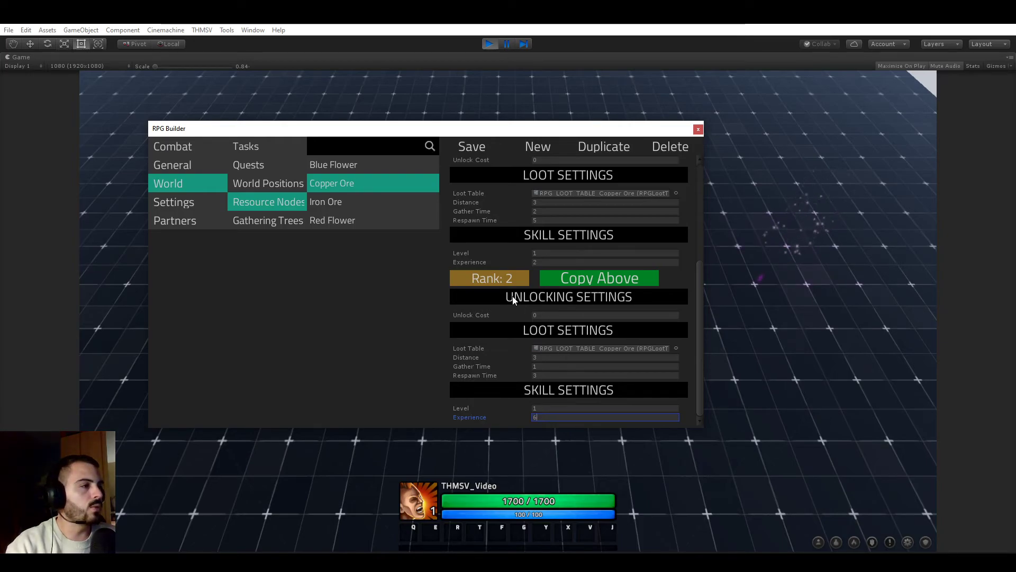
click(549, 375)
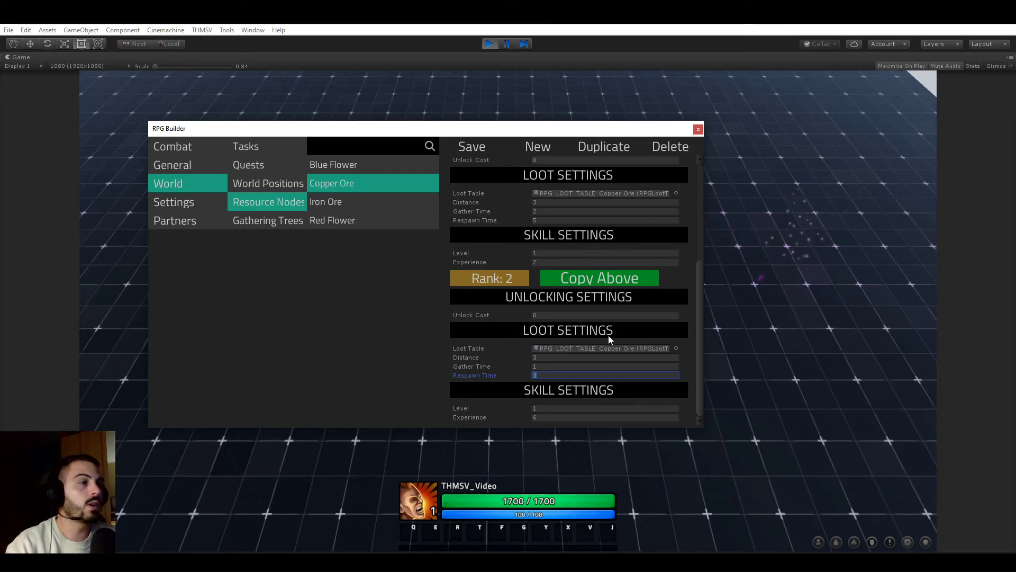
scroll(608, 335, up, 5)
click(482, 283)
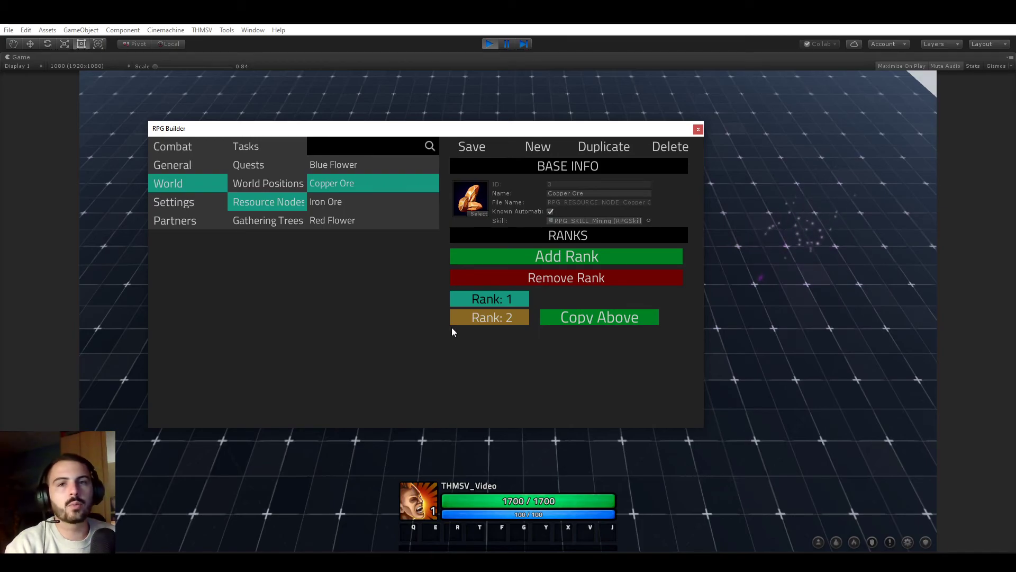
Close RPG Builder, check the Mining Ores tree in game, then walk away from the rock
click(698, 130)
click(872, 542)
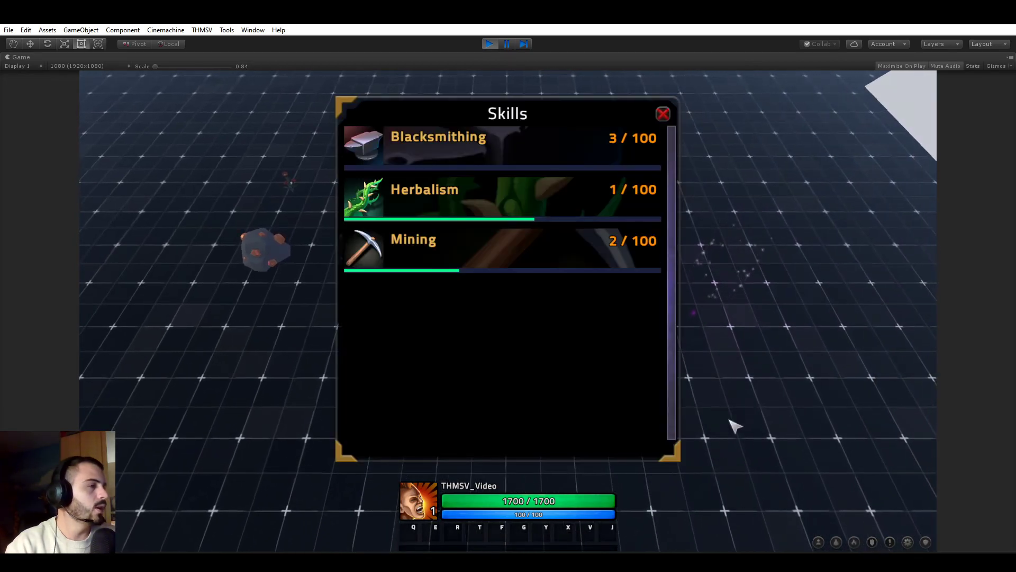
click(520, 246)
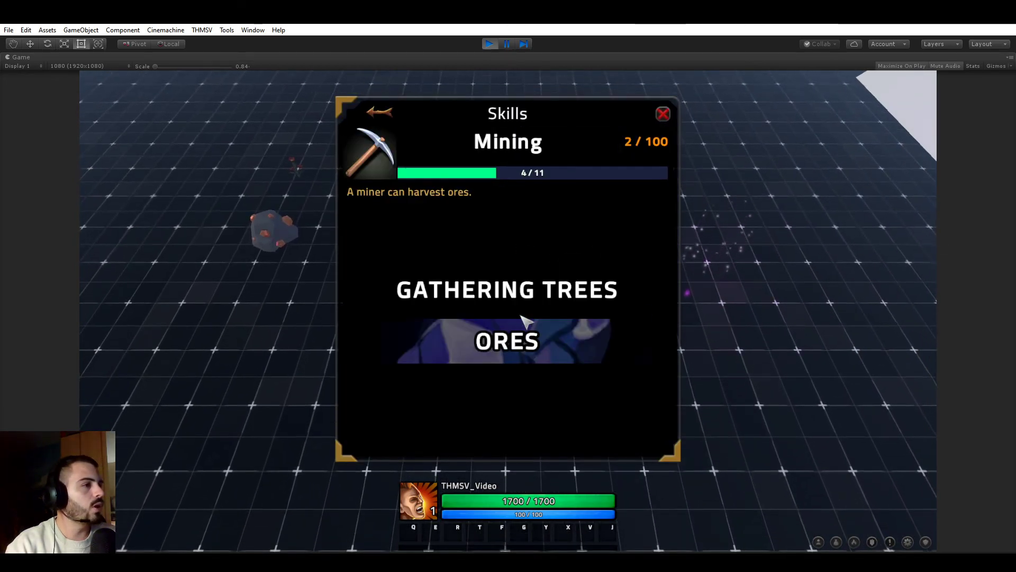
click(516, 344)
click(379, 110)
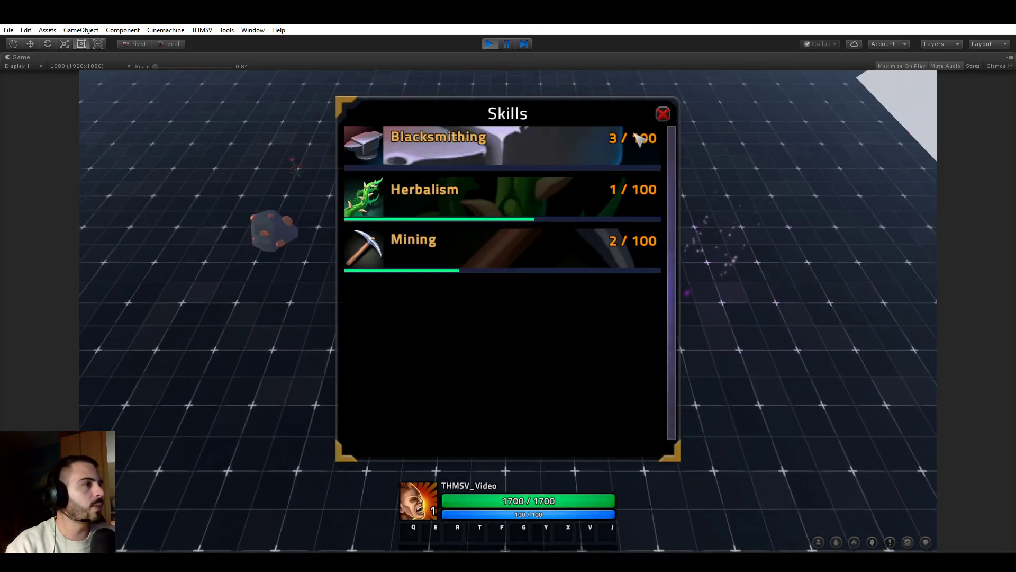
click(662, 114)
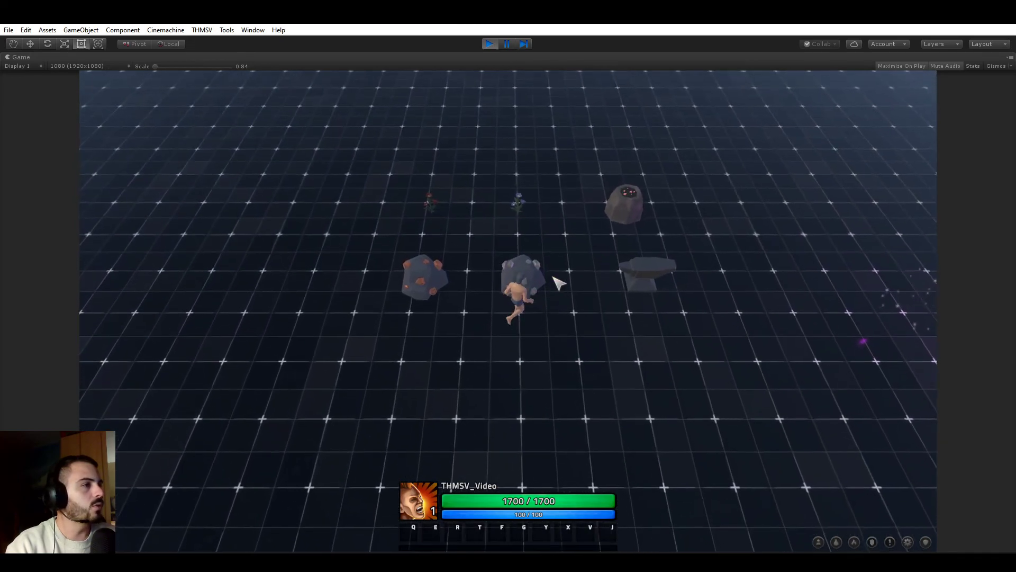
key(s)
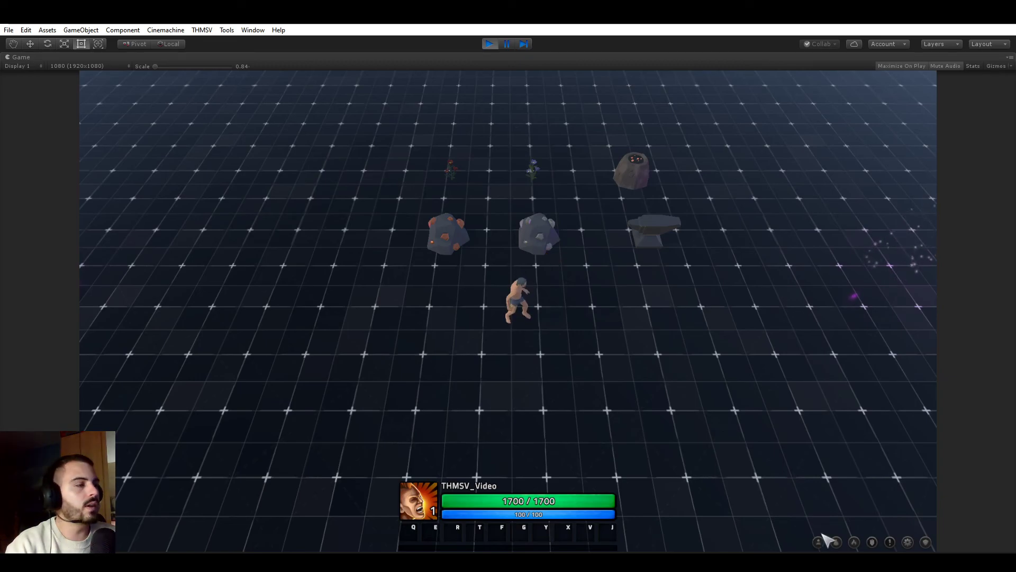
Recheck the Mining Ores tree with 5 available points, then walk toward the anvil
click(871, 541)
click(490, 249)
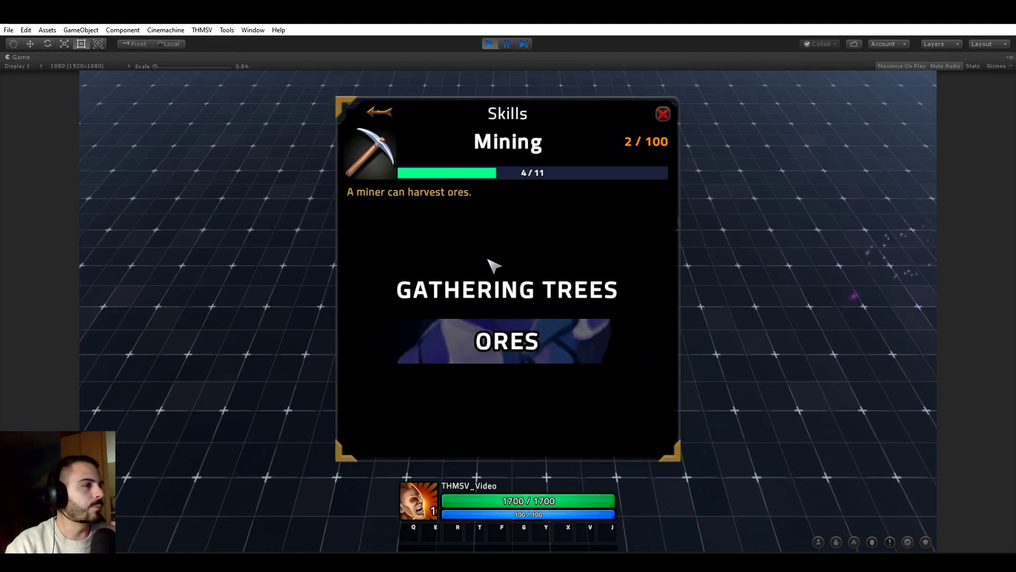
click(521, 341)
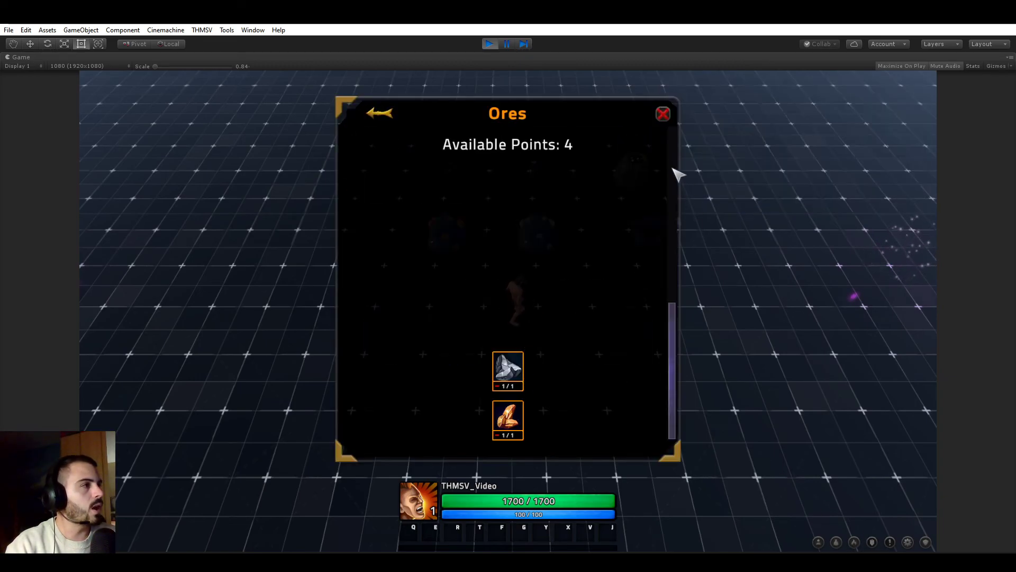
click(664, 114)
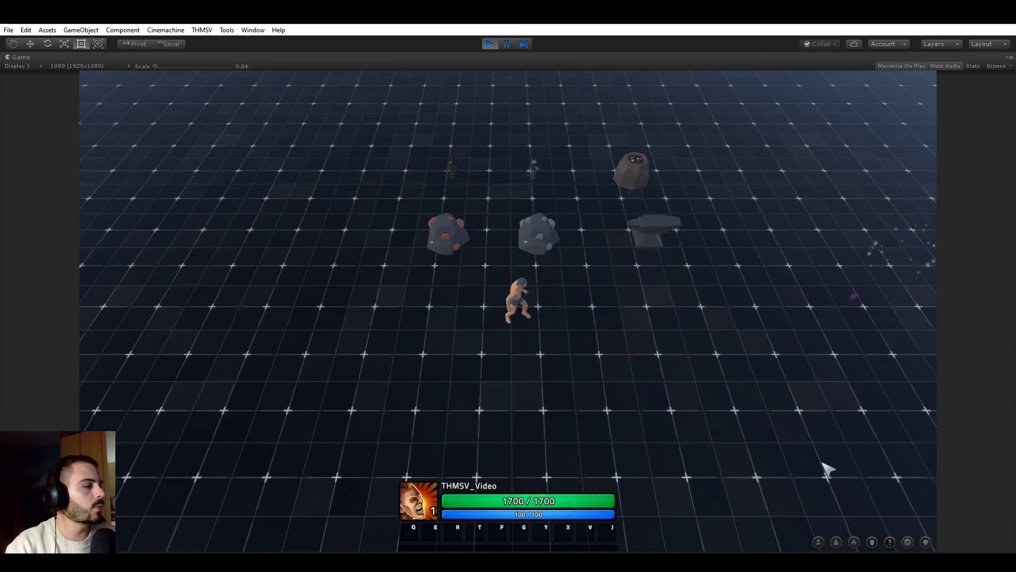
click(871, 541)
click(466, 256)
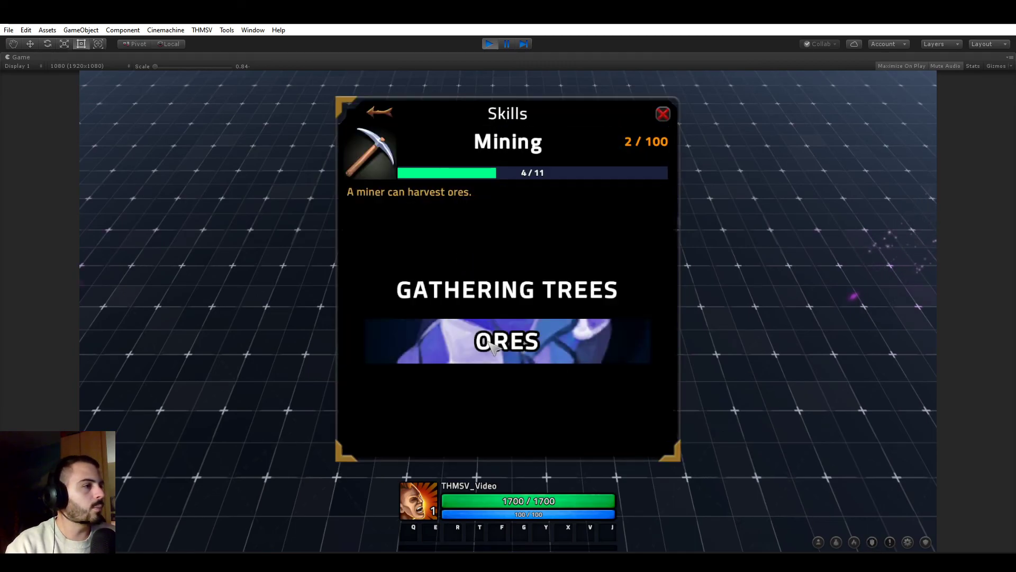
click(493, 347)
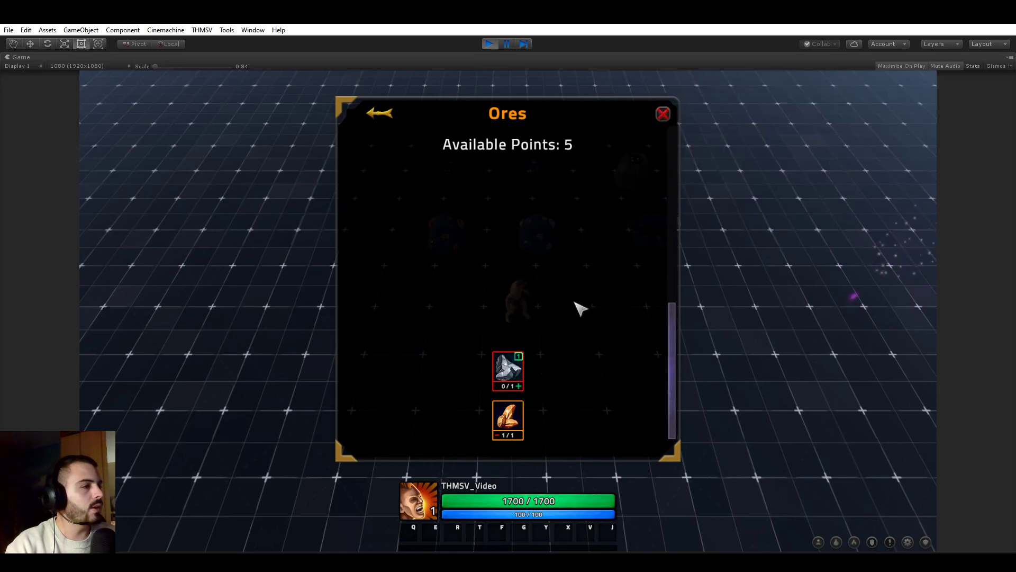
click(664, 115)
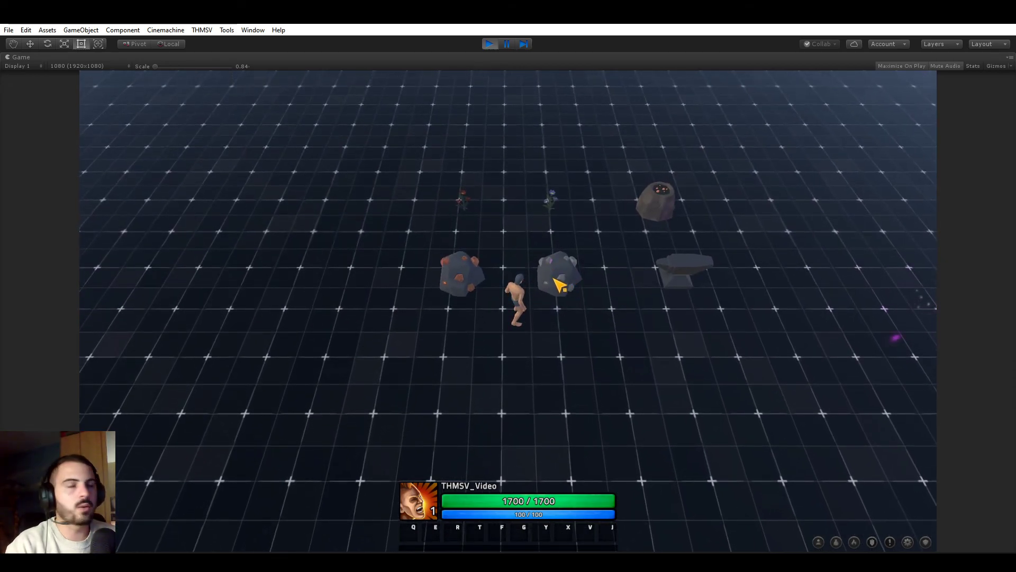
key(d)
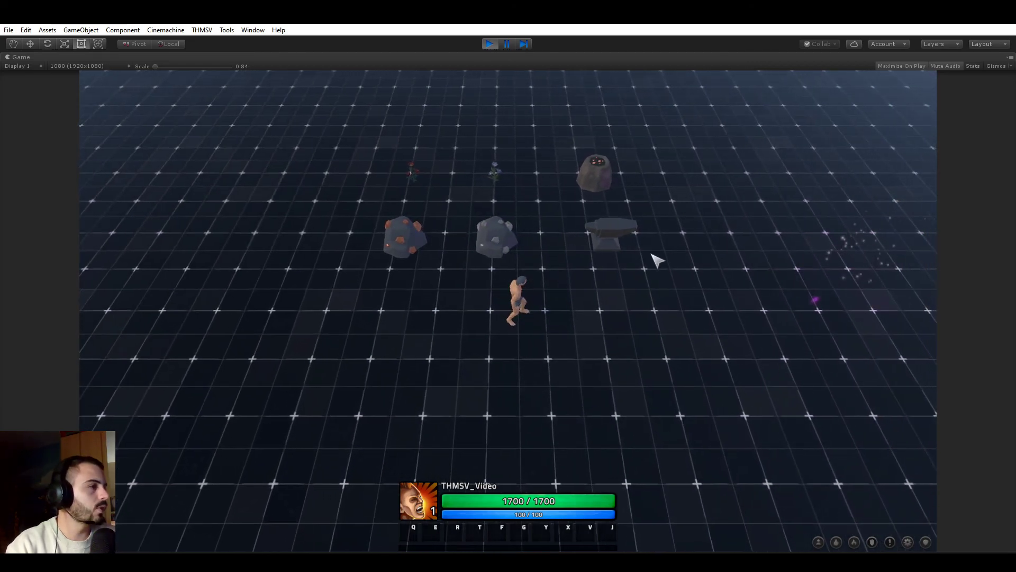
Unlearn the Gold Bar and Copper Bar recipes in the Blacksmithing Bars tree, leaving 7 points
click(871, 541)
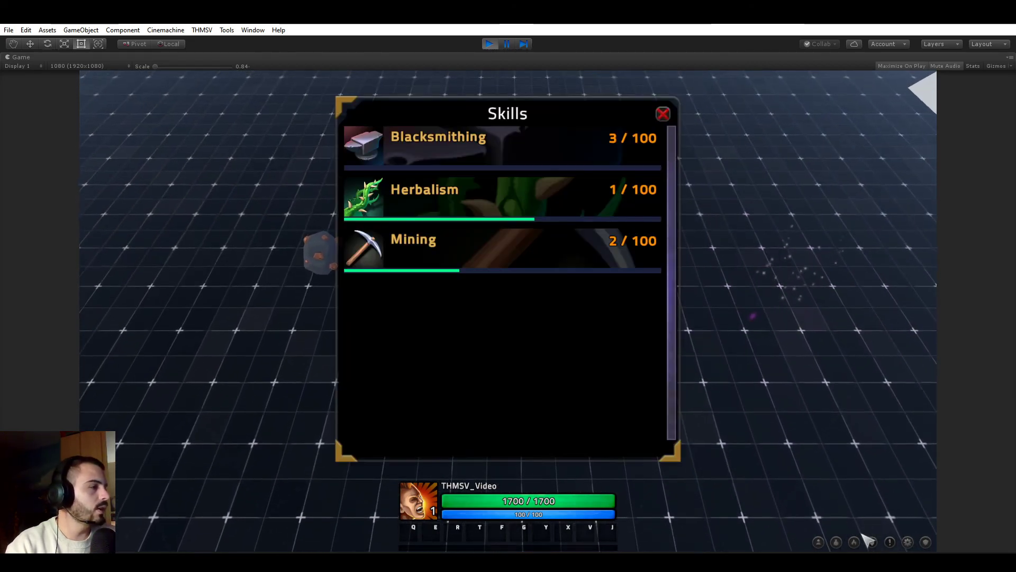
click(481, 158)
click(506, 443)
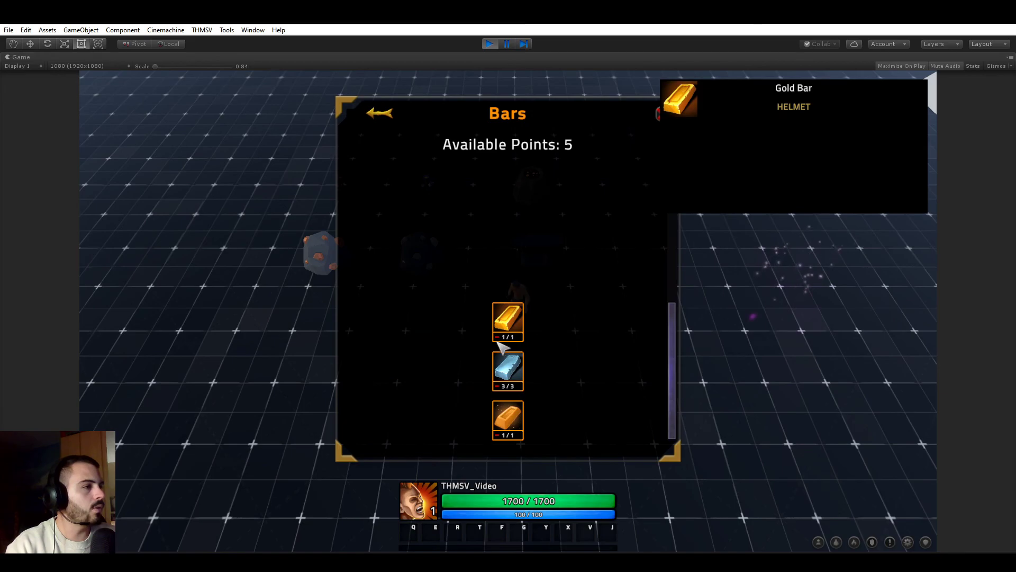
click(498, 339)
click(498, 435)
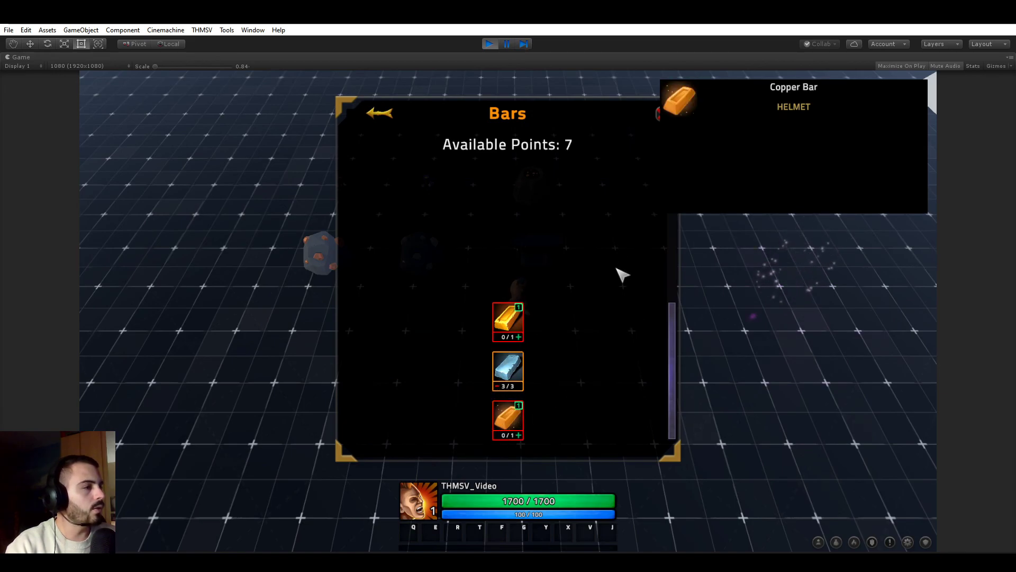
click(662, 113)
Check that the anvil's crafting window lists only Iron Bar
key(e)
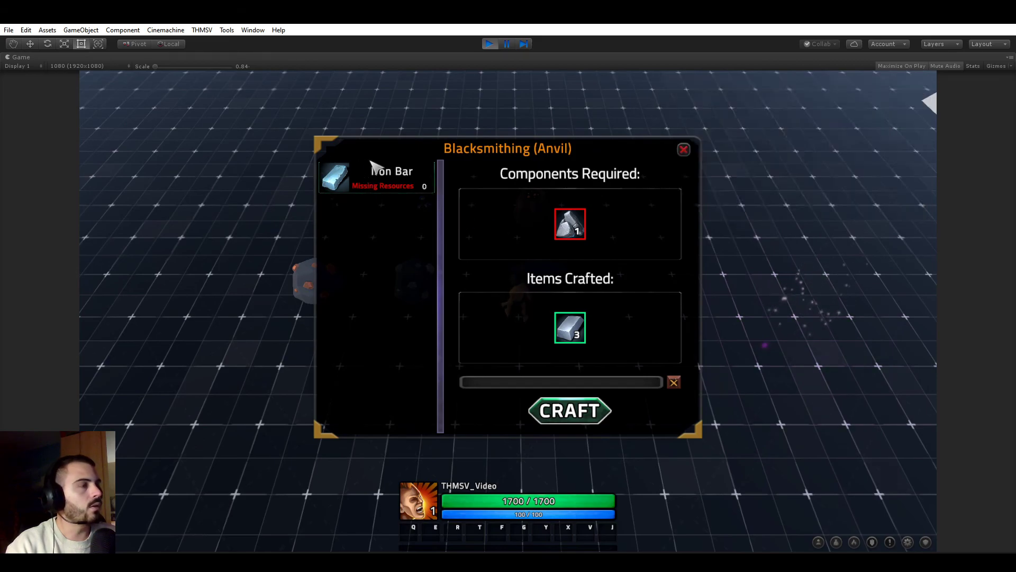
mouse_move(397, 189)
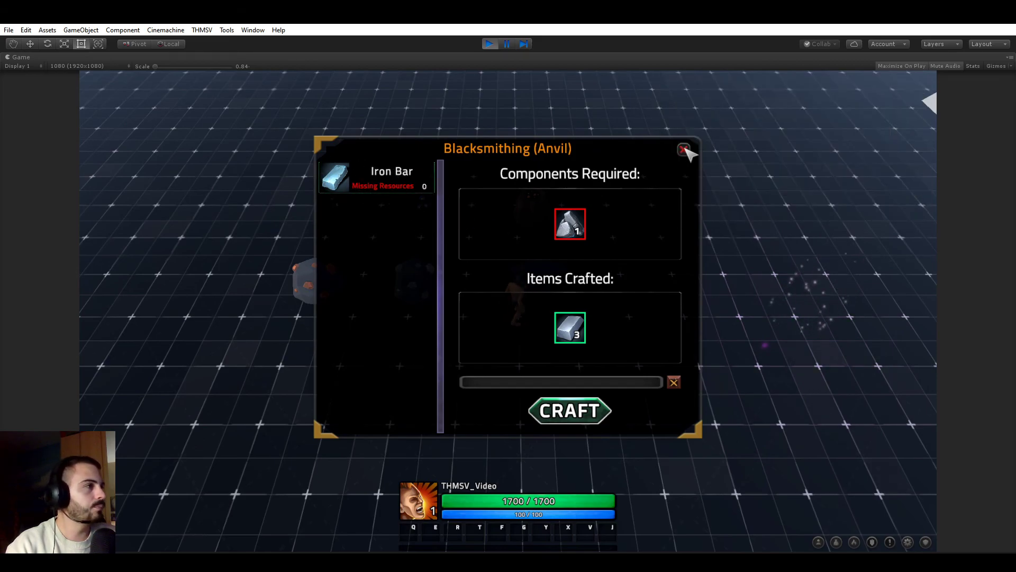
click(688, 151)
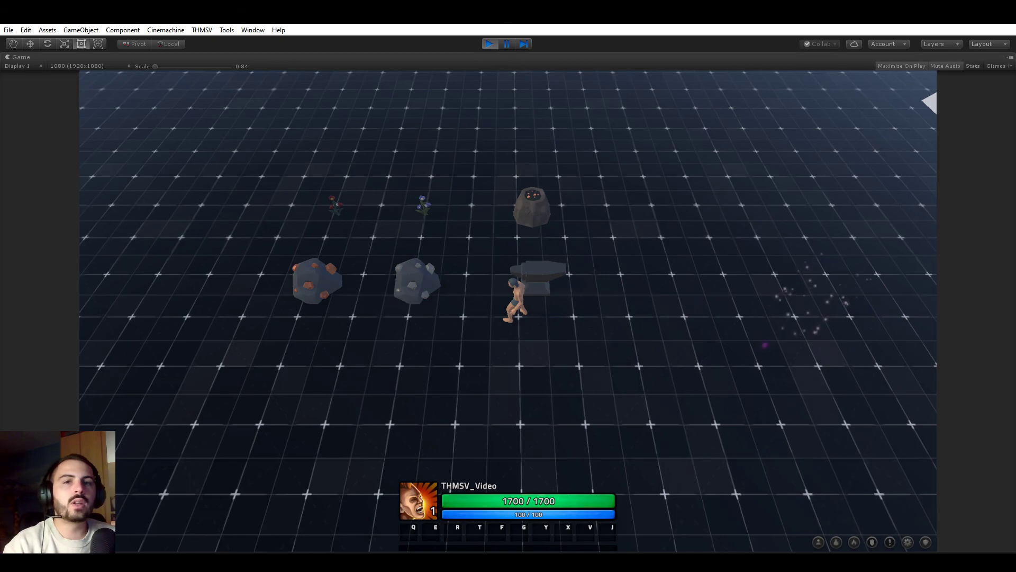